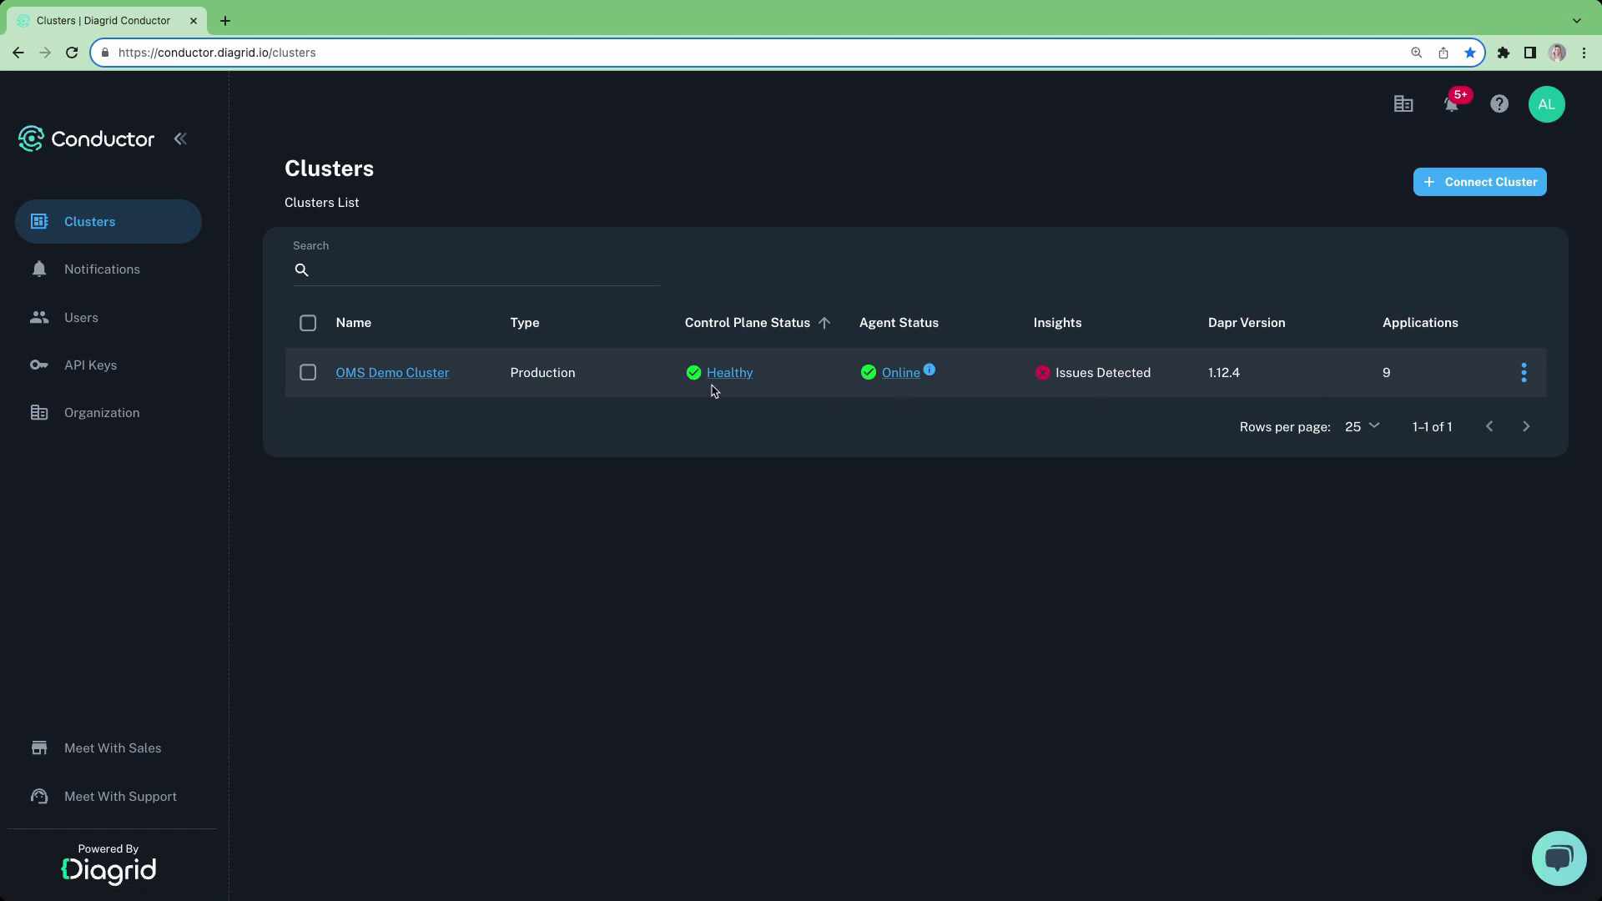
Start a new cluster connection and name it GKE Dev 1
{"action": "mouse_move", "coordinate": [934, 372]}
{"action": "left_click", "coordinate": [1487, 179]}
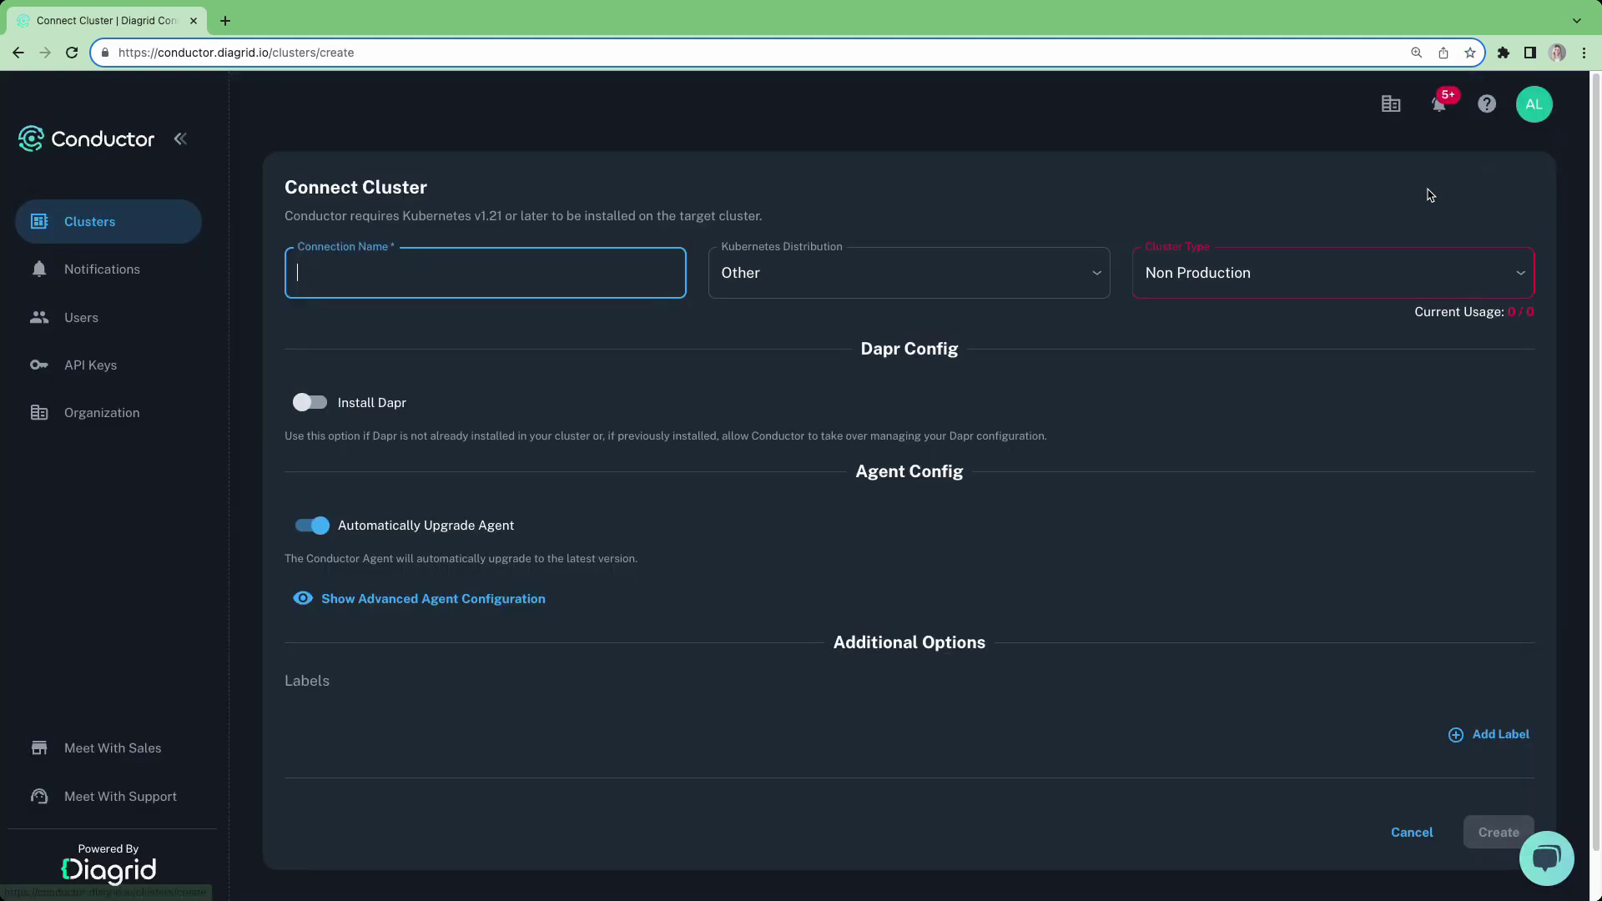
{"action": "left_click", "coordinate": [475, 264]}
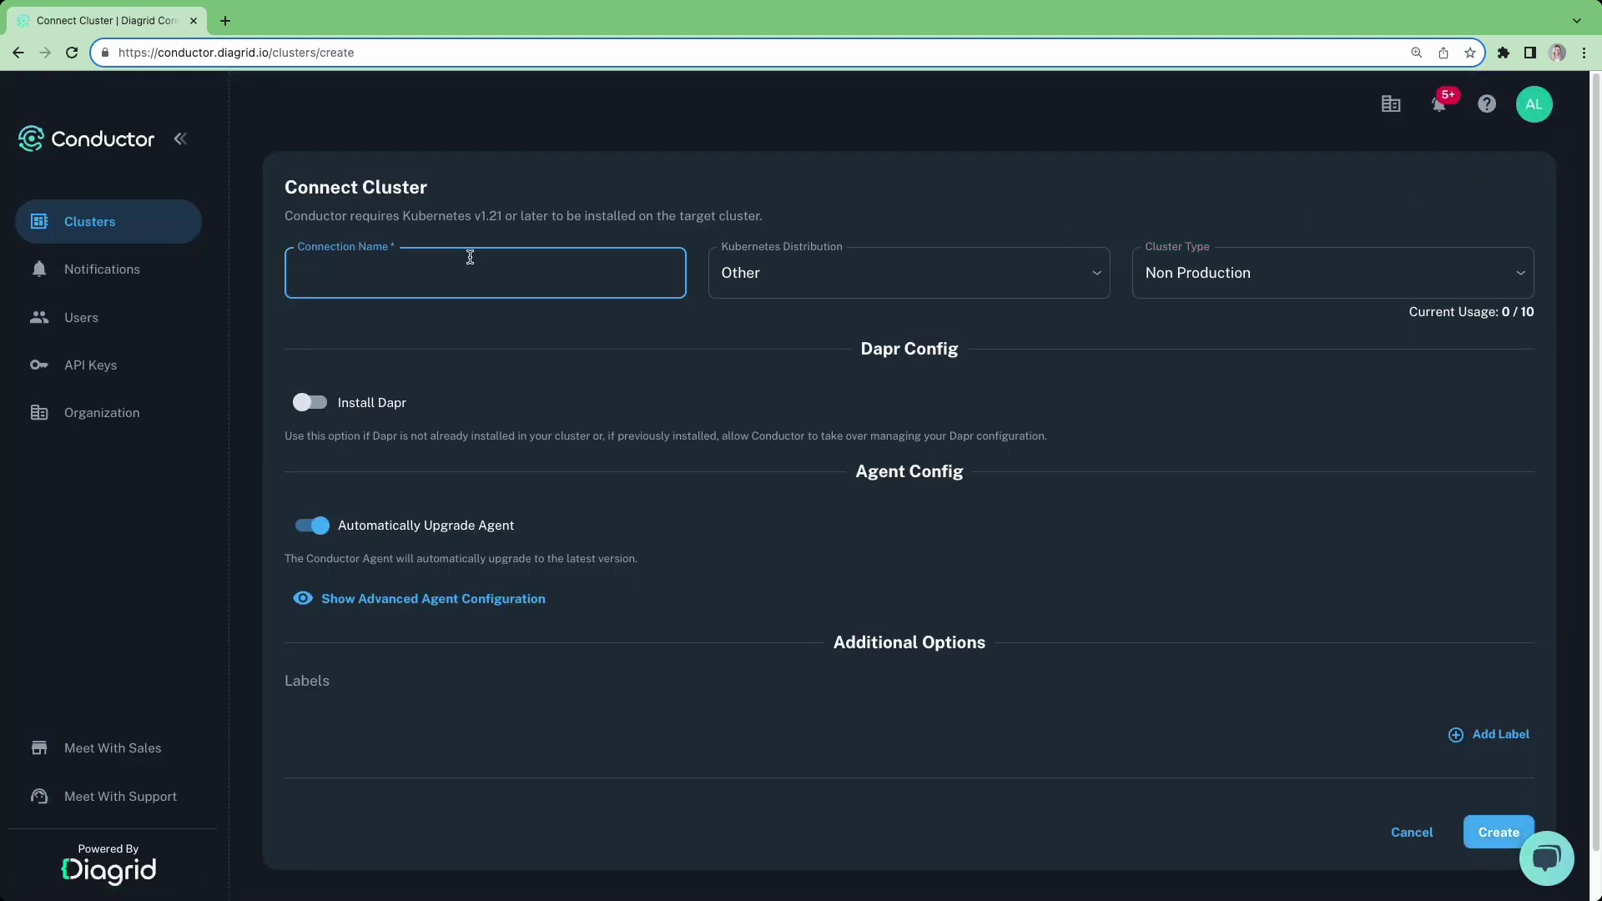
{"action": "type", "text": "GKE Dev 1"}
{"action": "left_click", "coordinate": [627, 336]}
Set the Kubernetes distribution to Google Cloud GKE and keep the cluster type as Non Production
{"action": "left_click", "coordinate": [1008, 286]}
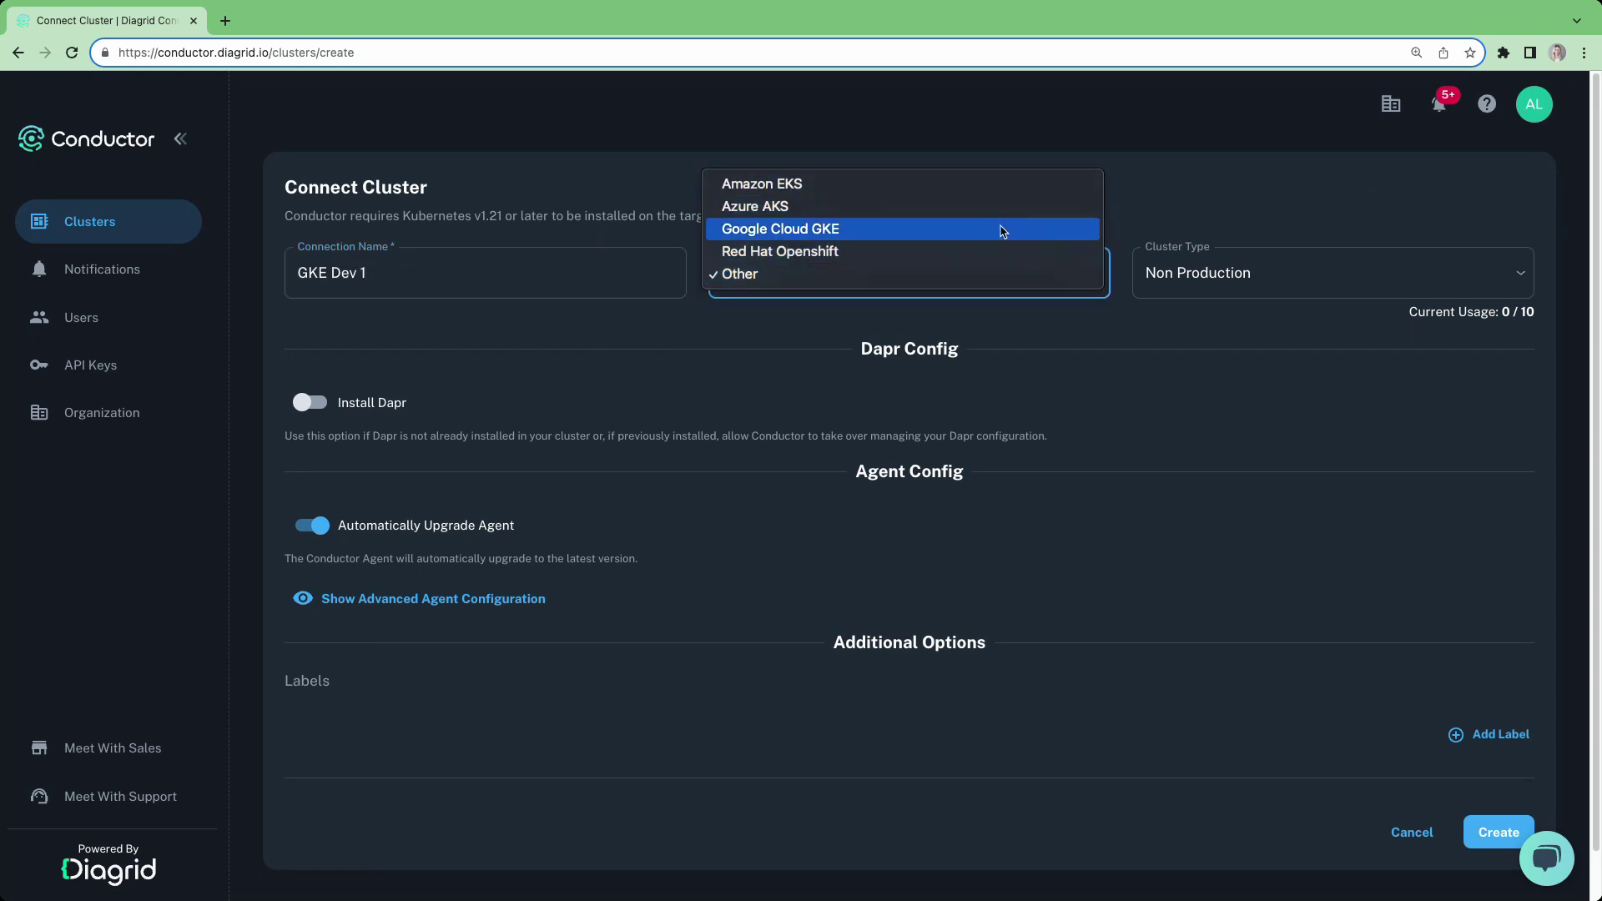
{"action": "left_click", "coordinate": [1002, 231]}
{"action": "left_click", "coordinate": [1290, 287]}
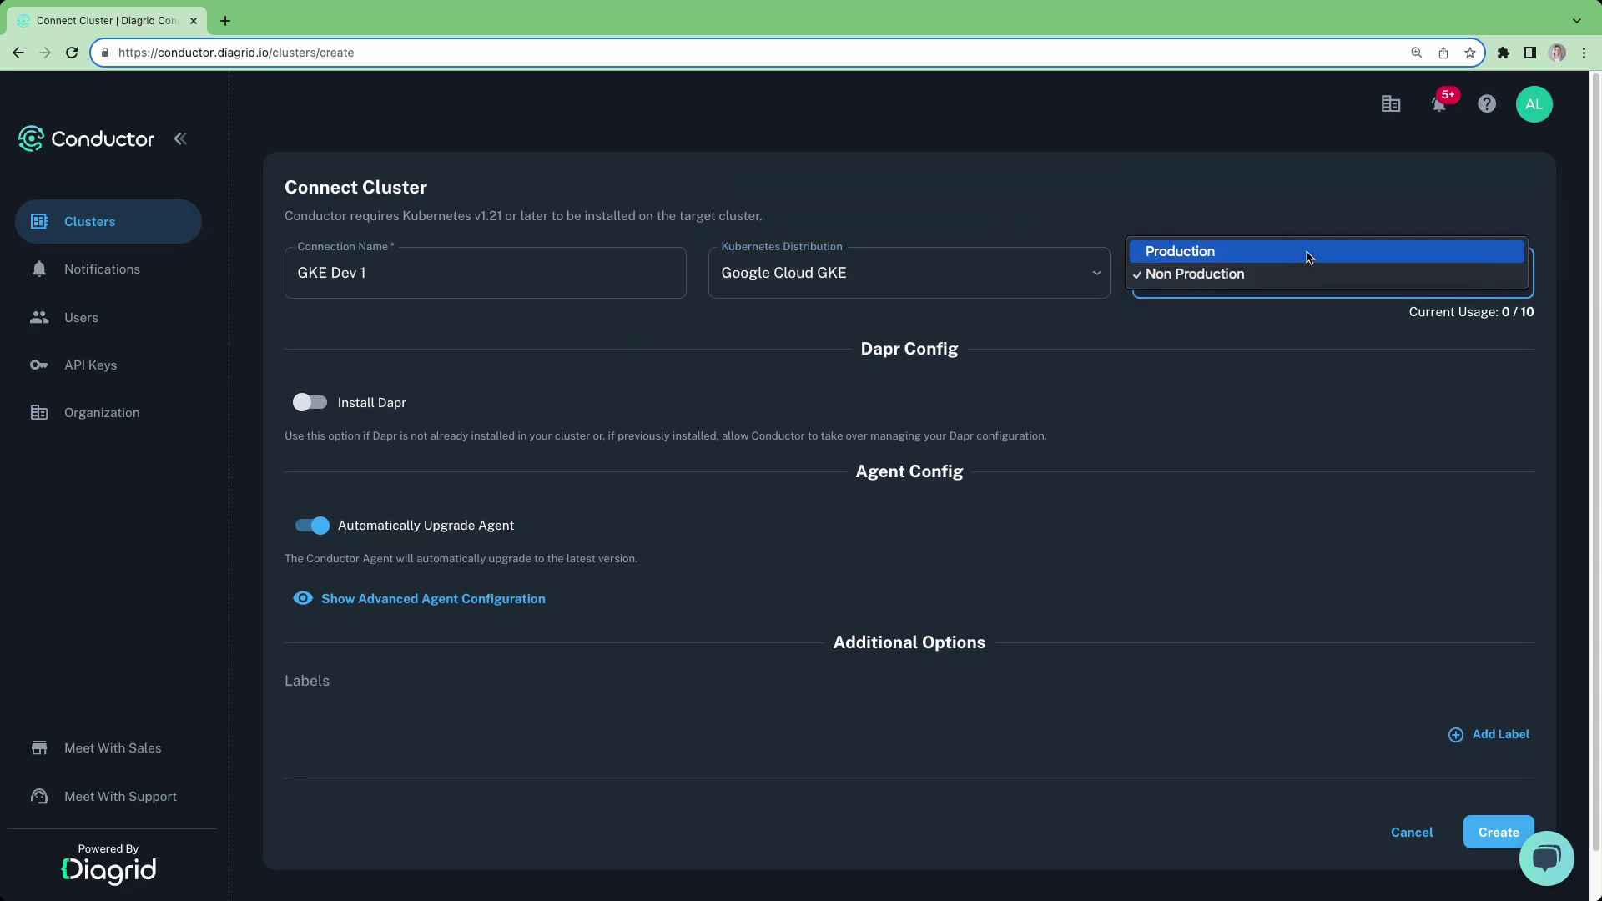
{"action": "left_click", "coordinate": [1413, 275]}
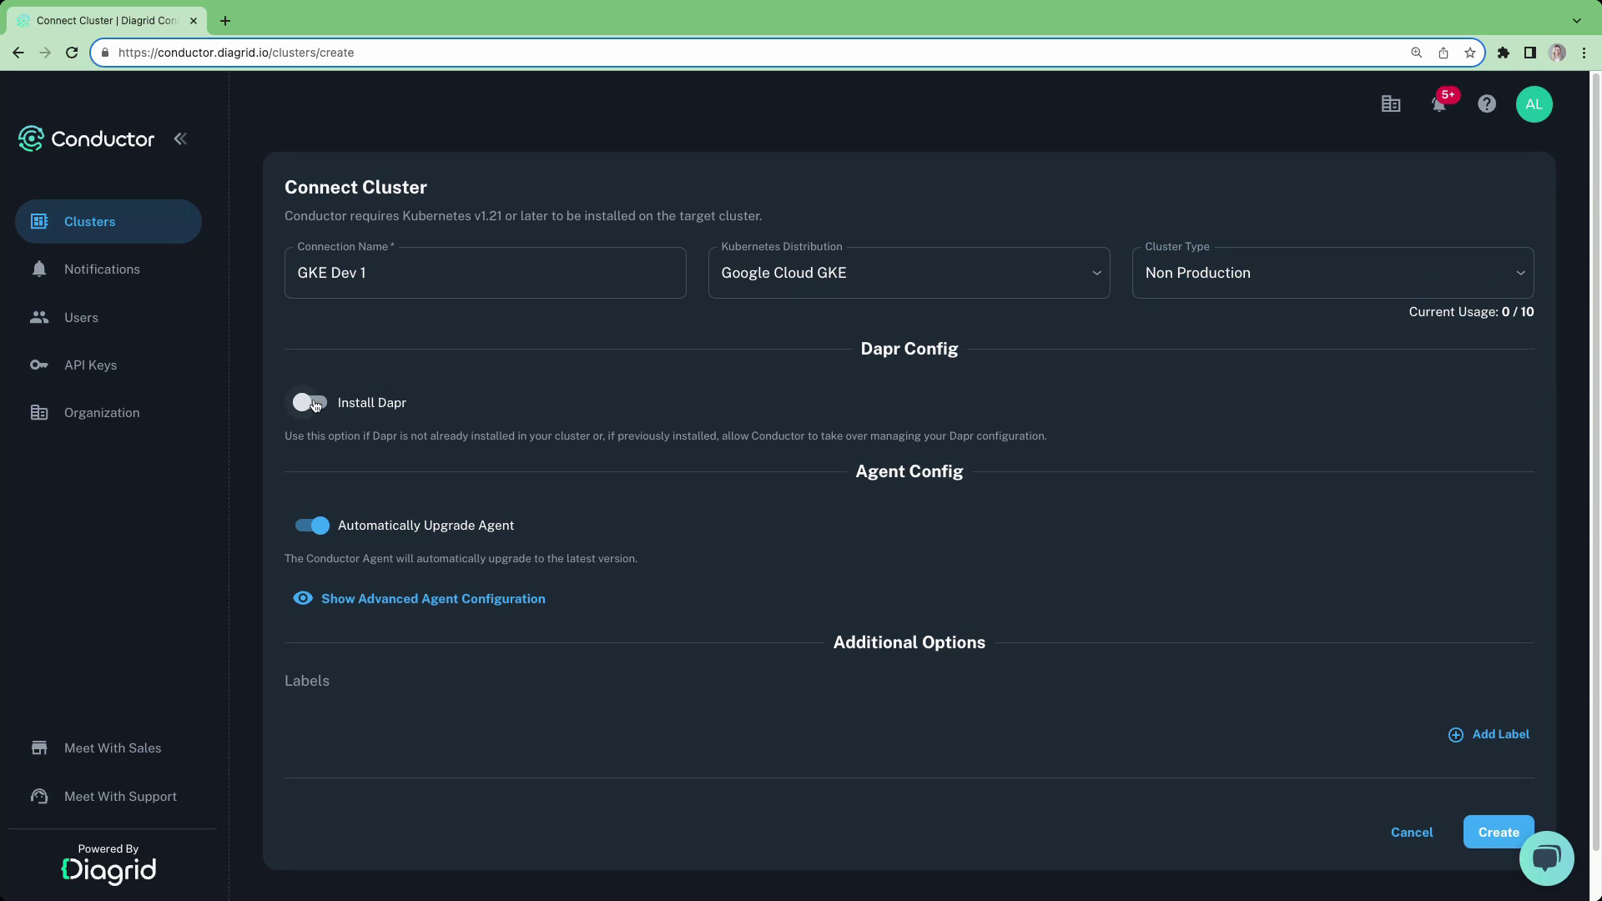
Enable Dapr installation and set the Dapr version to 1.12.3, keeping automatic config sync on and the dapr-system namespace
{"action": "left_click", "coordinate": [320, 405]}
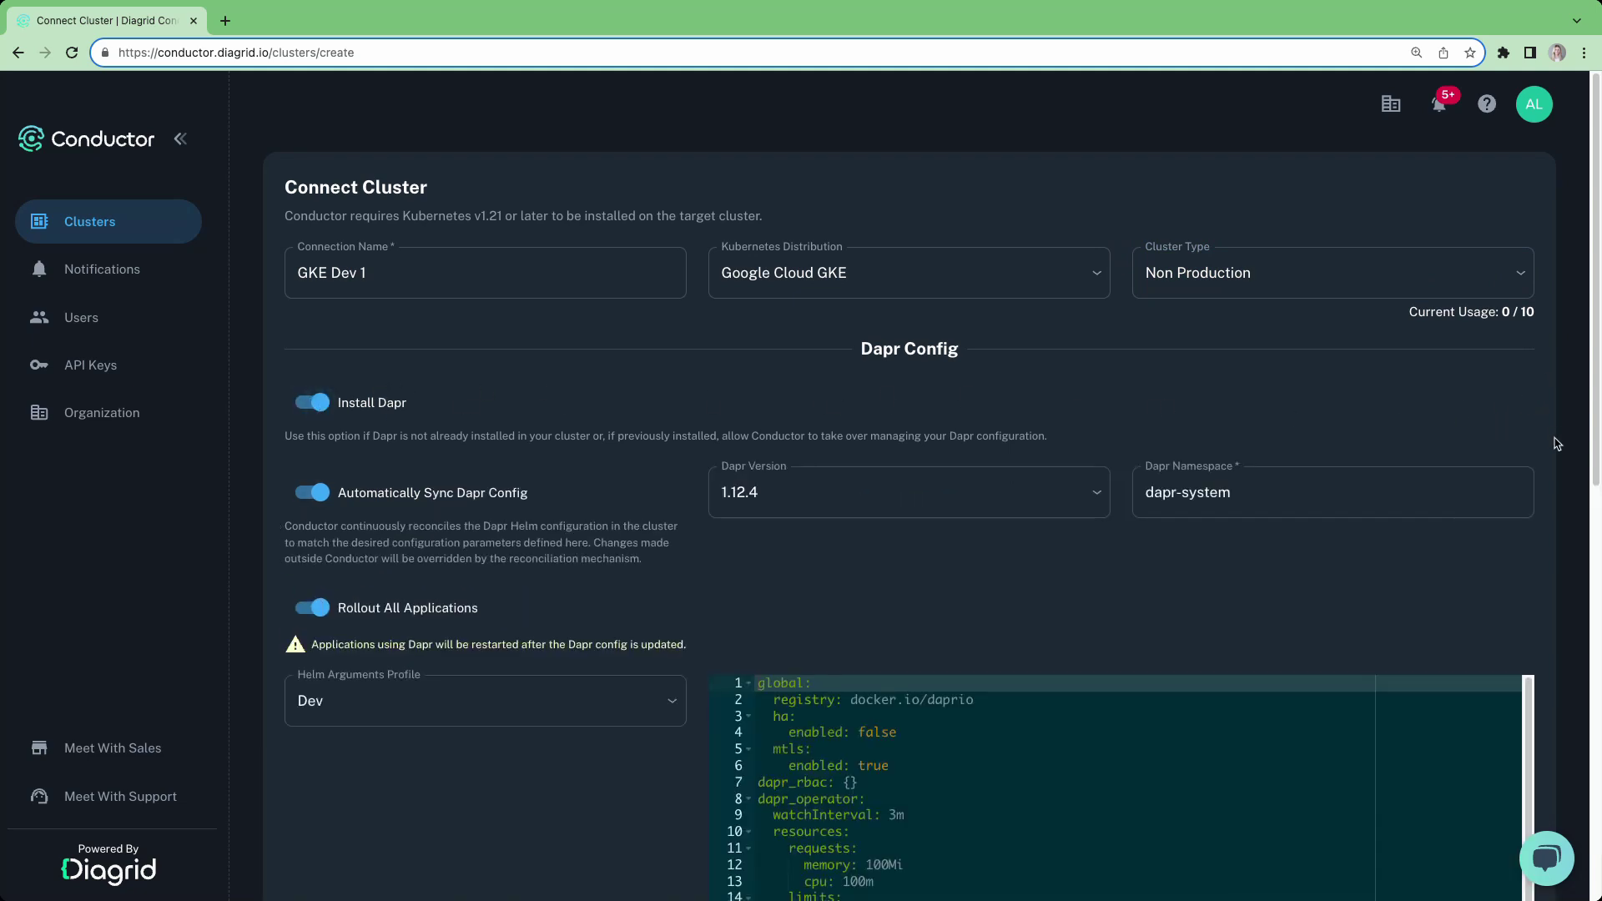
{"action": "scroll", "coordinate": [1557, 444], "scroll_direction": "down", "scroll_amount": 3}
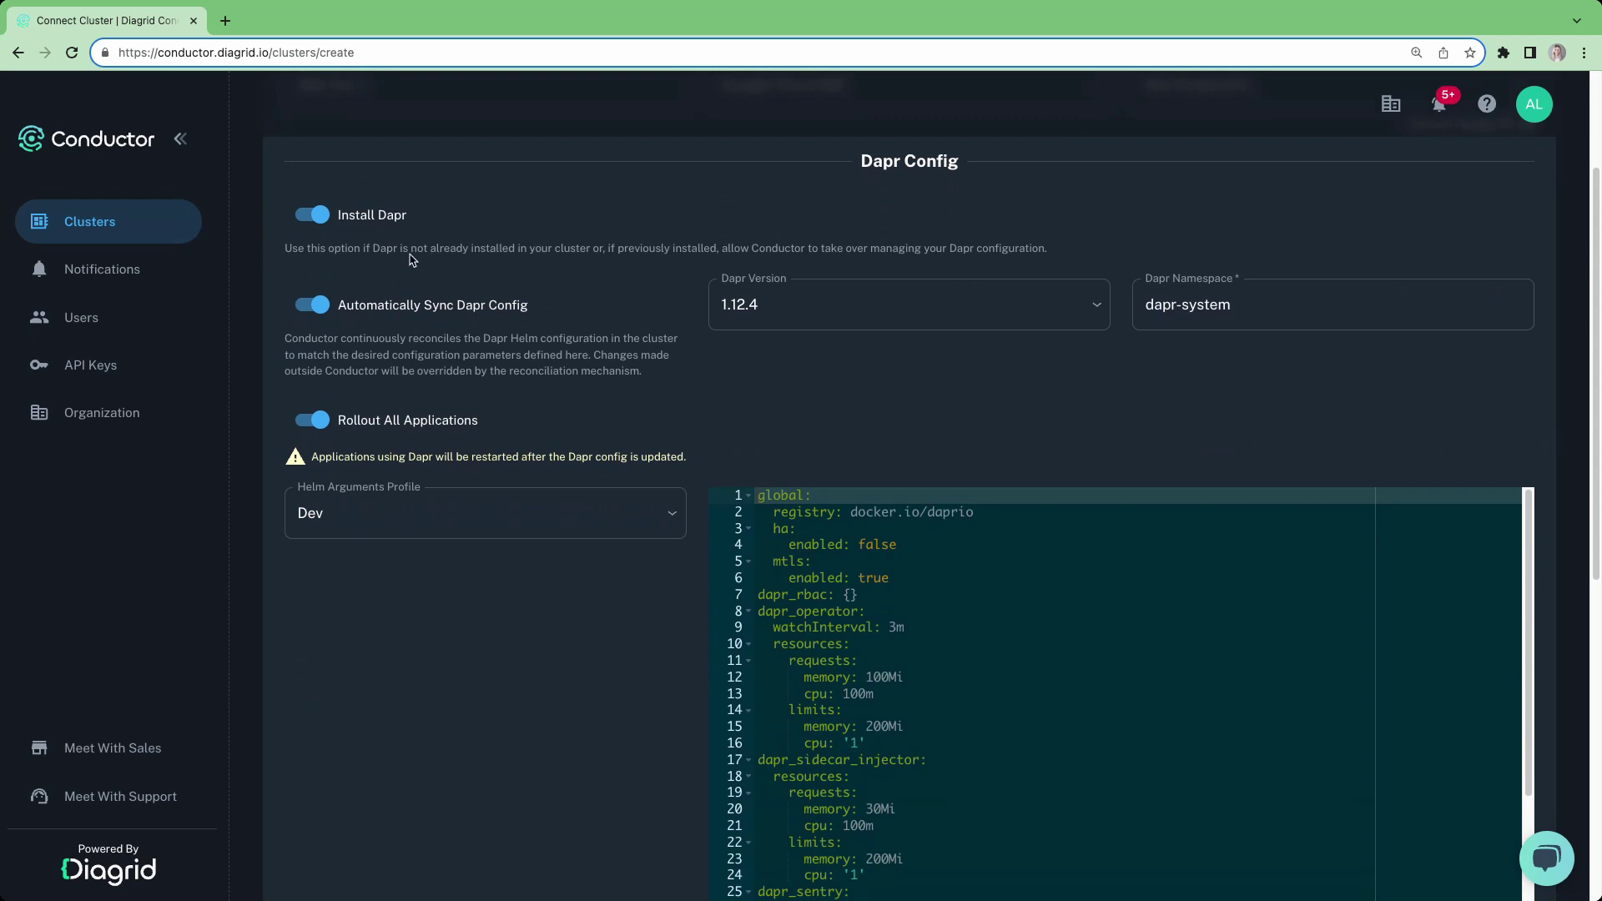
{"action": "left_click", "coordinate": [319, 314]}
{"action": "left_click", "coordinate": [319, 313]}
{"action": "left_click", "coordinate": [1089, 305]}
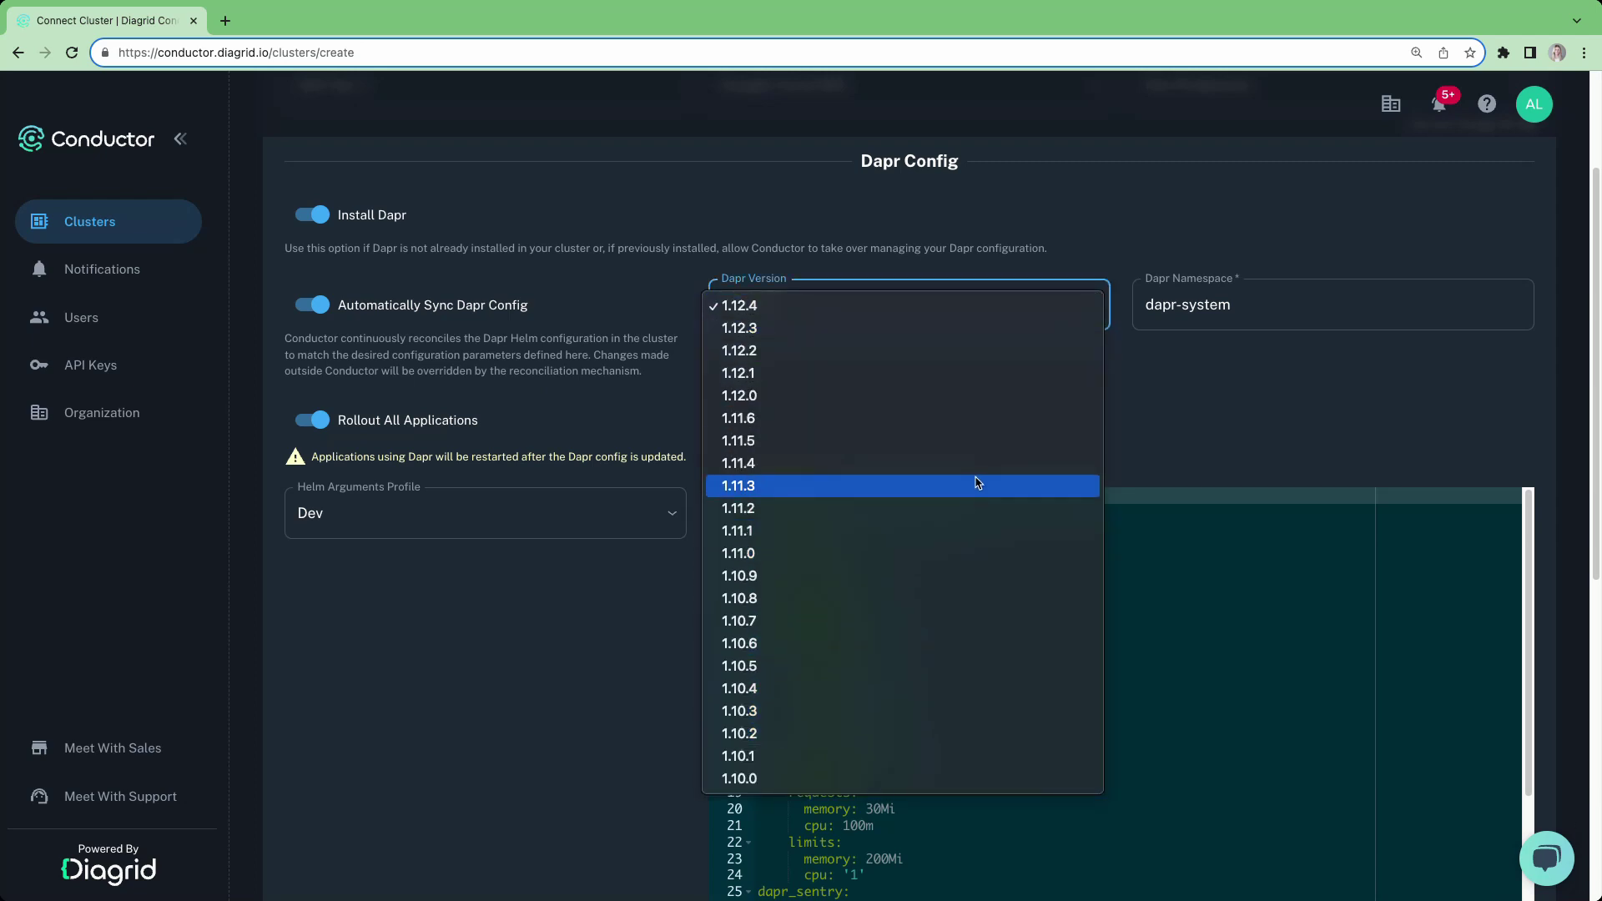
{"action": "left_click", "coordinate": [978, 330]}
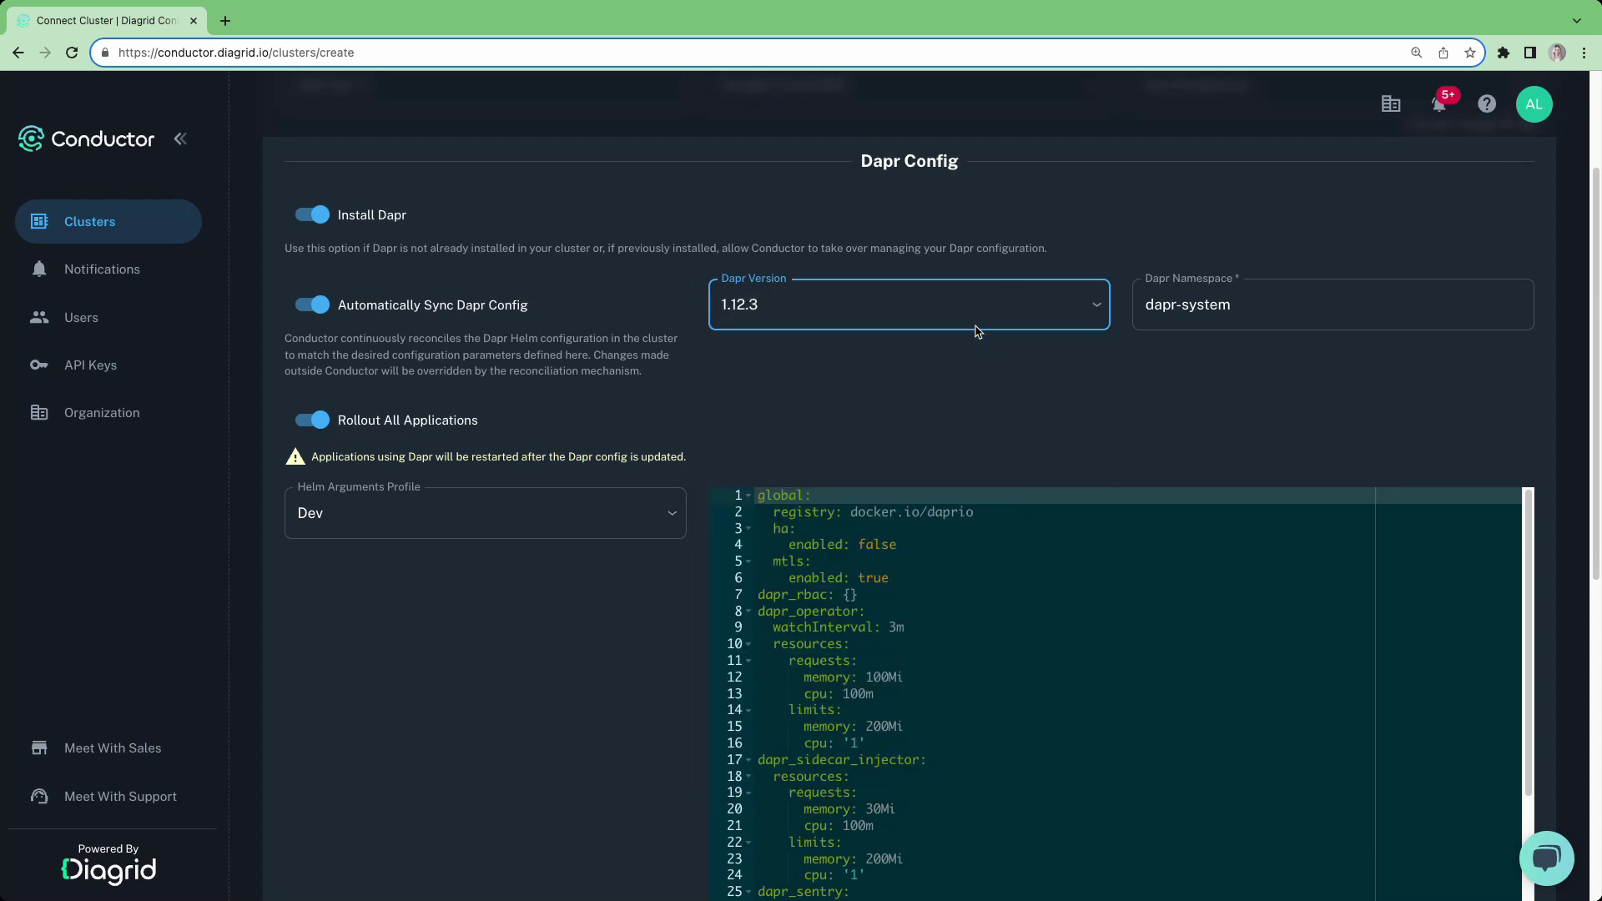
{"action": "left_click", "coordinate": [1324, 312]}
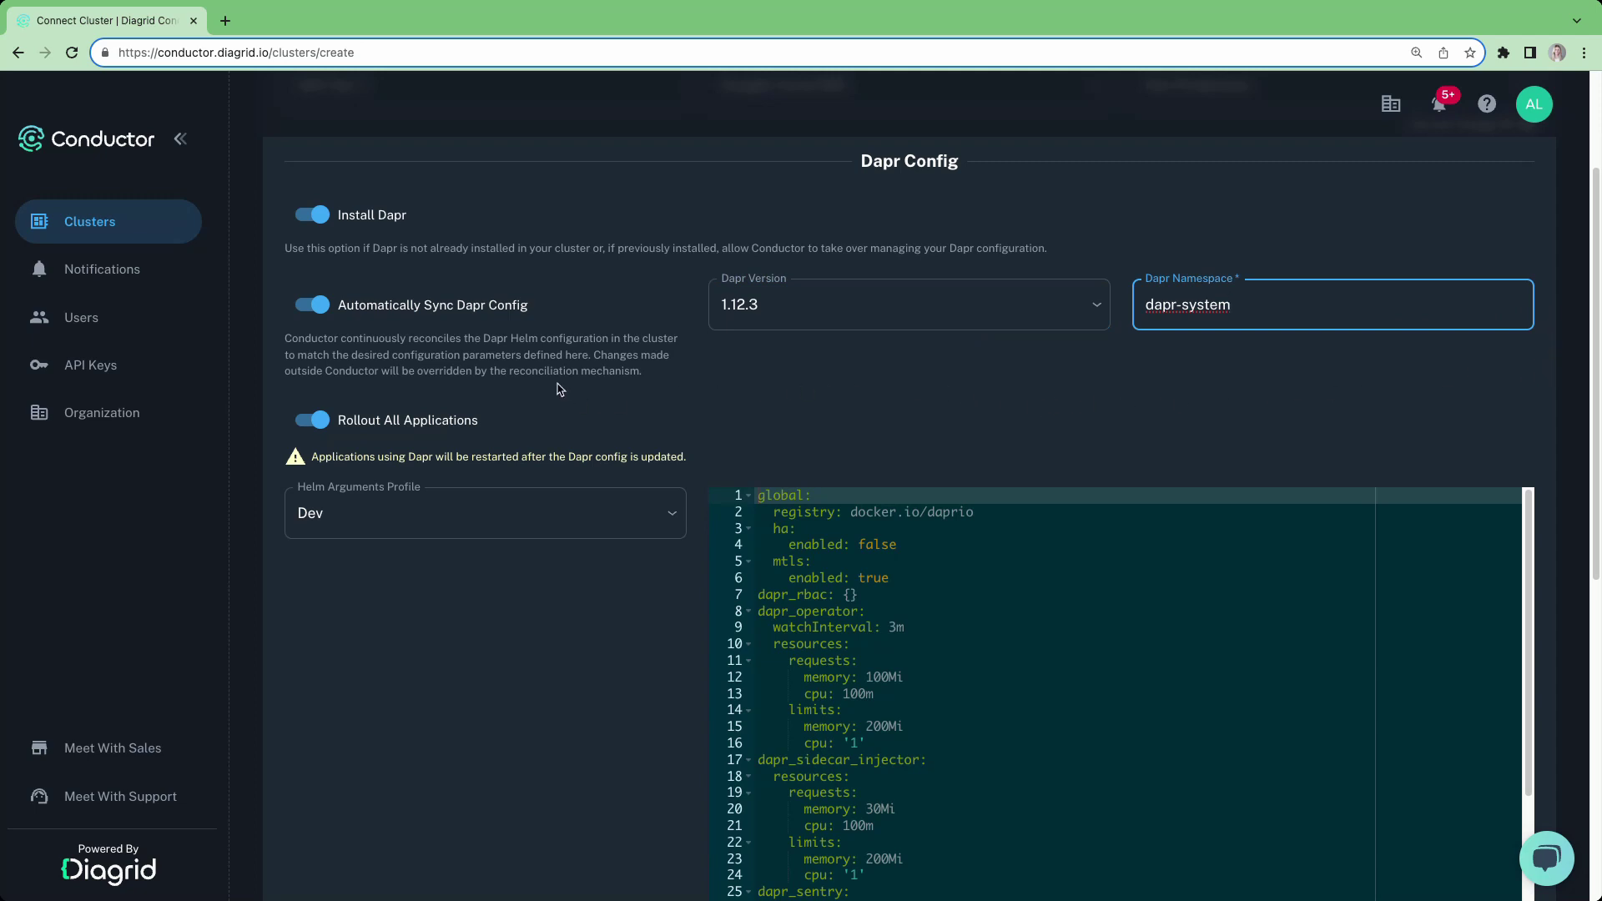
Switch the rollout of all applications off and back on
{"action": "scroll", "coordinate": [547, 385], "scroll_direction": "down", "scroll_amount": 2}
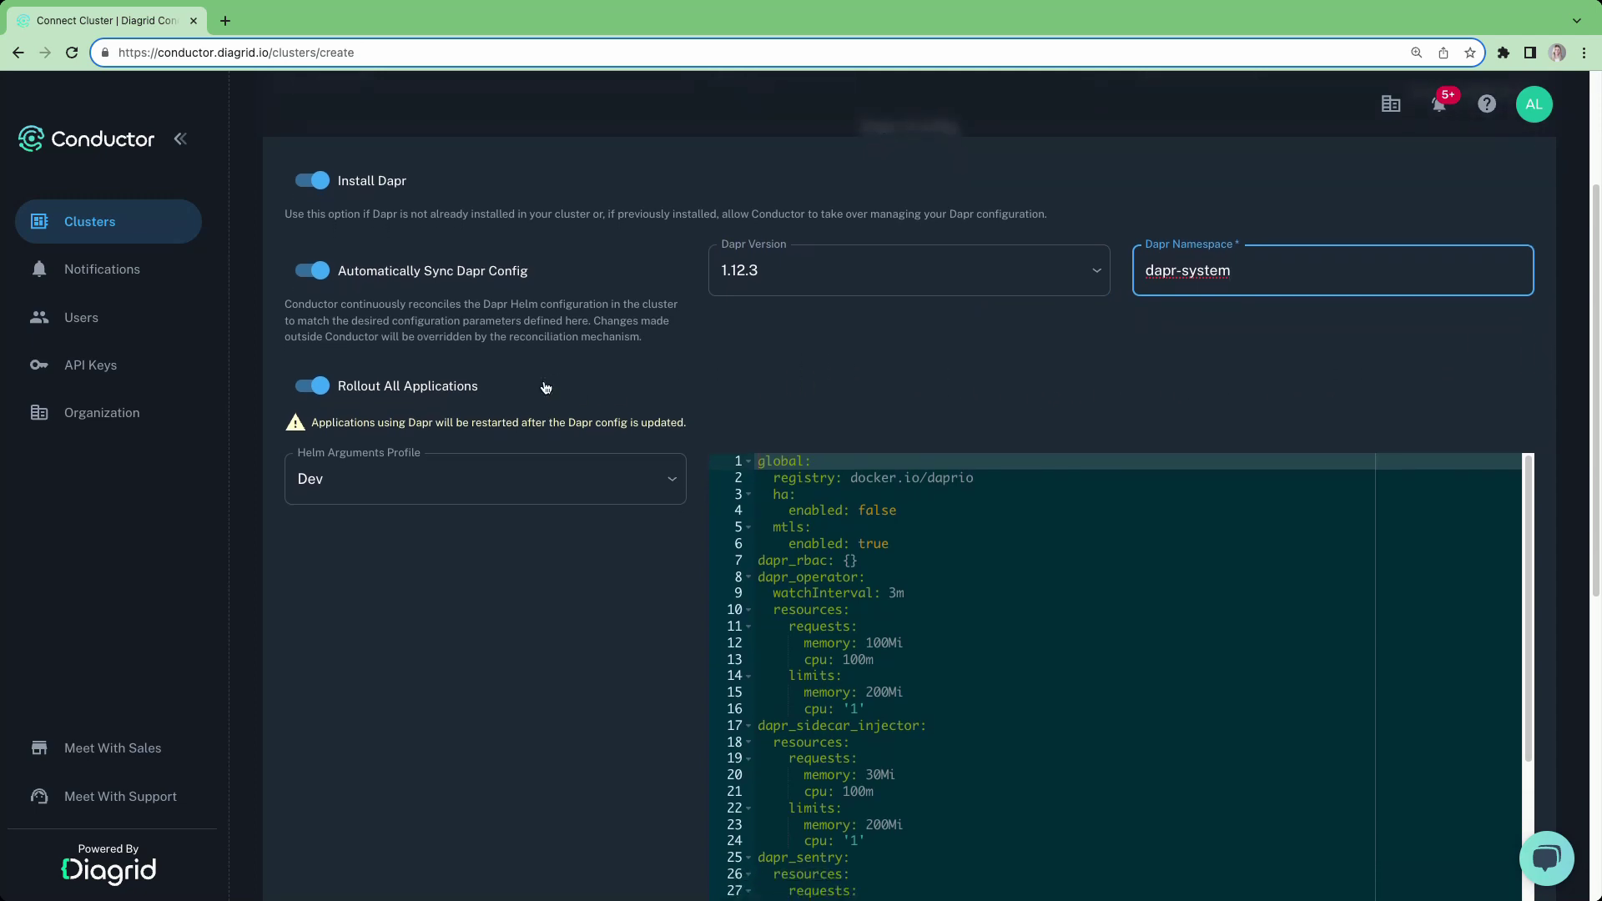
{"action": "scroll", "coordinate": [544, 379], "scroll_direction": "down", "scroll_amount": 3}
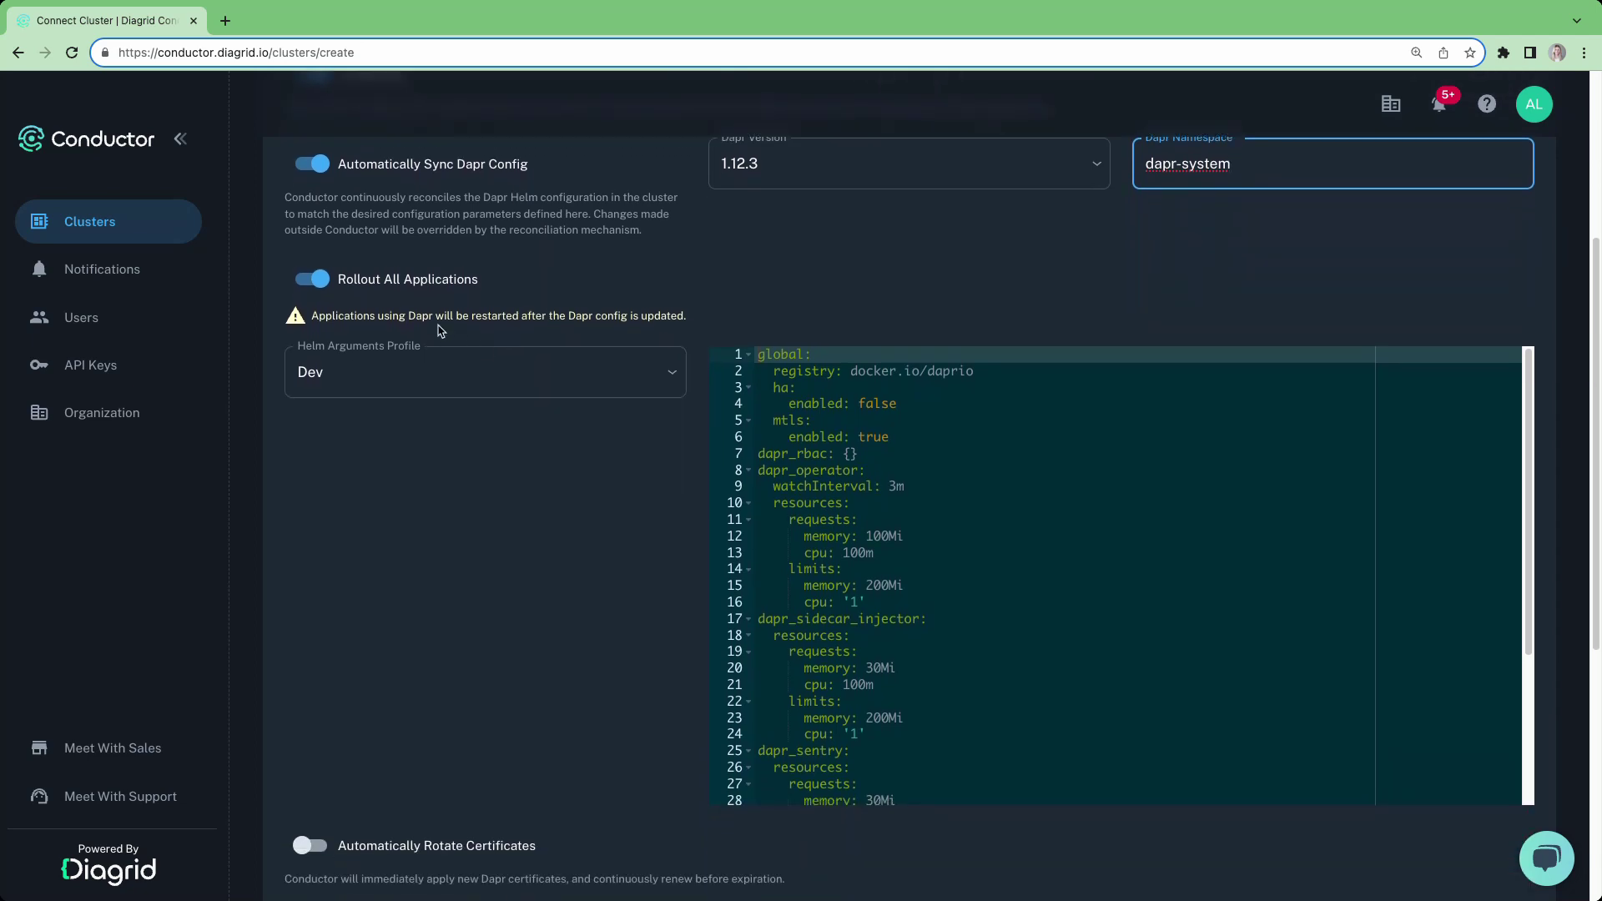
{"action": "left_click", "coordinate": [306, 282]}
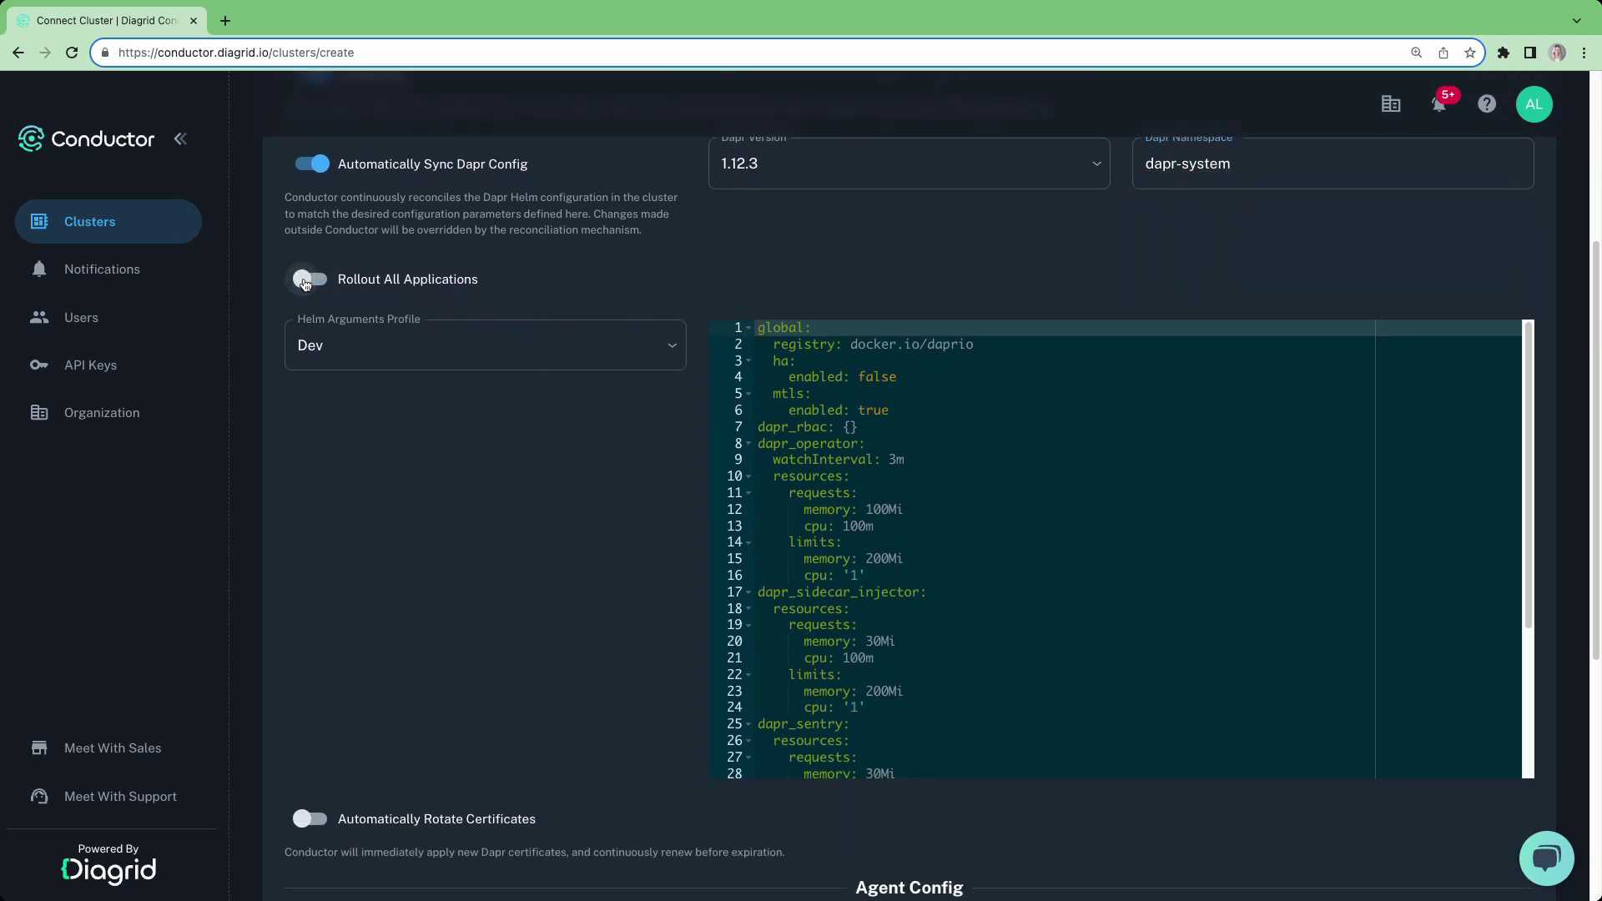
{"action": "left_click", "coordinate": [305, 282]}
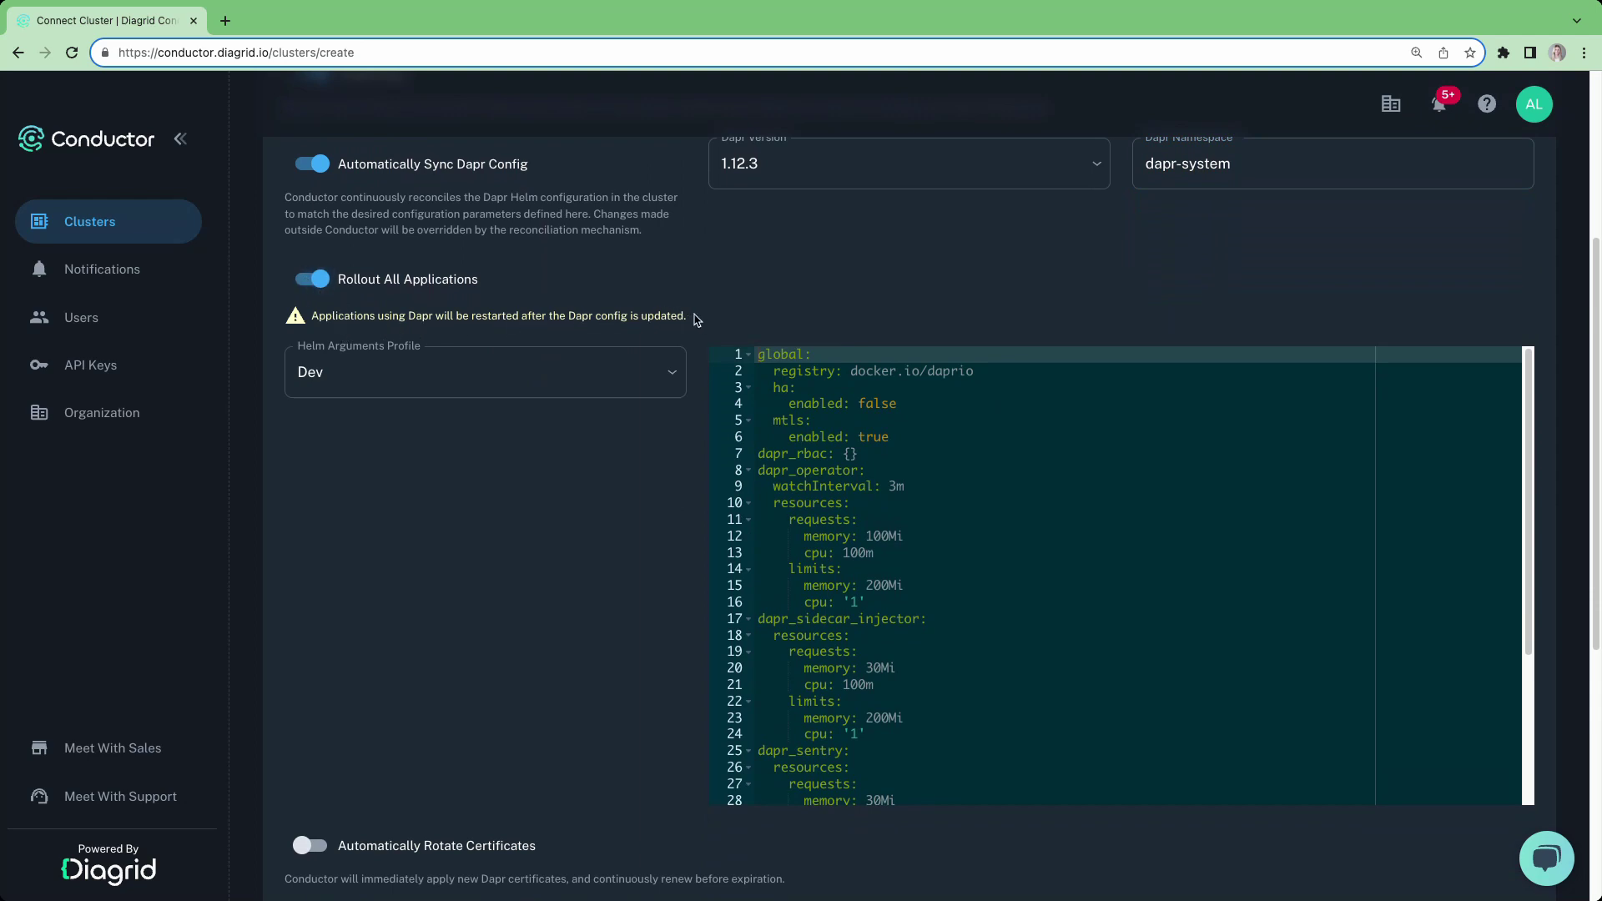
Preview the Prod Helm arguments profile before returning to Dev, and set the dapr_operator watchInterval to 2m
{"action": "left_click", "coordinate": [670, 372]}
{"action": "left_click", "coordinate": [645, 397]}
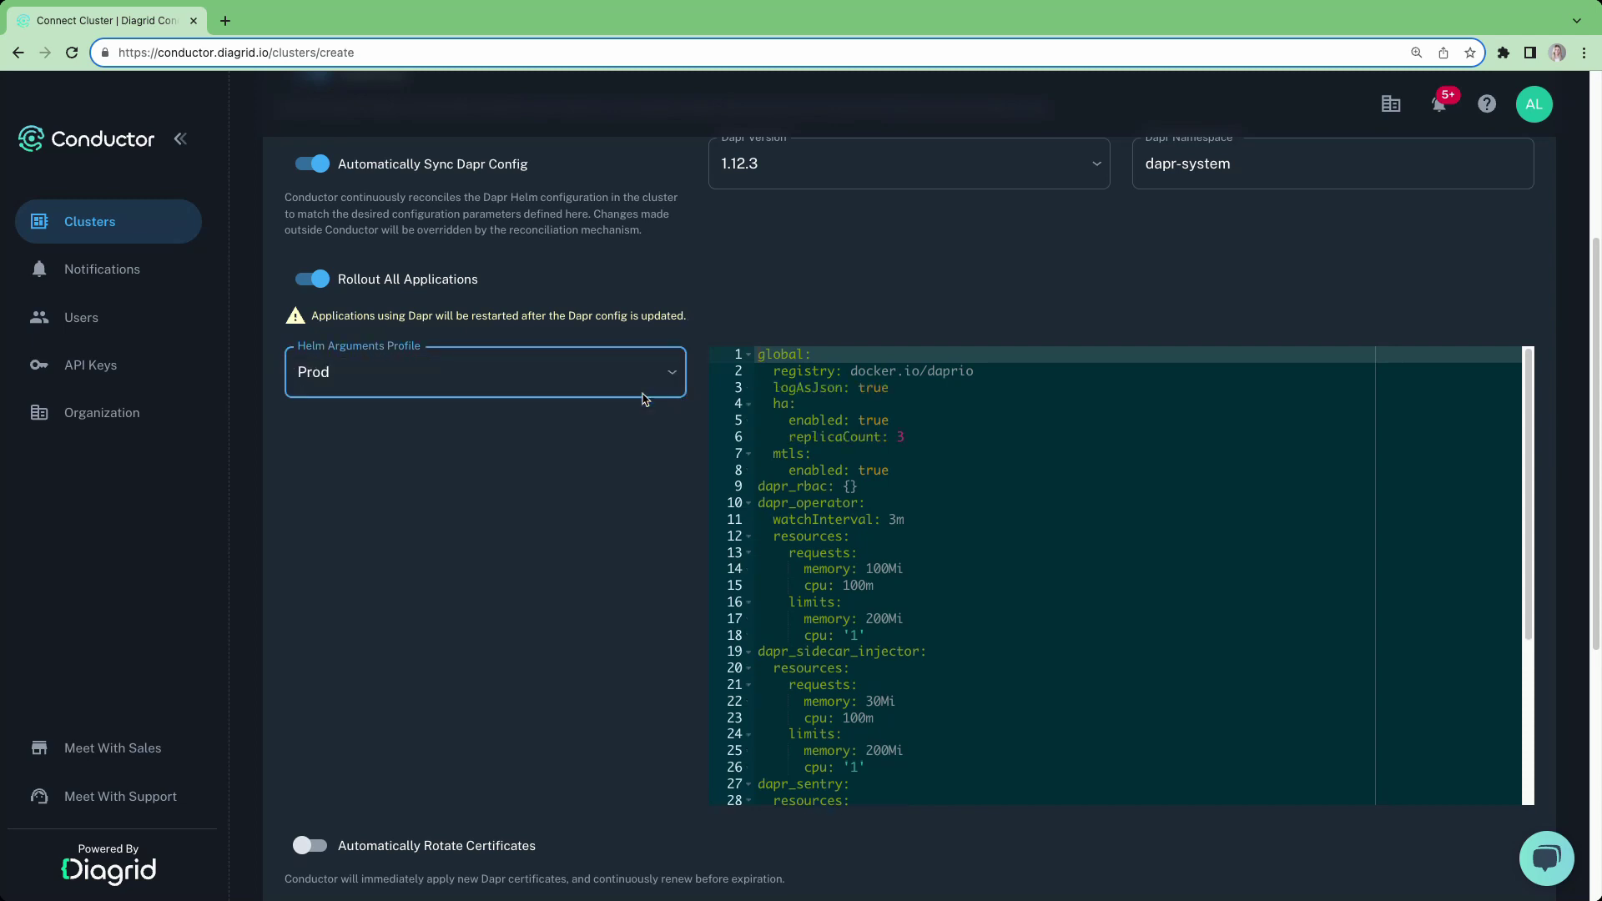
{"action": "left_click", "coordinate": [678, 368]}
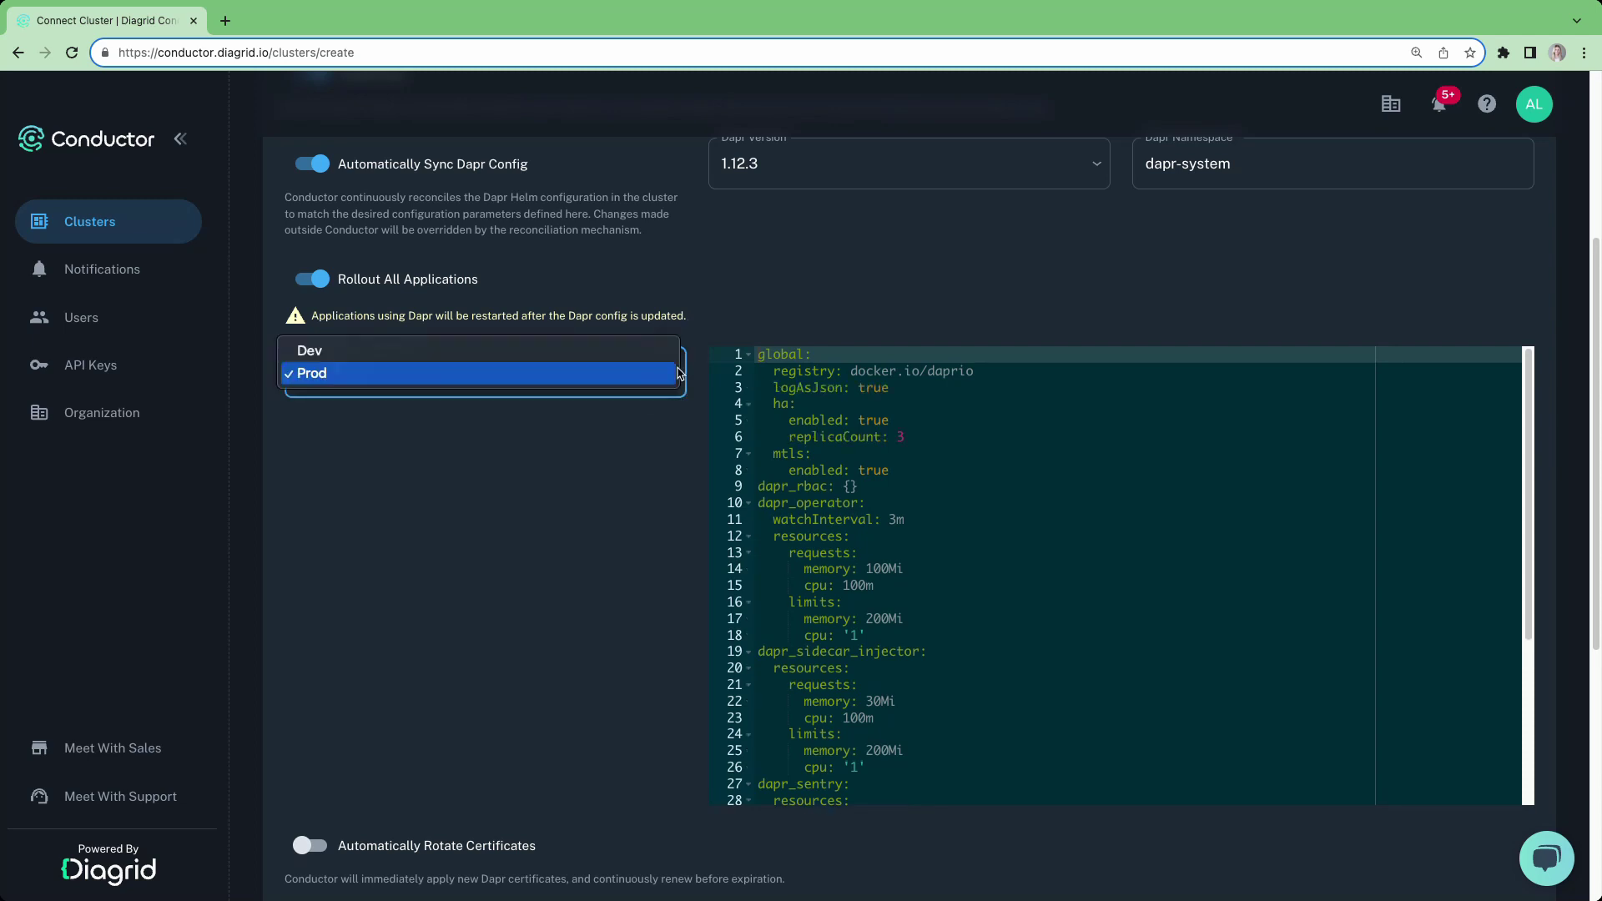
{"action": "left_click", "coordinate": [626, 355]}
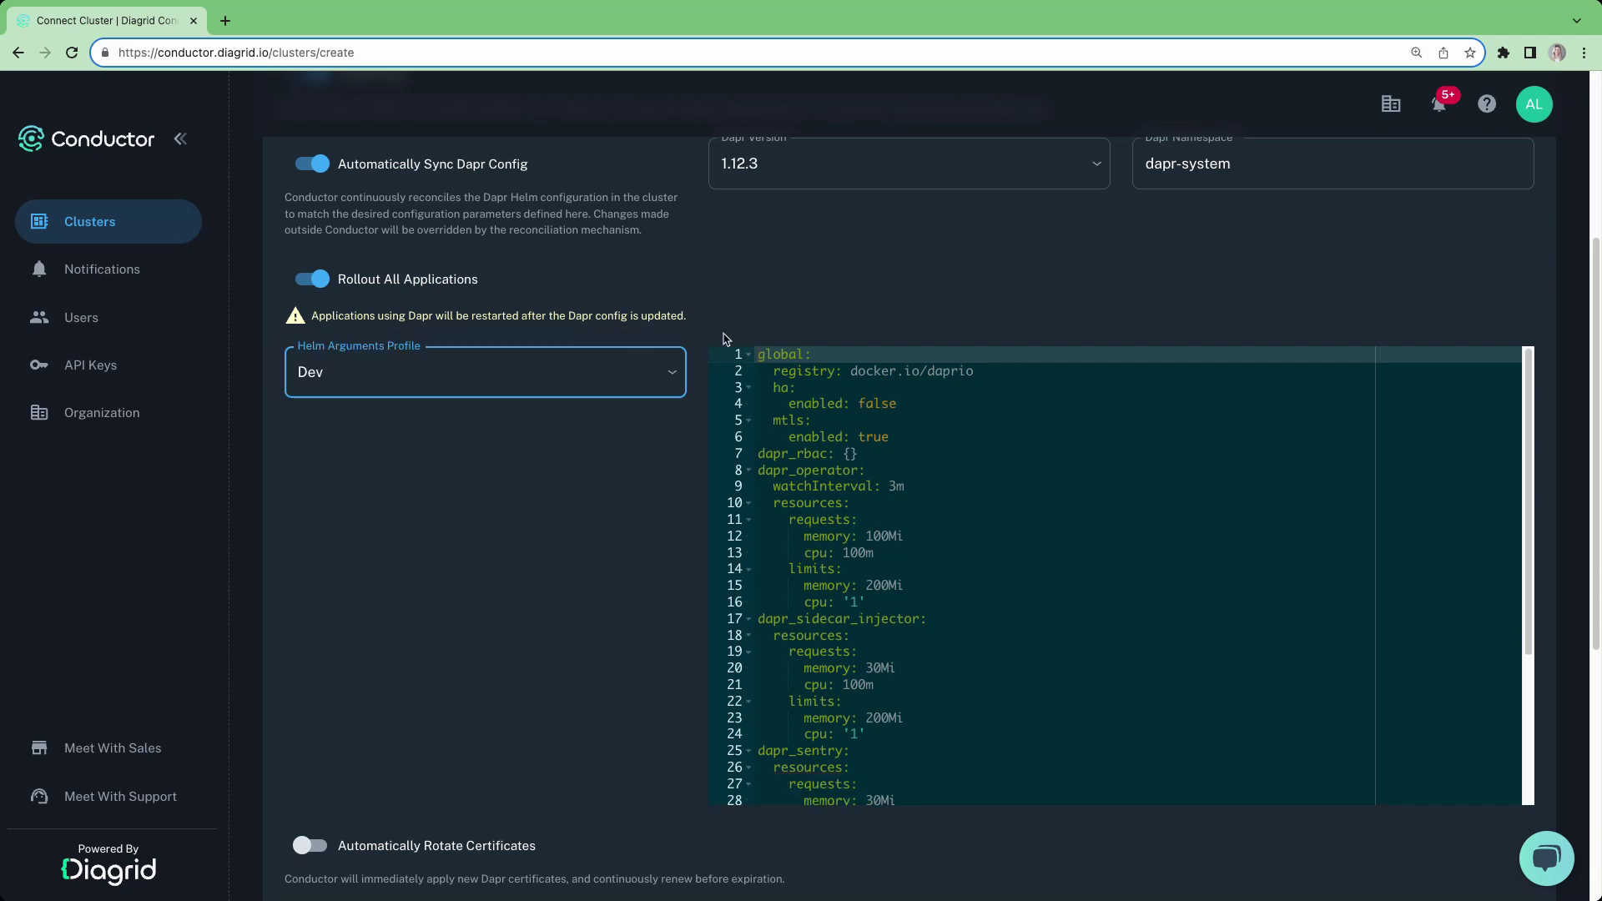
{"action": "left_click", "coordinate": [917, 485]}
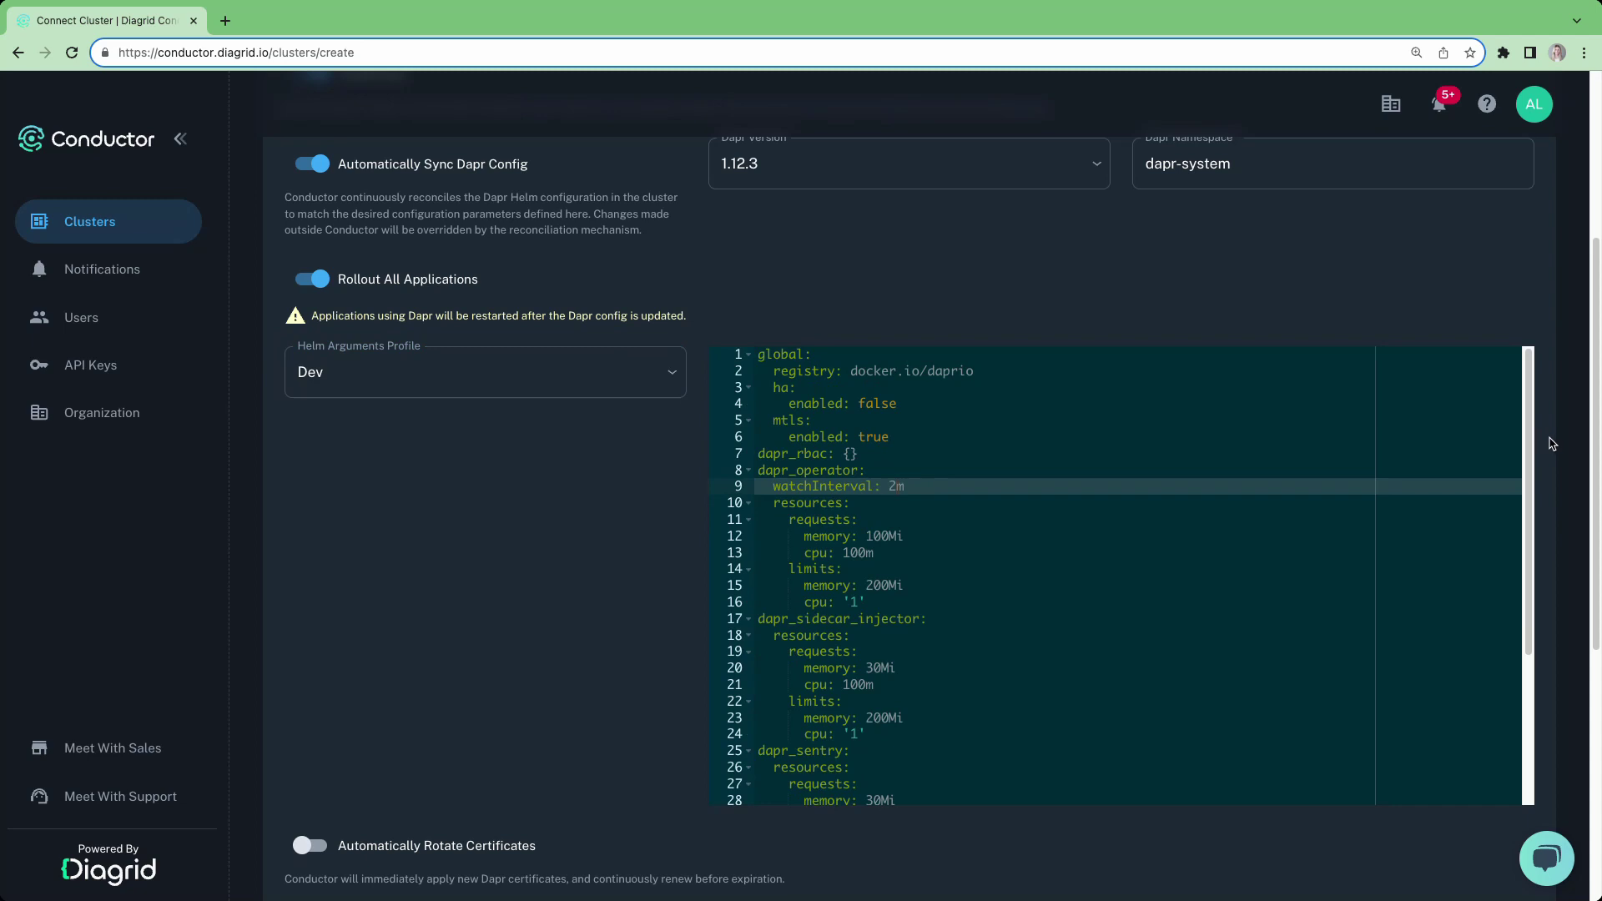
Enable automatic certificate rotation with a renewal frequency of 1 Month
{"action": "scroll", "coordinate": [1552, 443], "scroll_direction": "down", "scroll_amount": 6}
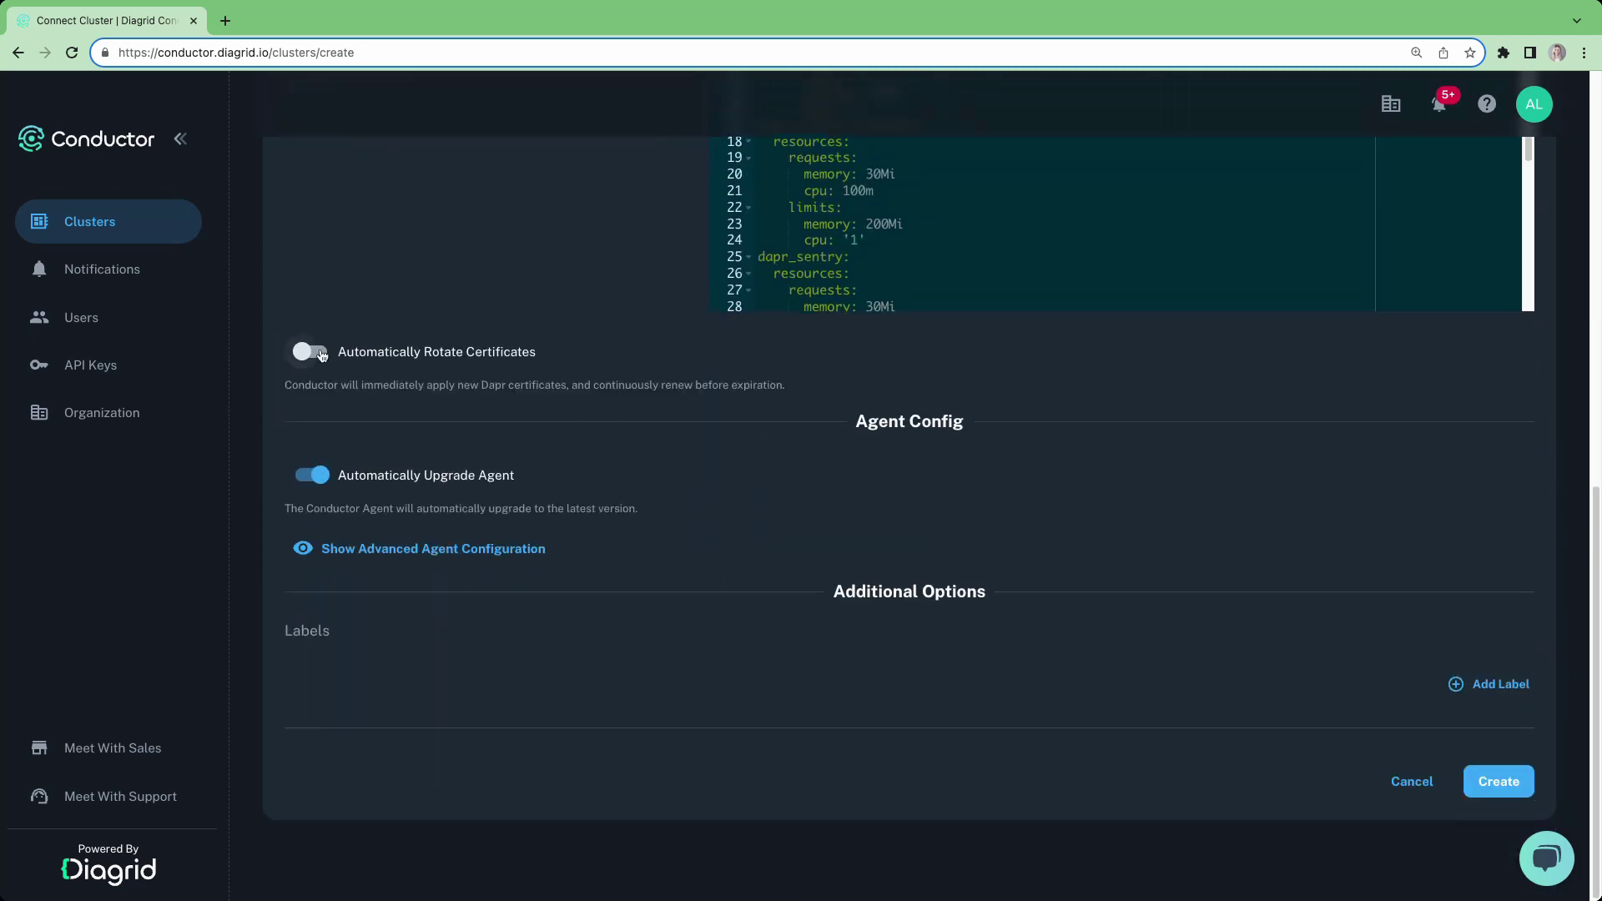
{"action": "left_click", "coordinate": [322, 354]}
{"action": "left_click", "coordinate": [451, 424]}
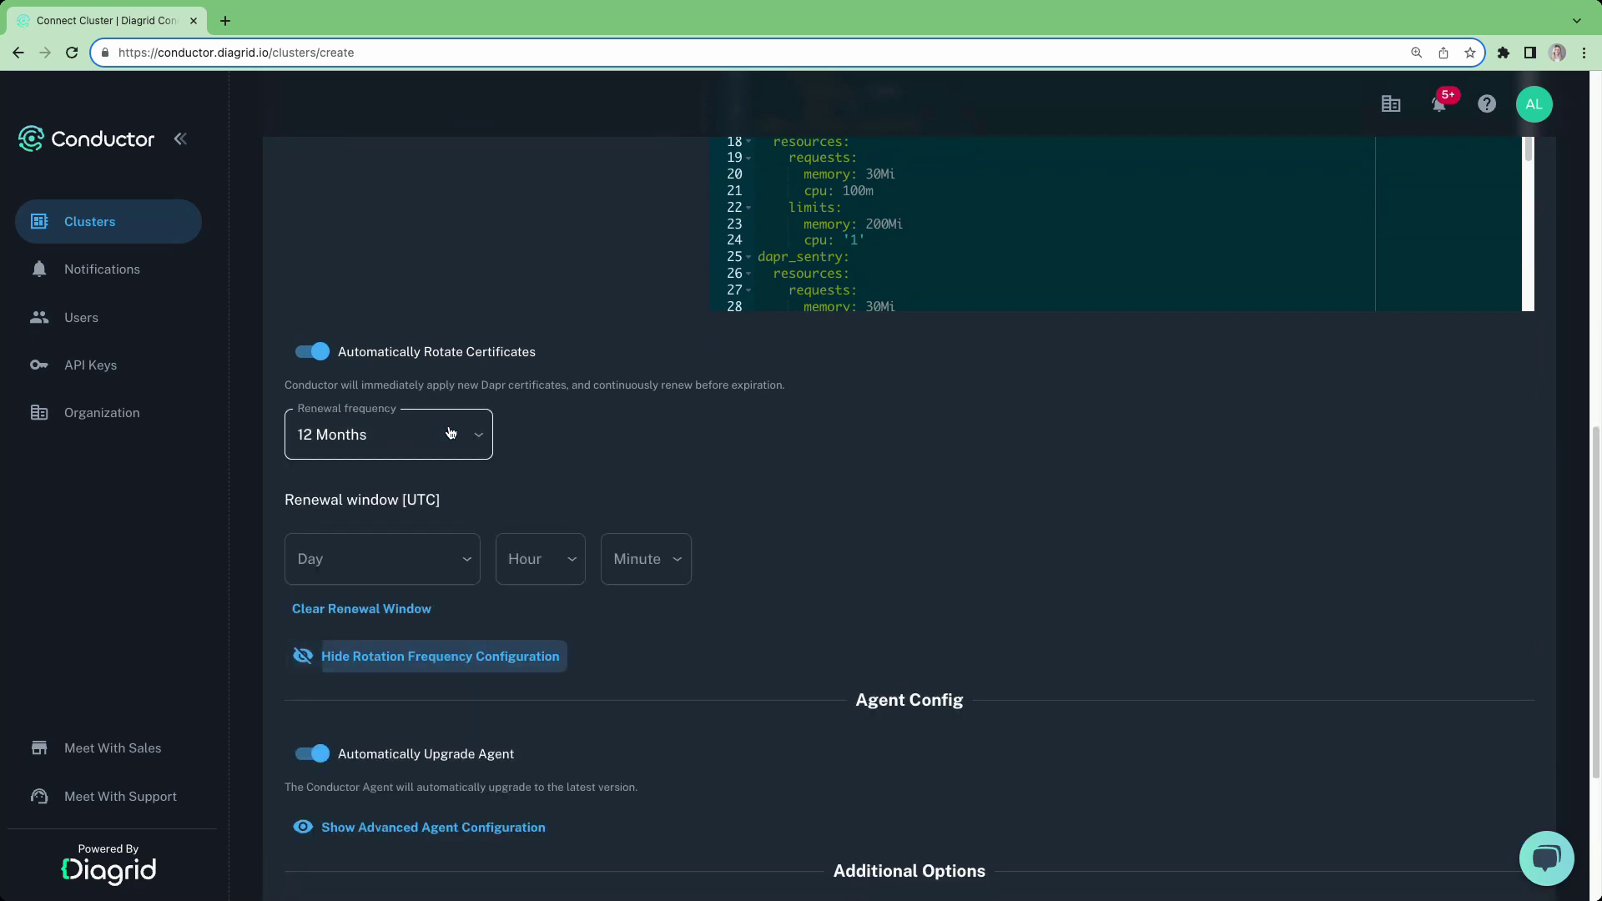
{"action": "left_click", "coordinate": [450, 437]}
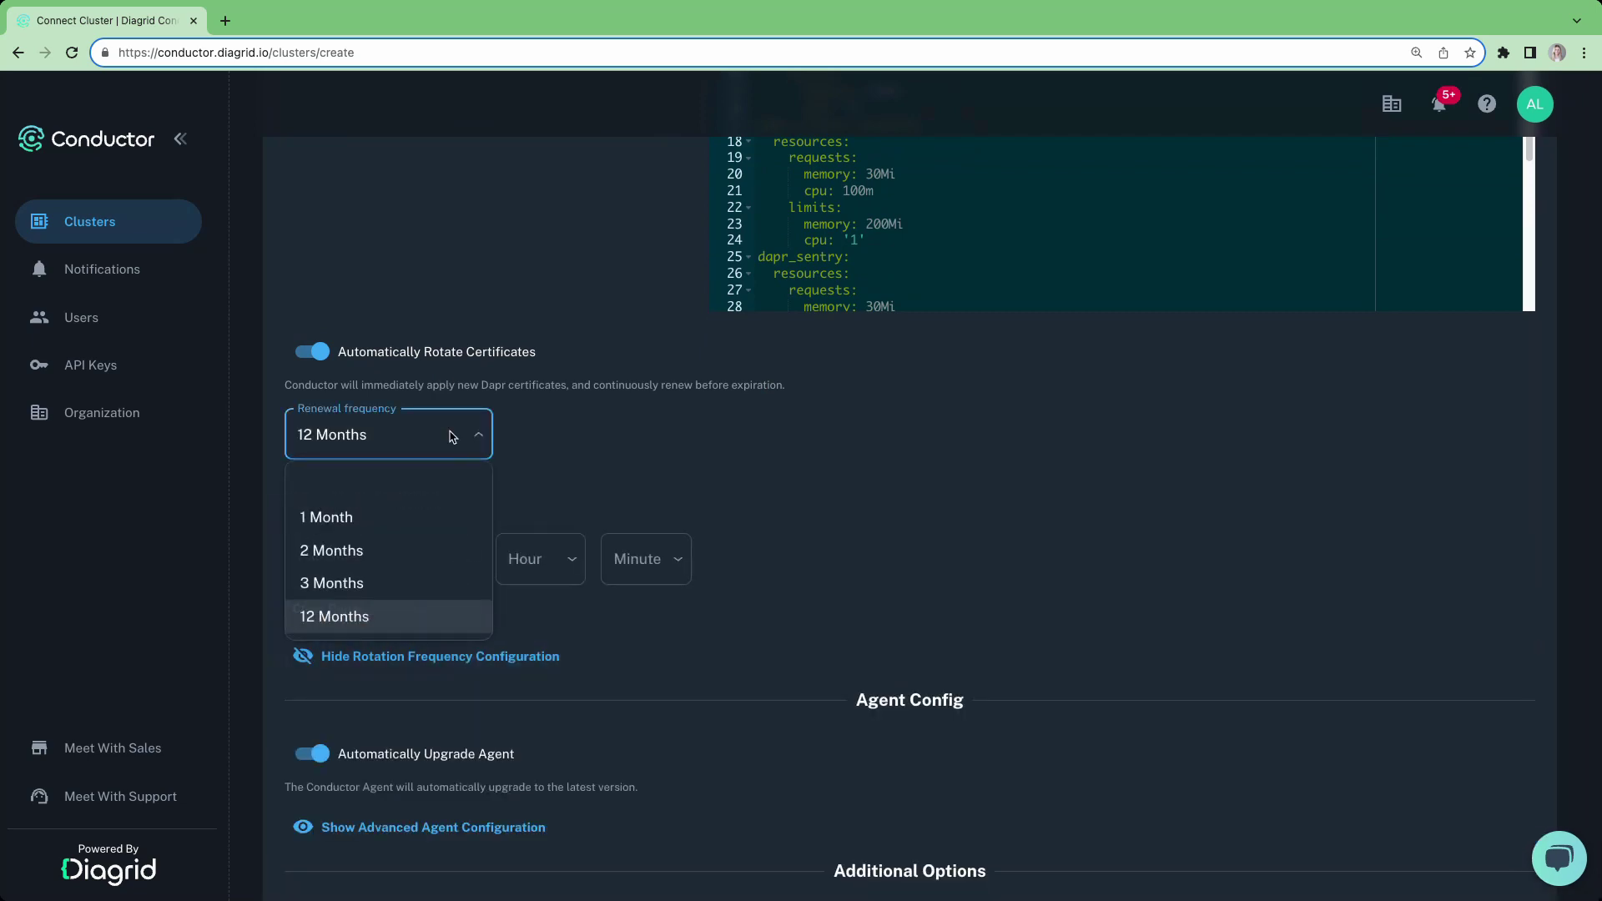
{"action": "left_click", "coordinate": [372, 518]}
Set the certificate renewal window to Sunday, hour 00, minute 0
{"action": "left_click", "coordinate": [454, 560]}
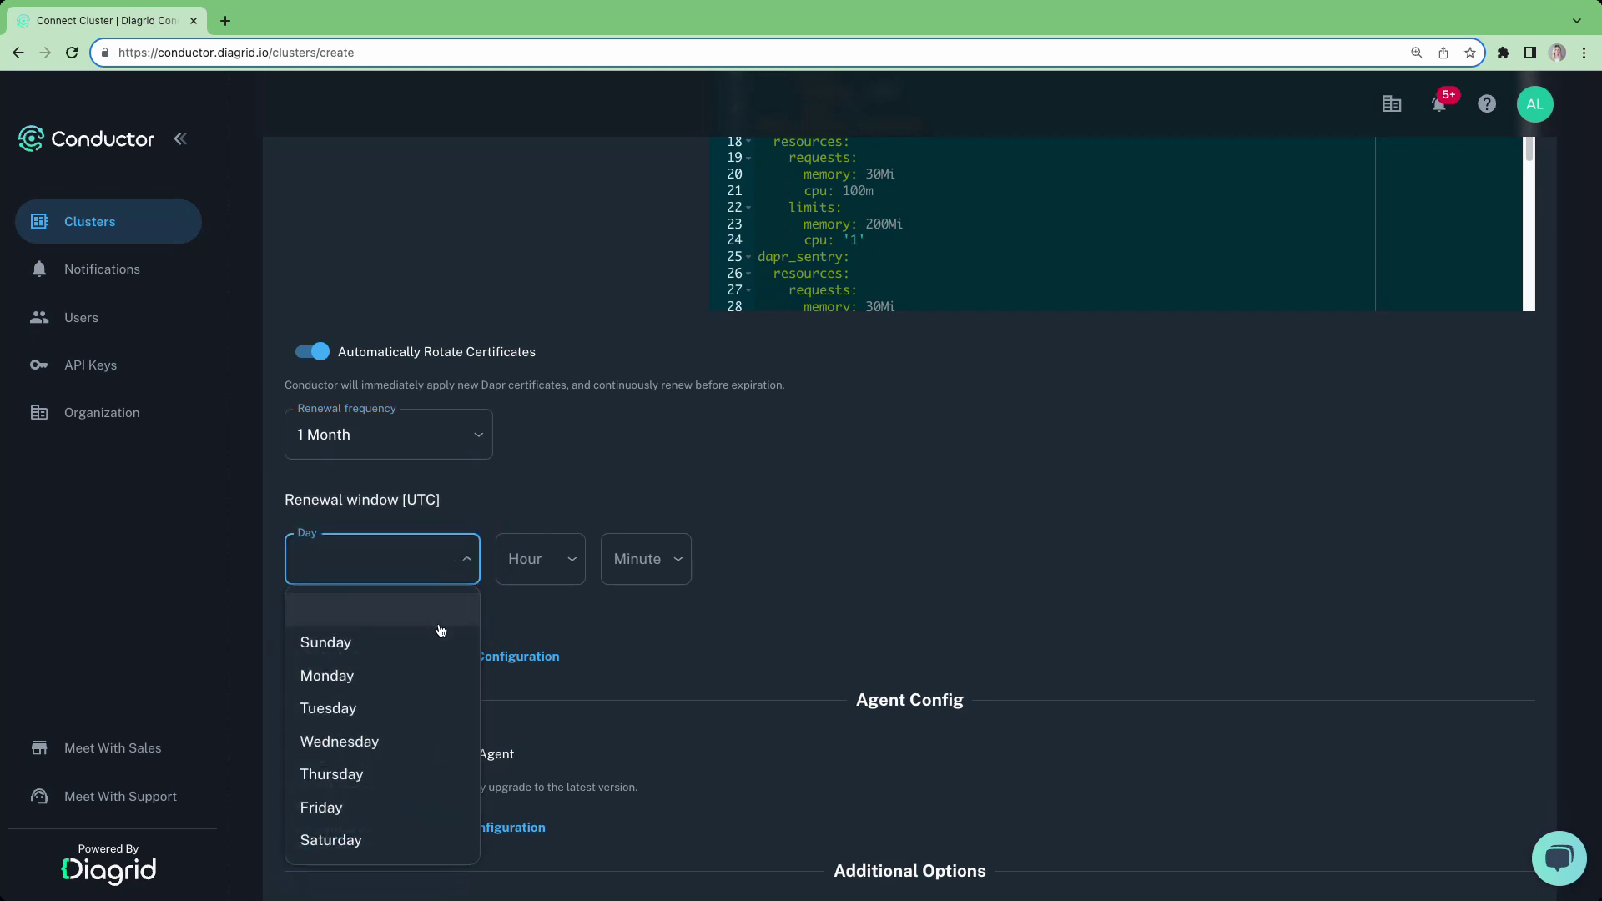
{"action": "left_click", "coordinate": [440, 636]}
{"action": "left_click", "coordinate": [538, 559]}
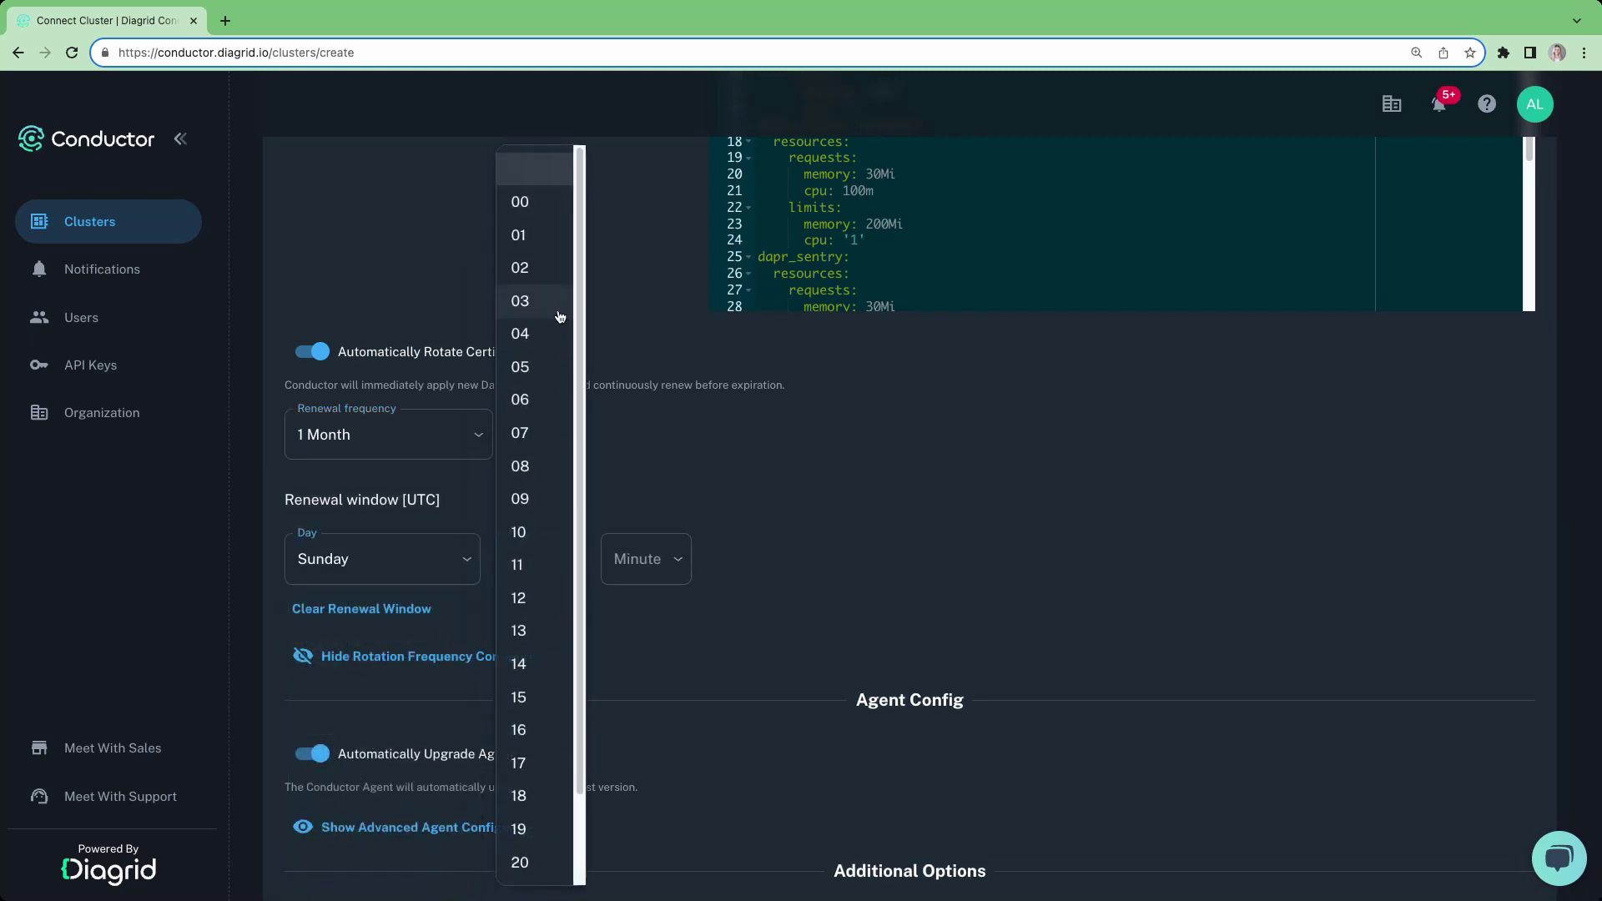
{"action": "left_click", "coordinate": [547, 205]}
{"action": "left_click", "coordinate": [643, 559]}
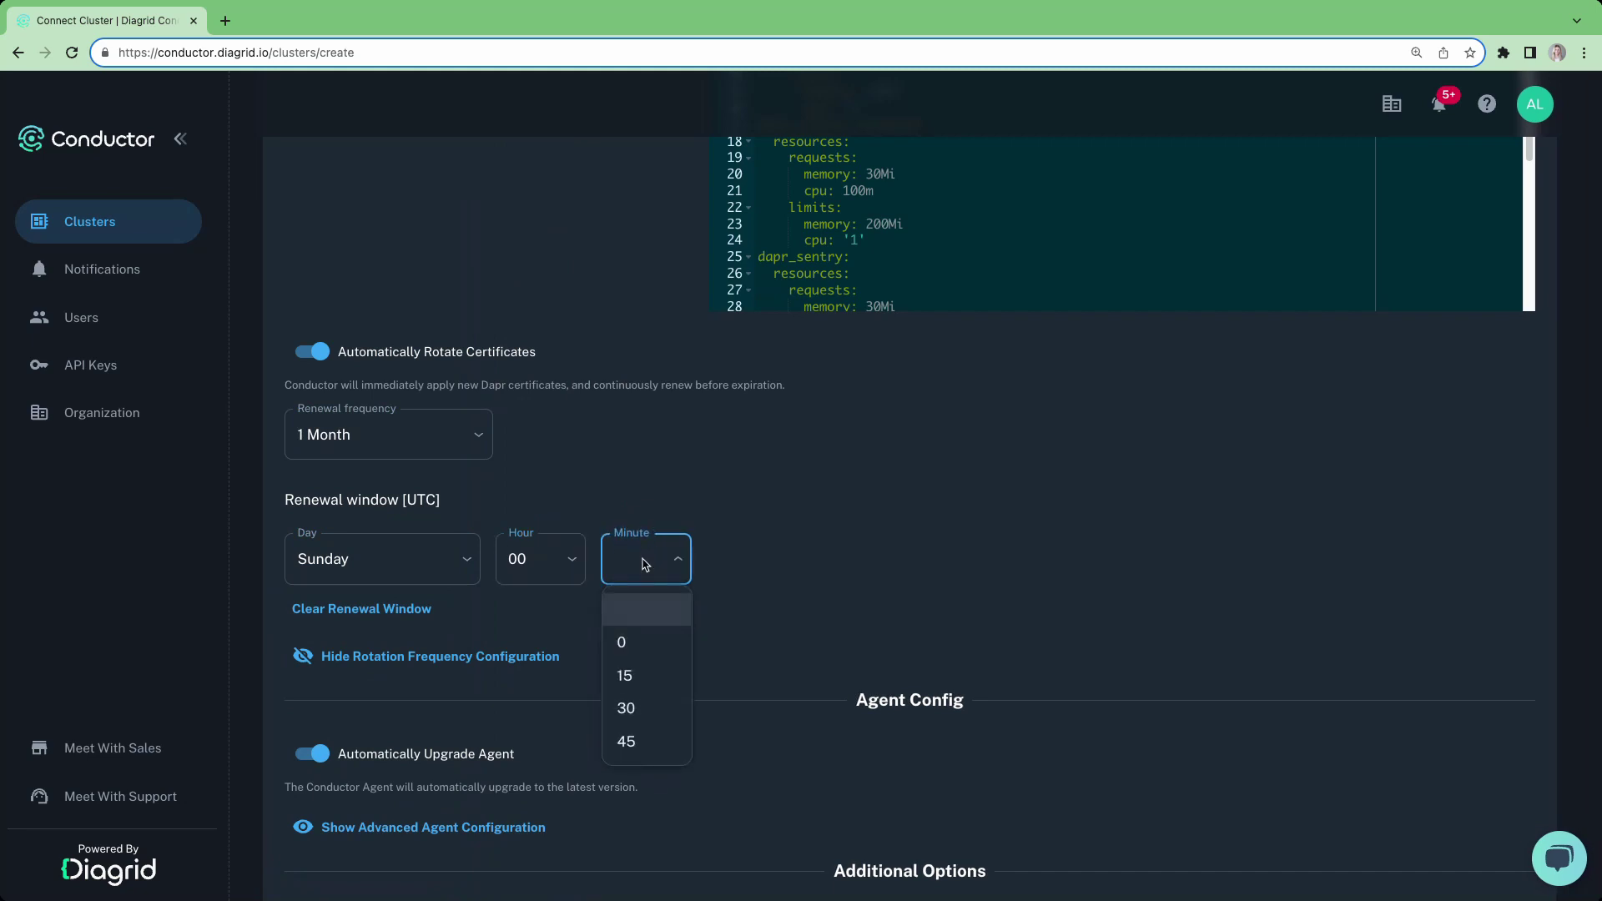
{"action": "left_click", "coordinate": [645, 639]}
{"action": "left_click", "coordinate": [794, 558]}
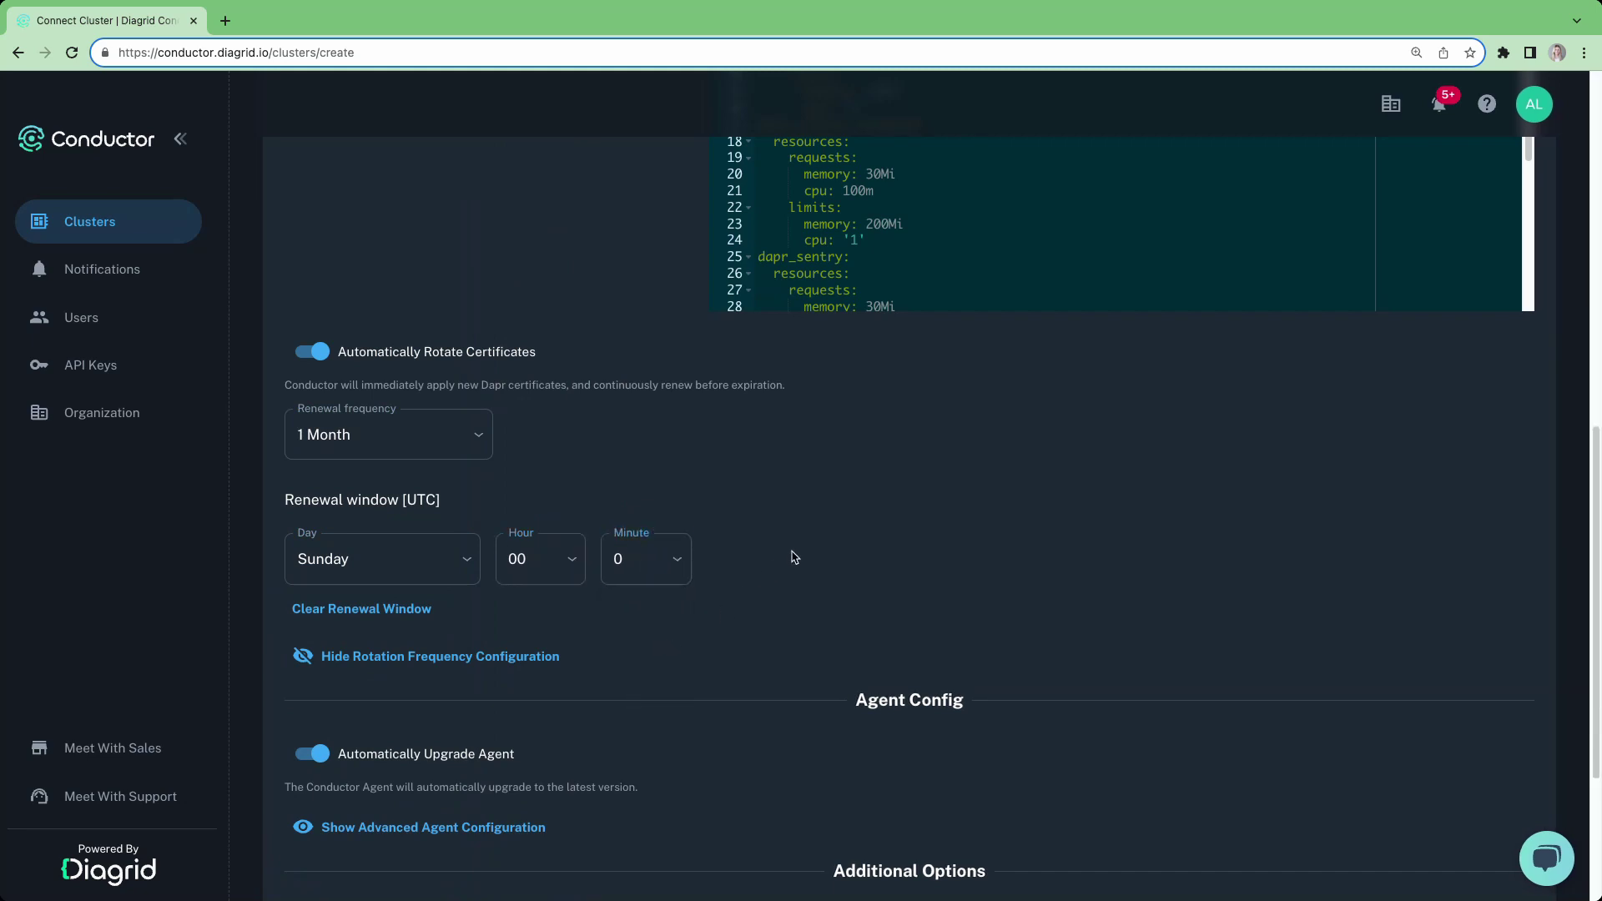
Show the advanced agent configuration and review its resource limits, node selector labels and tolerations
{"action": "scroll", "coordinate": [1548, 582], "scroll_direction": "down", "scroll_amount": 4}
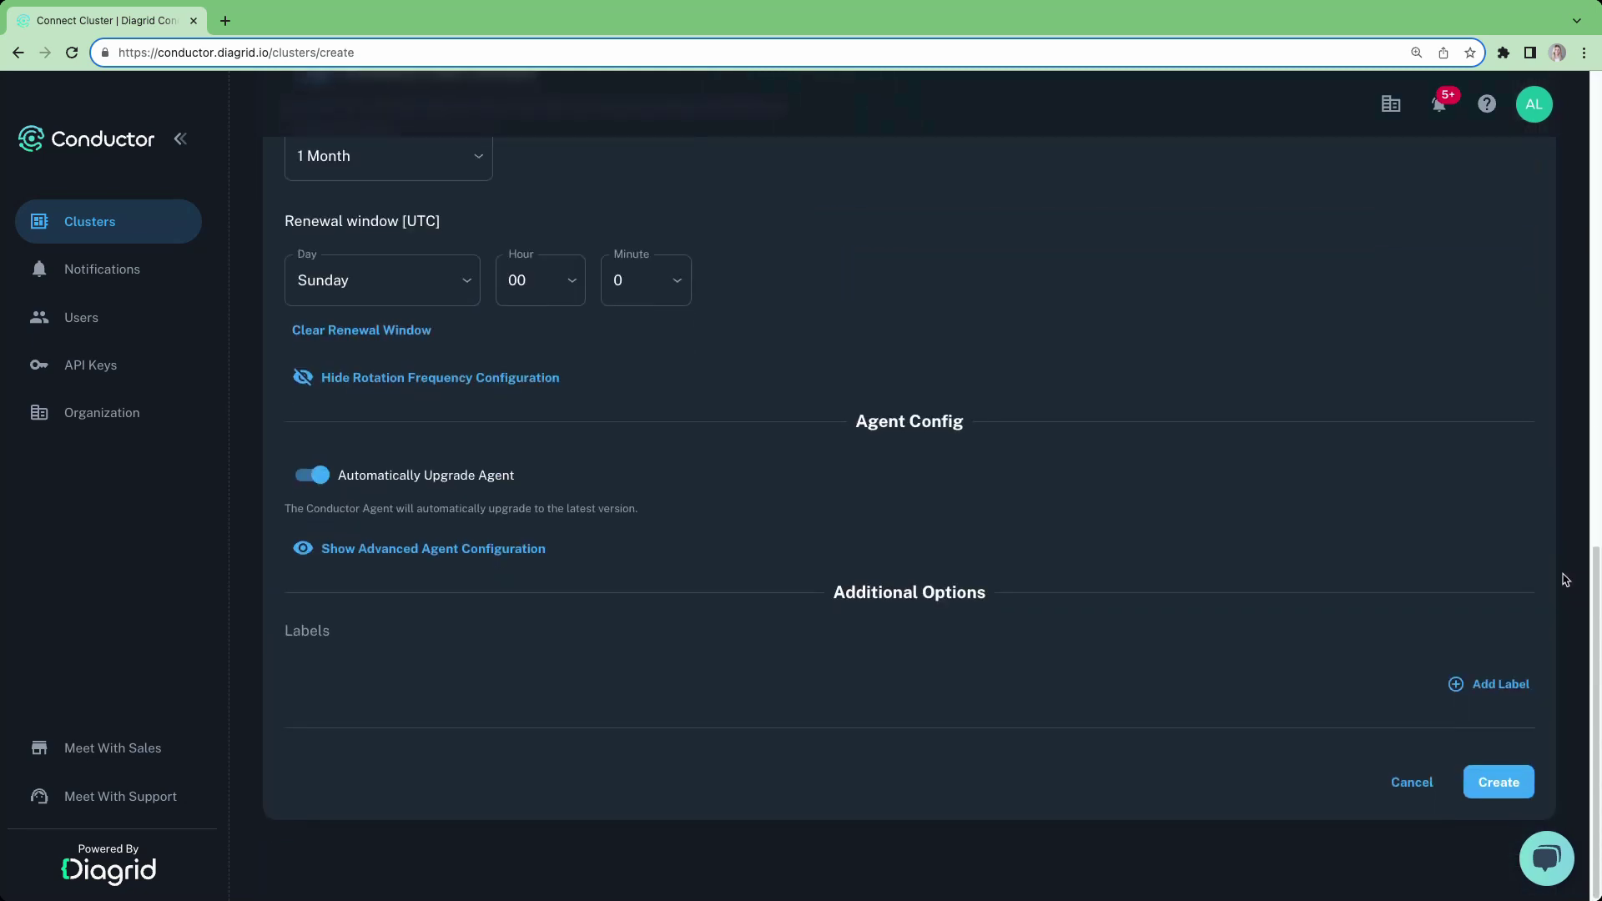
{"action": "left_click", "coordinate": [388, 561]}
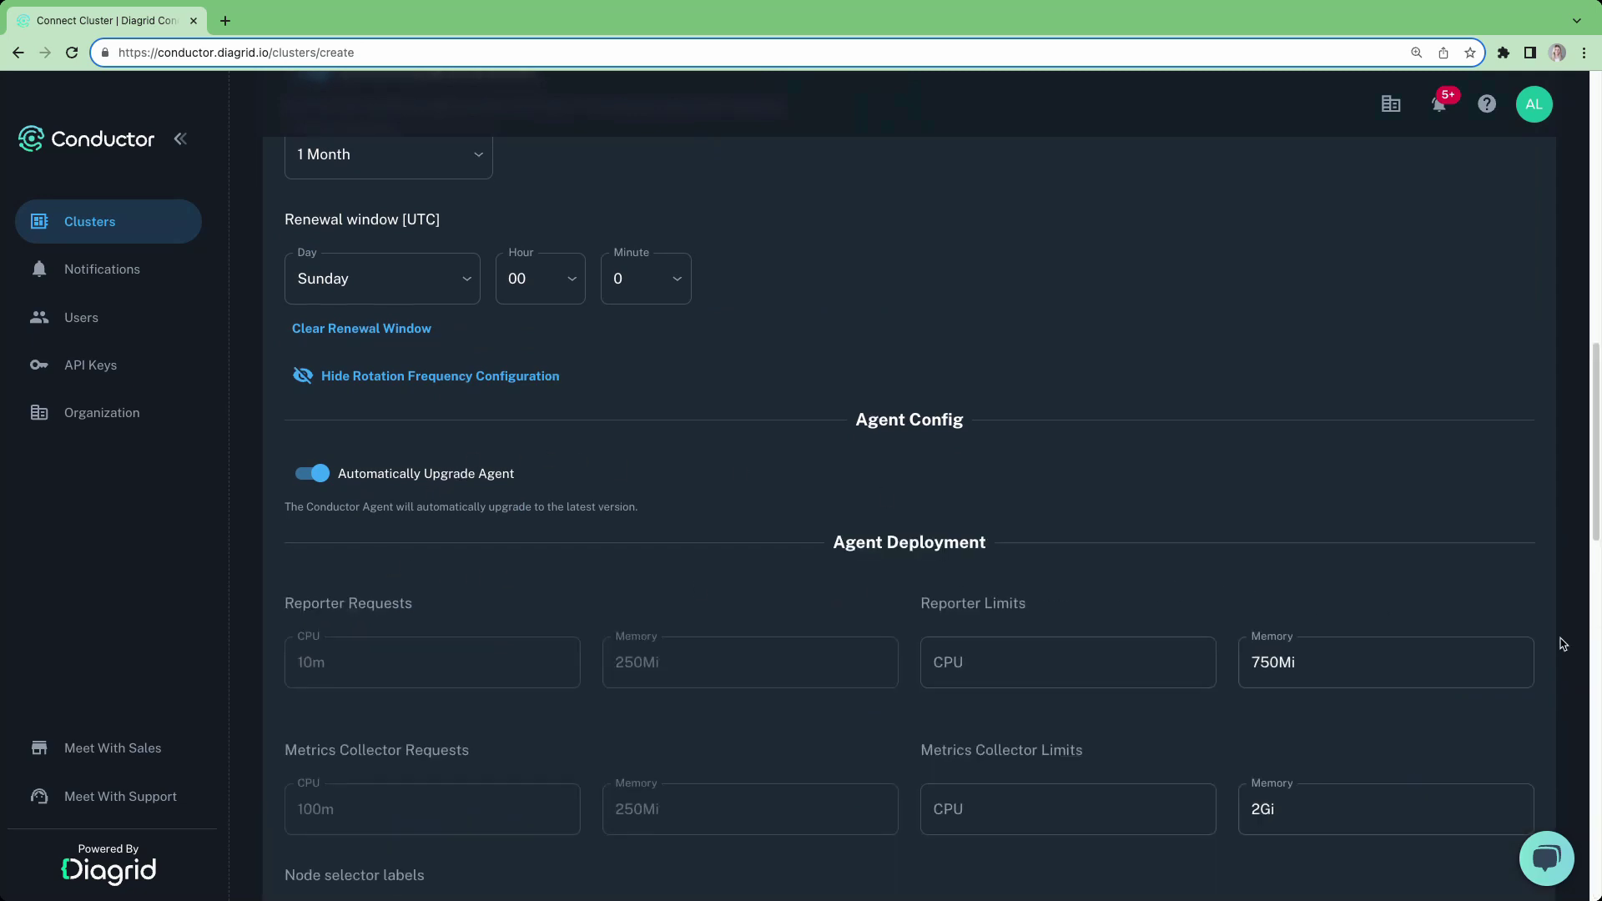
{"action": "scroll", "coordinate": [1565, 638], "scroll_direction": "down", "scroll_amount": 5}
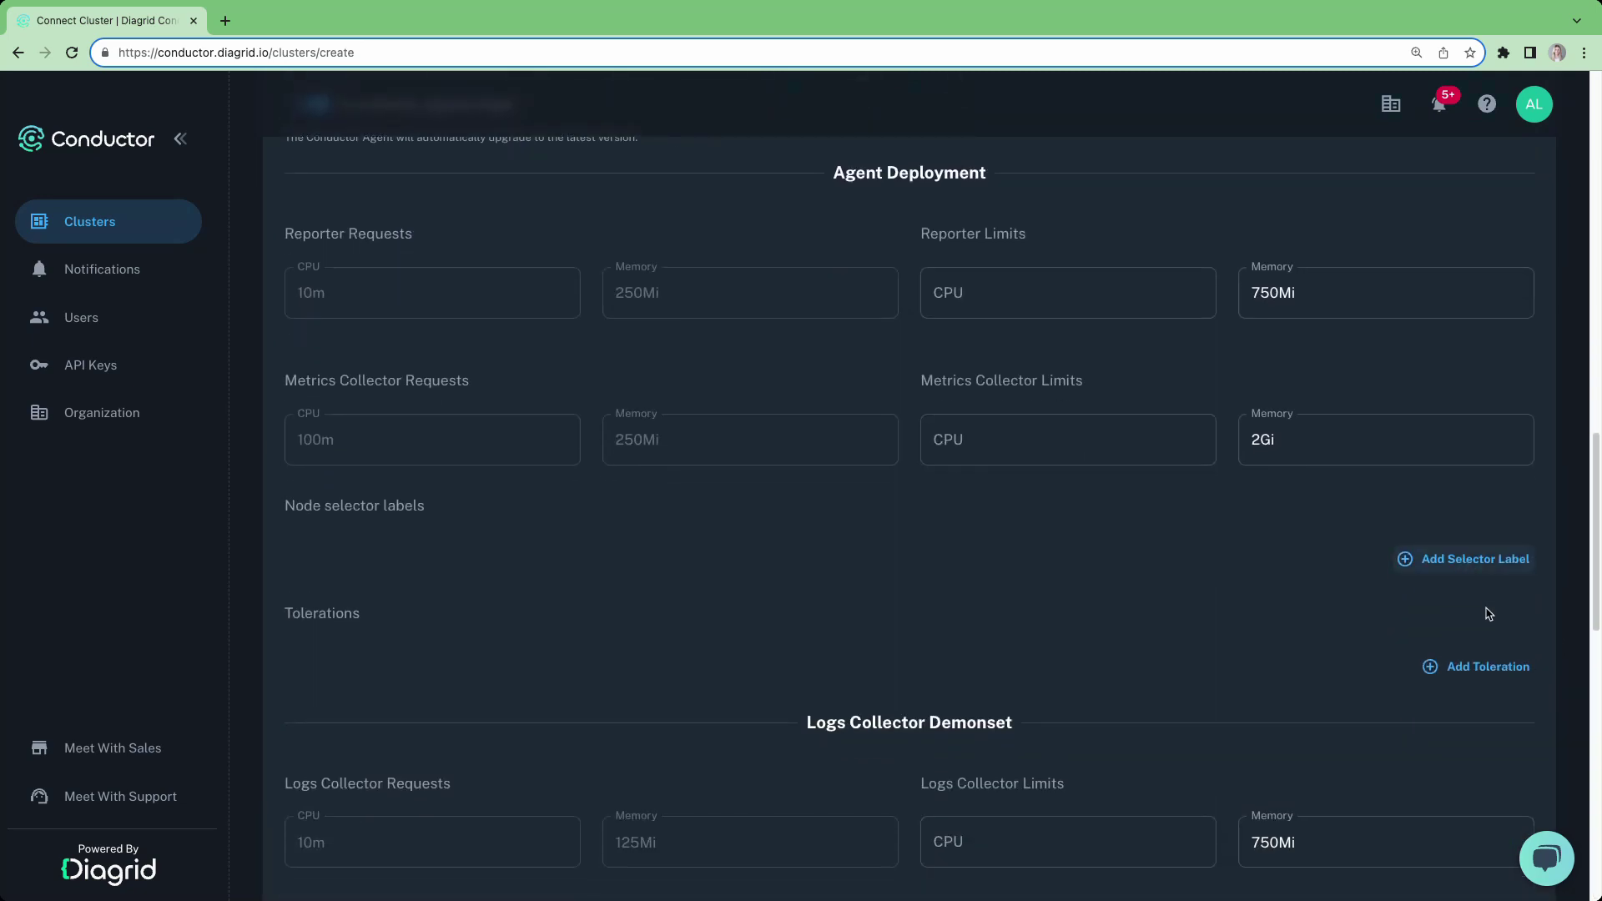
{"action": "scroll", "coordinate": [1558, 672], "scroll_direction": "down", "scroll_amount": 3}
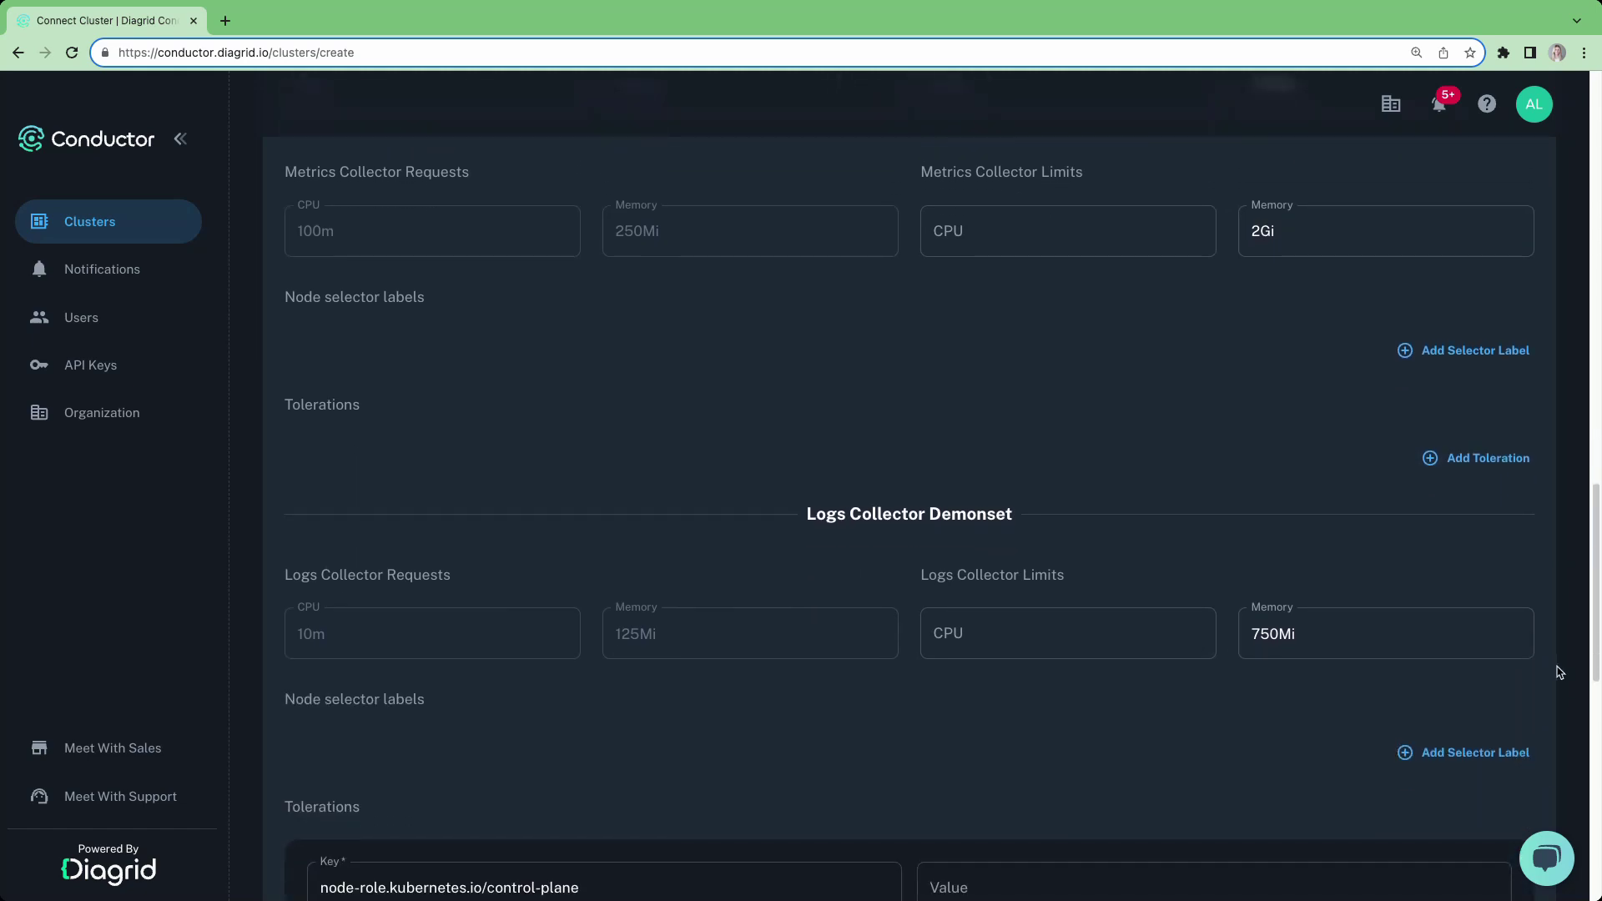
{"action": "scroll", "coordinate": [1559, 671], "scroll_direction": "down", "scroll_amount": 1}
{"action": "scroll", "coordinate": [1557, 672], "scroll_direction": "down", "scroll_amount": 10}
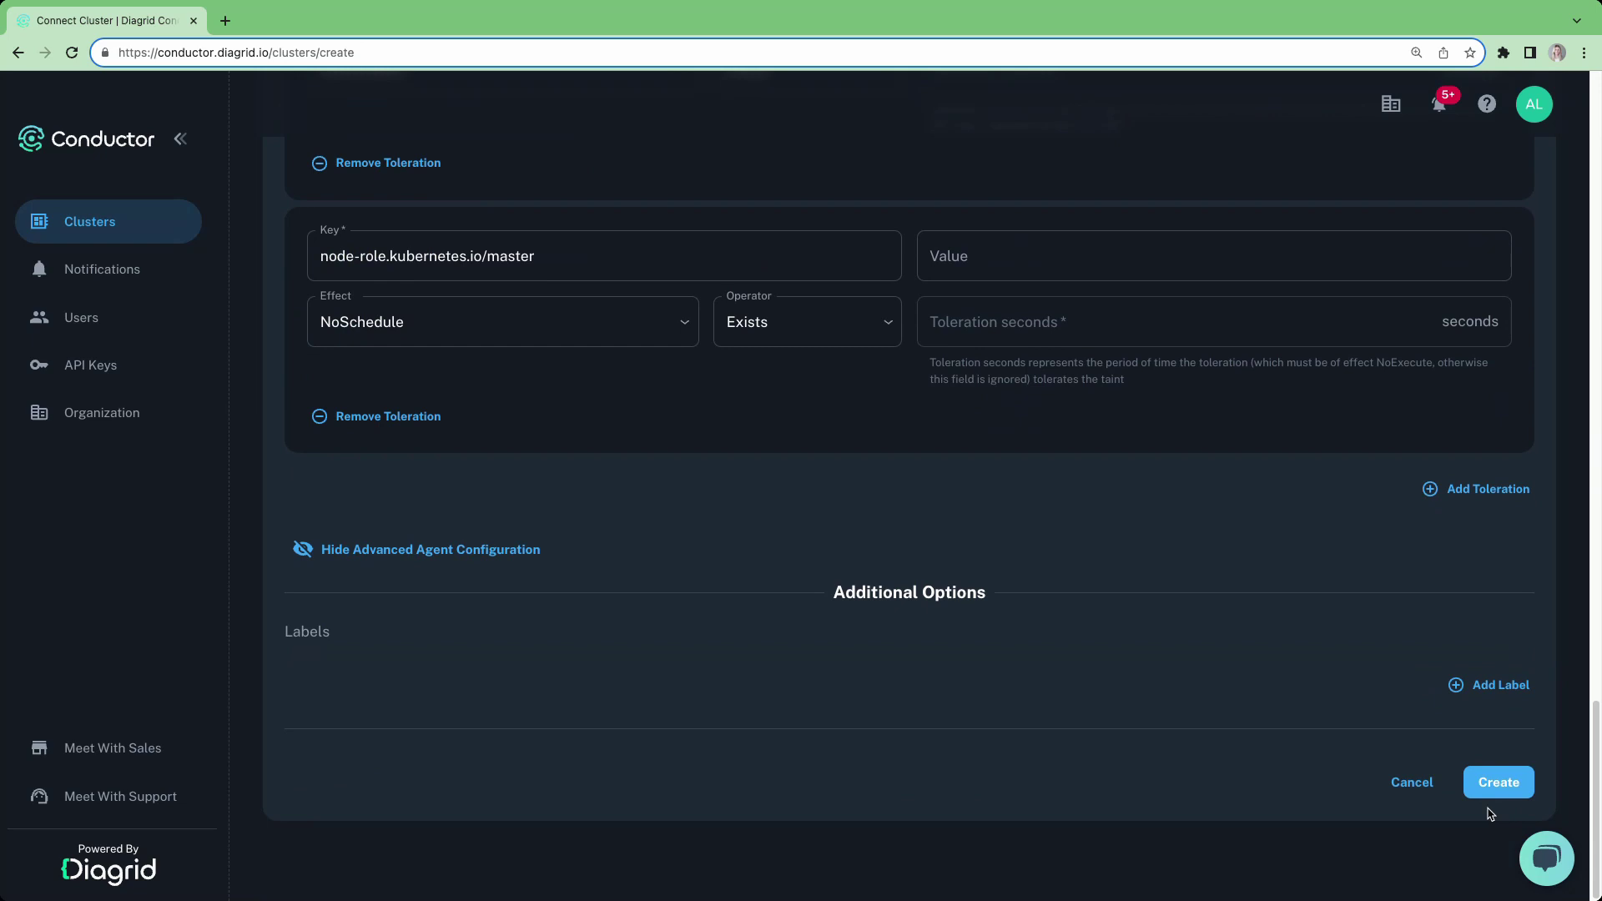
Create the cluster connection and copy the generated kubectl apply command
{"action": "left_click", "coordinate": [1495, 782]}
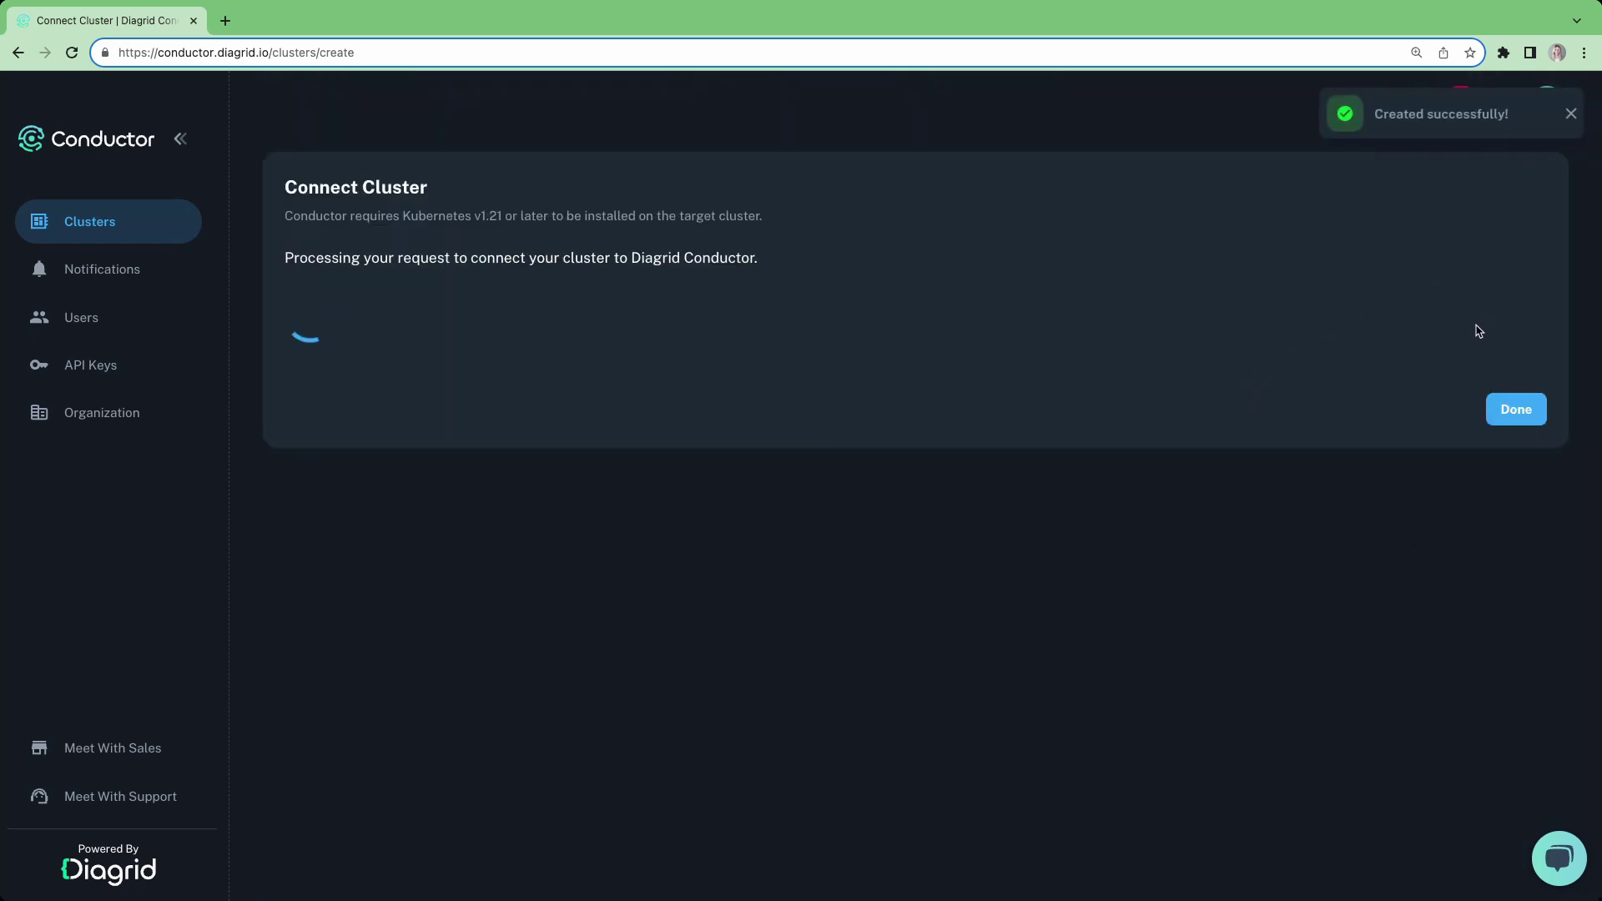
{"action": "left_click", "coordinate": [1516, 317]}
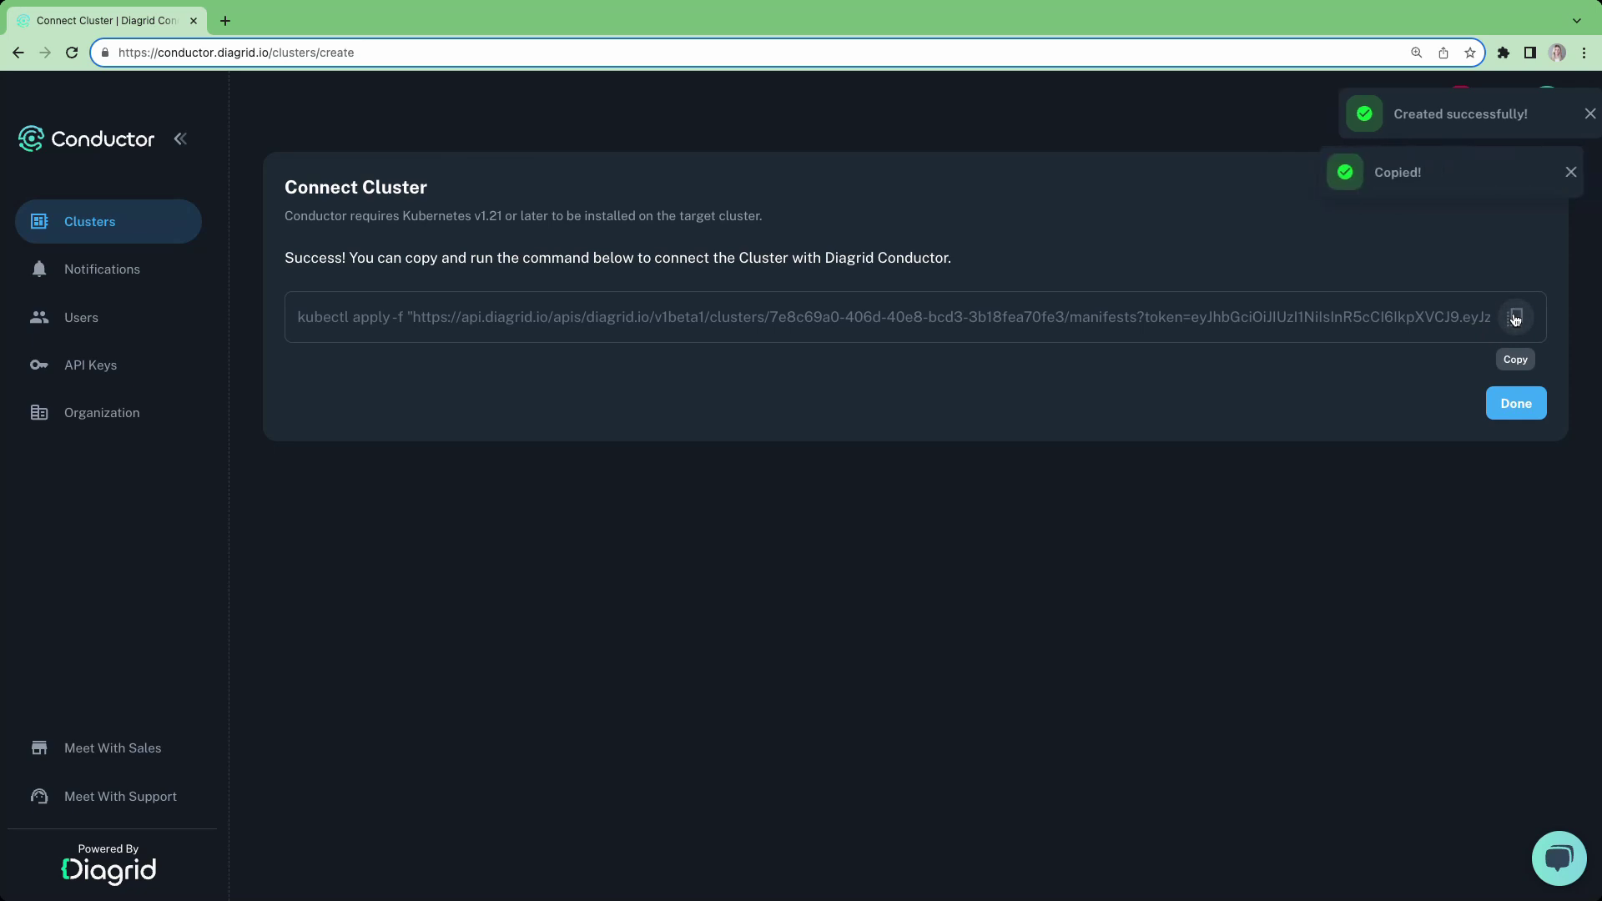
Switch to the terminal, run the copied kubectl apply command with its access token, and return to the Conductor page in the browser
{"action": "key", "text": "alt+Tab"}
{"action": "key", "text": "super+v"}
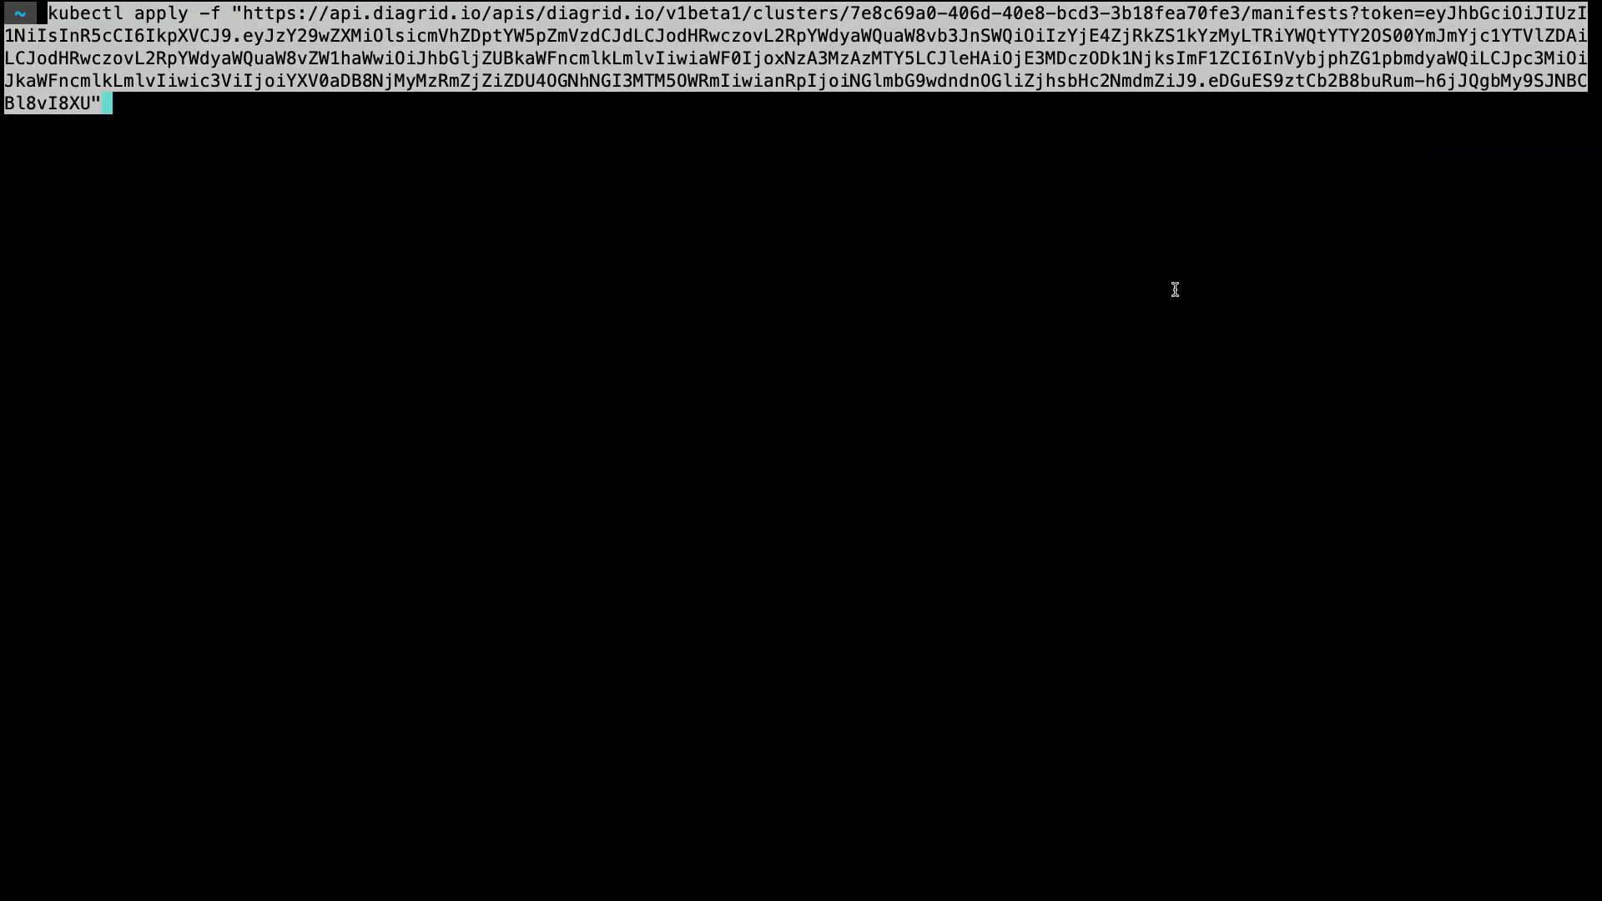
{"action": "key", "text": "Return"}
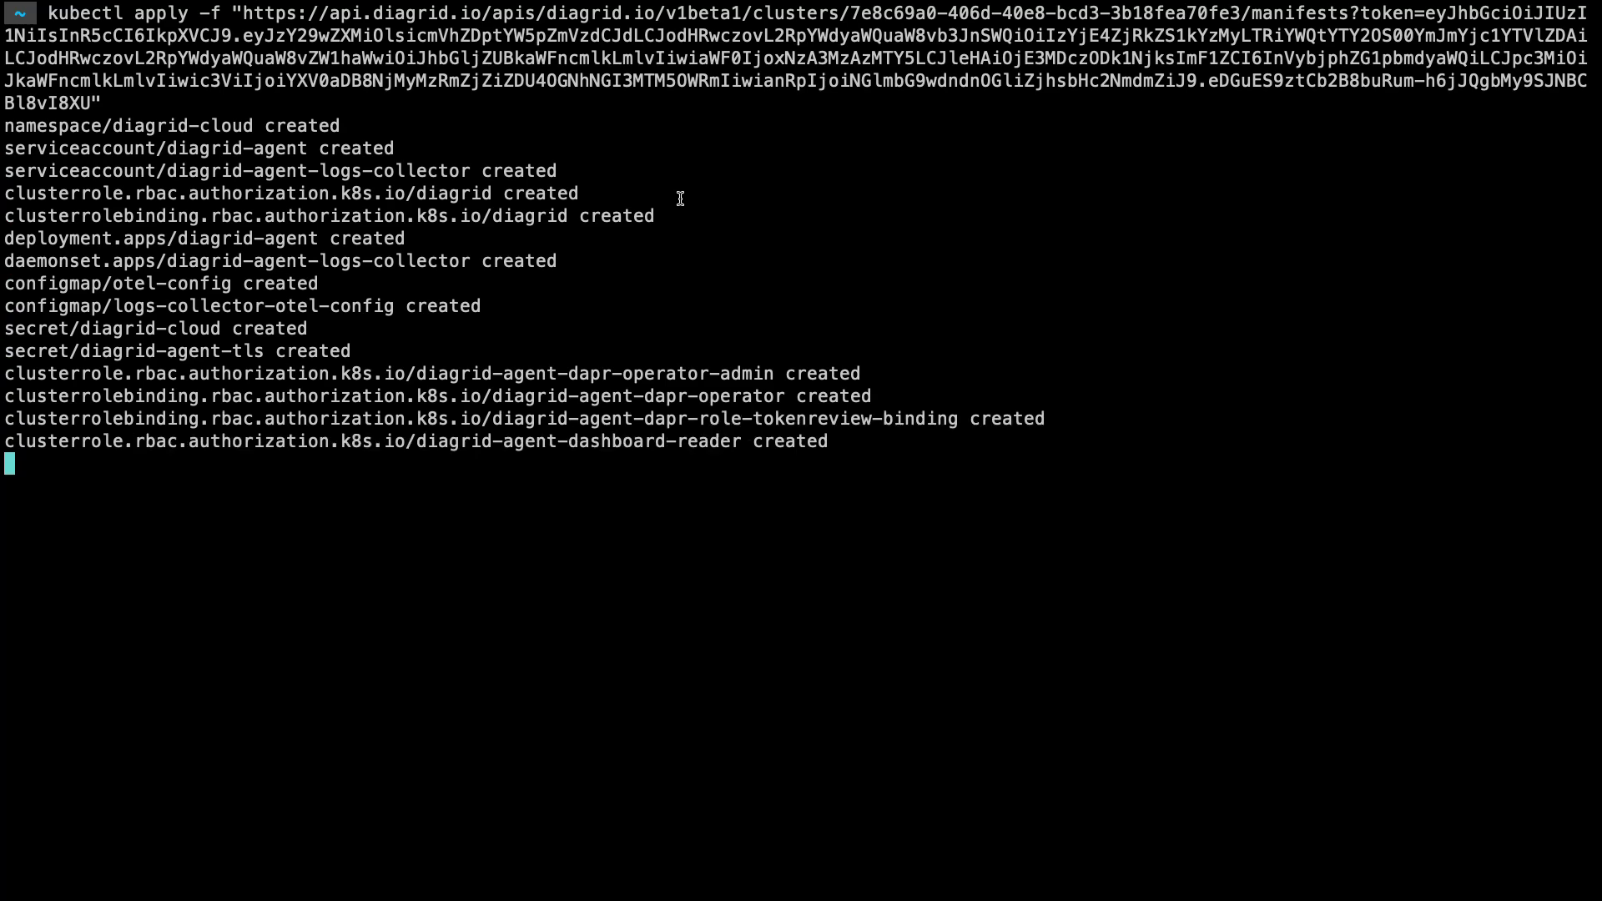
{"action": "key", "text": "ctrl+Right"}
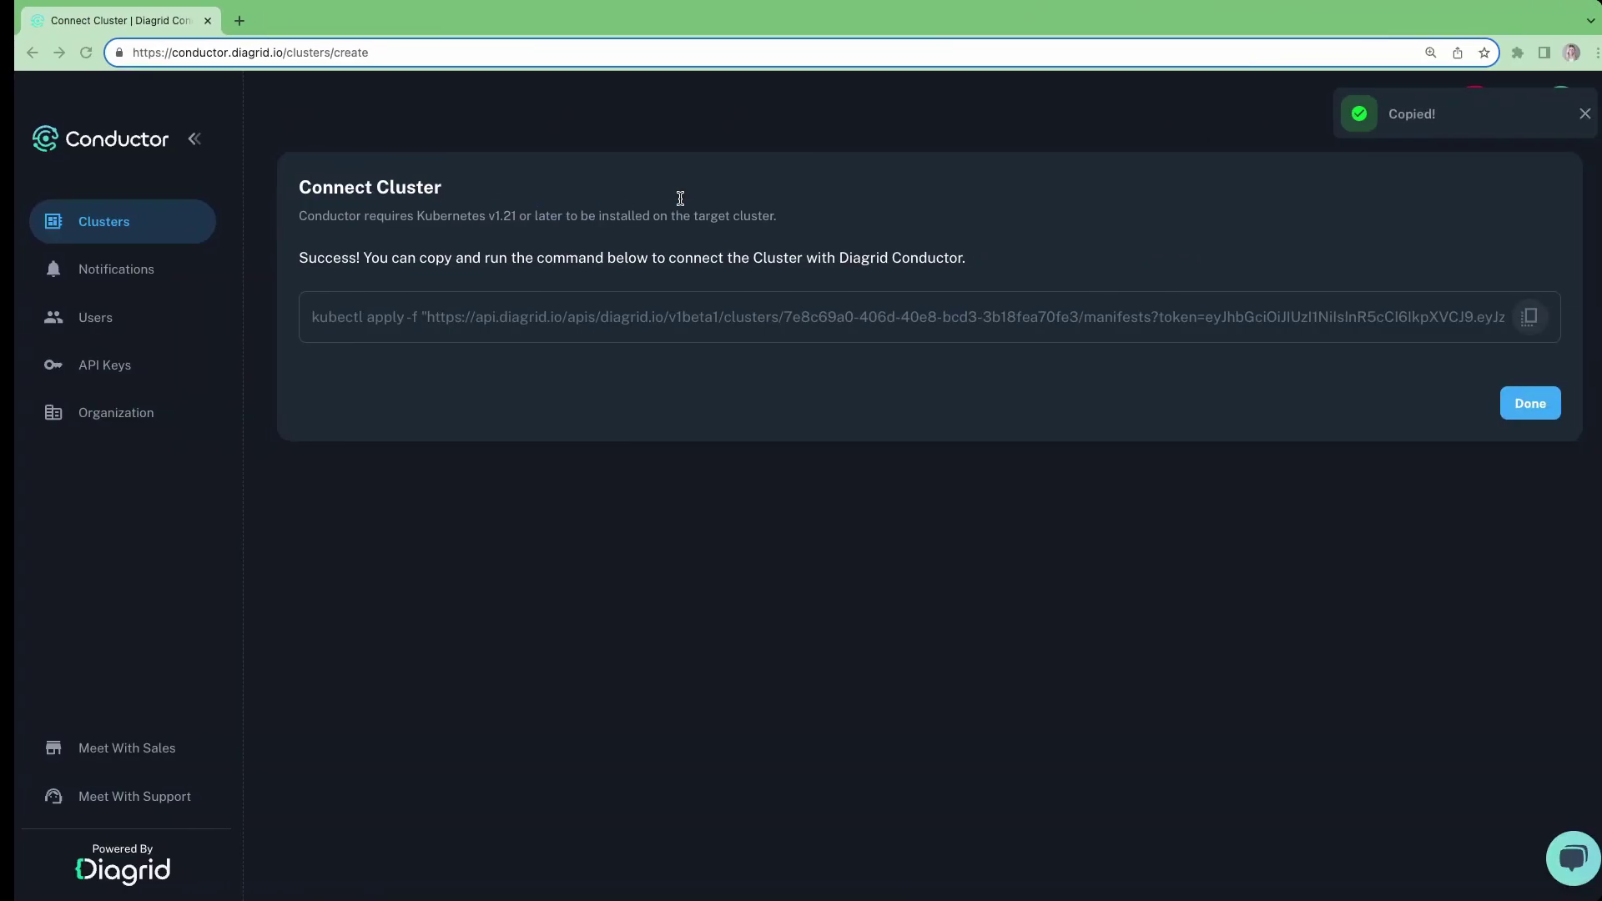
Finish the cluster connection and review the cluster, app and component insights in the GKE Dev 1 summary
{"action": "left_click", "coordinate": [1517, 404]}
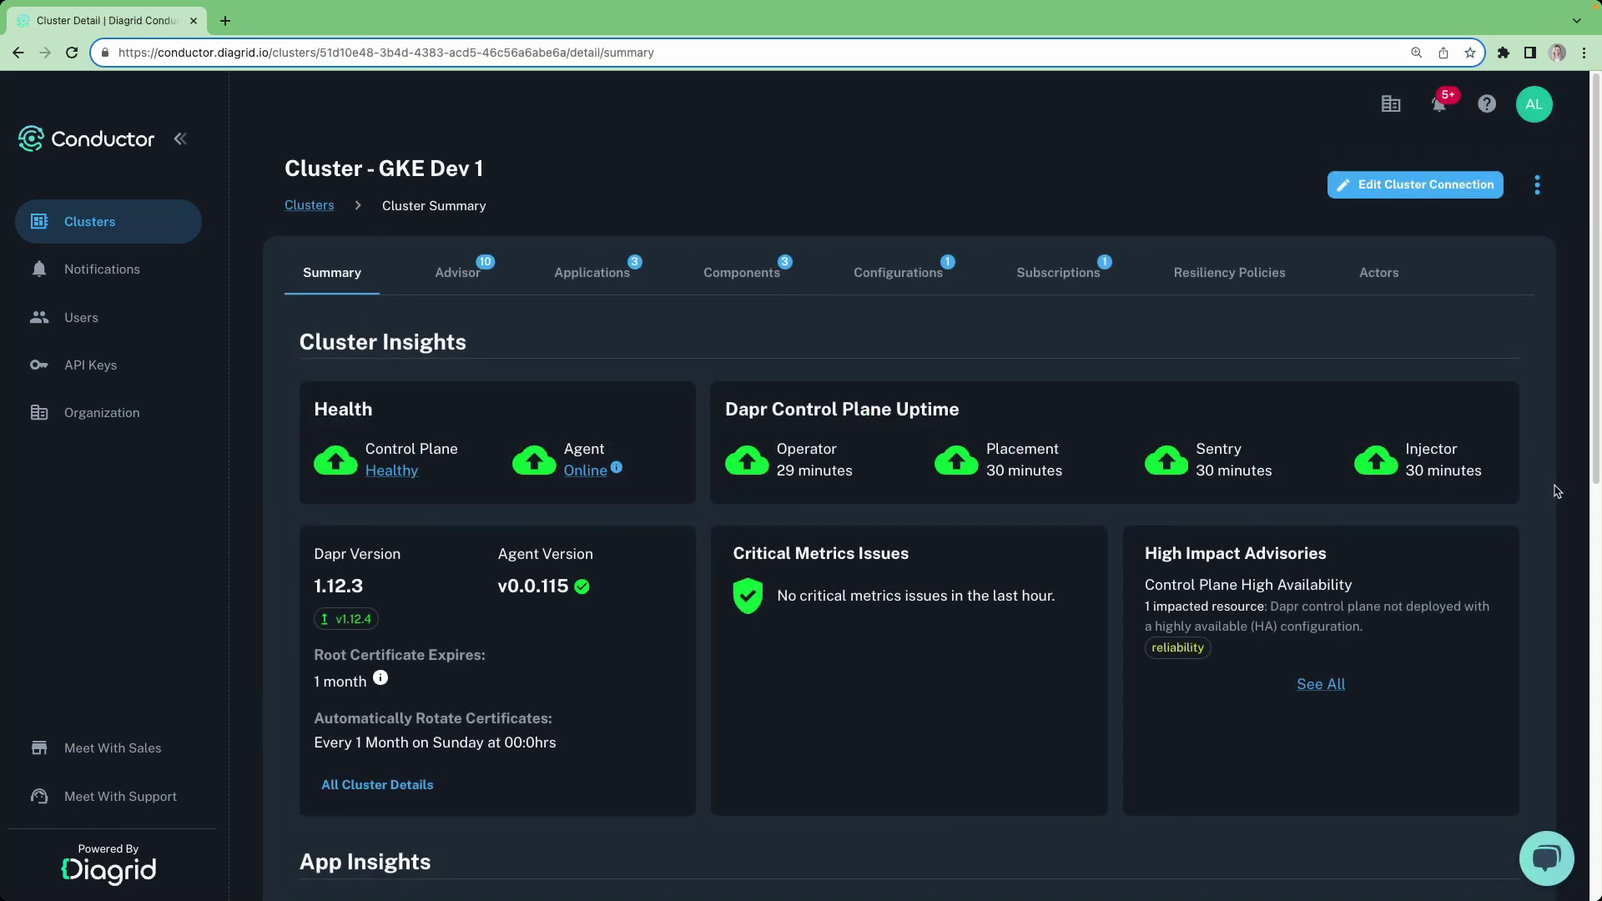
{"action": "scroll", "coordinate": [1552, 489], "scroll_direction": "down", "scroll_amount": 4}
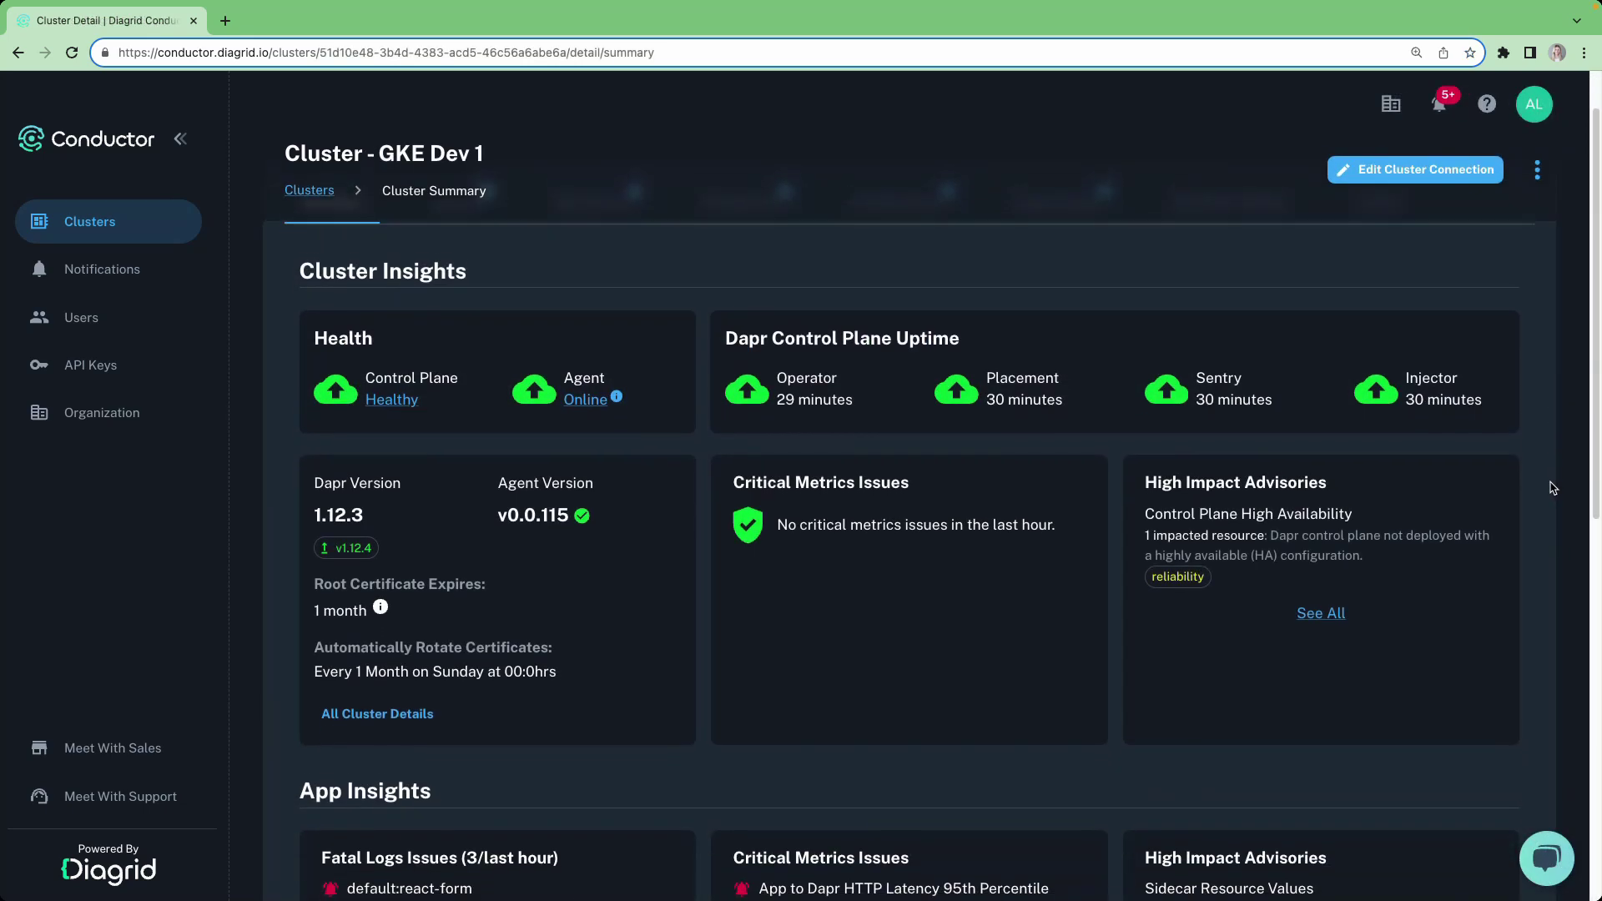
{"action": "scroll", "coordinate": [1552, 487], "scroll_direction": "down", "scroll_amount": 6}
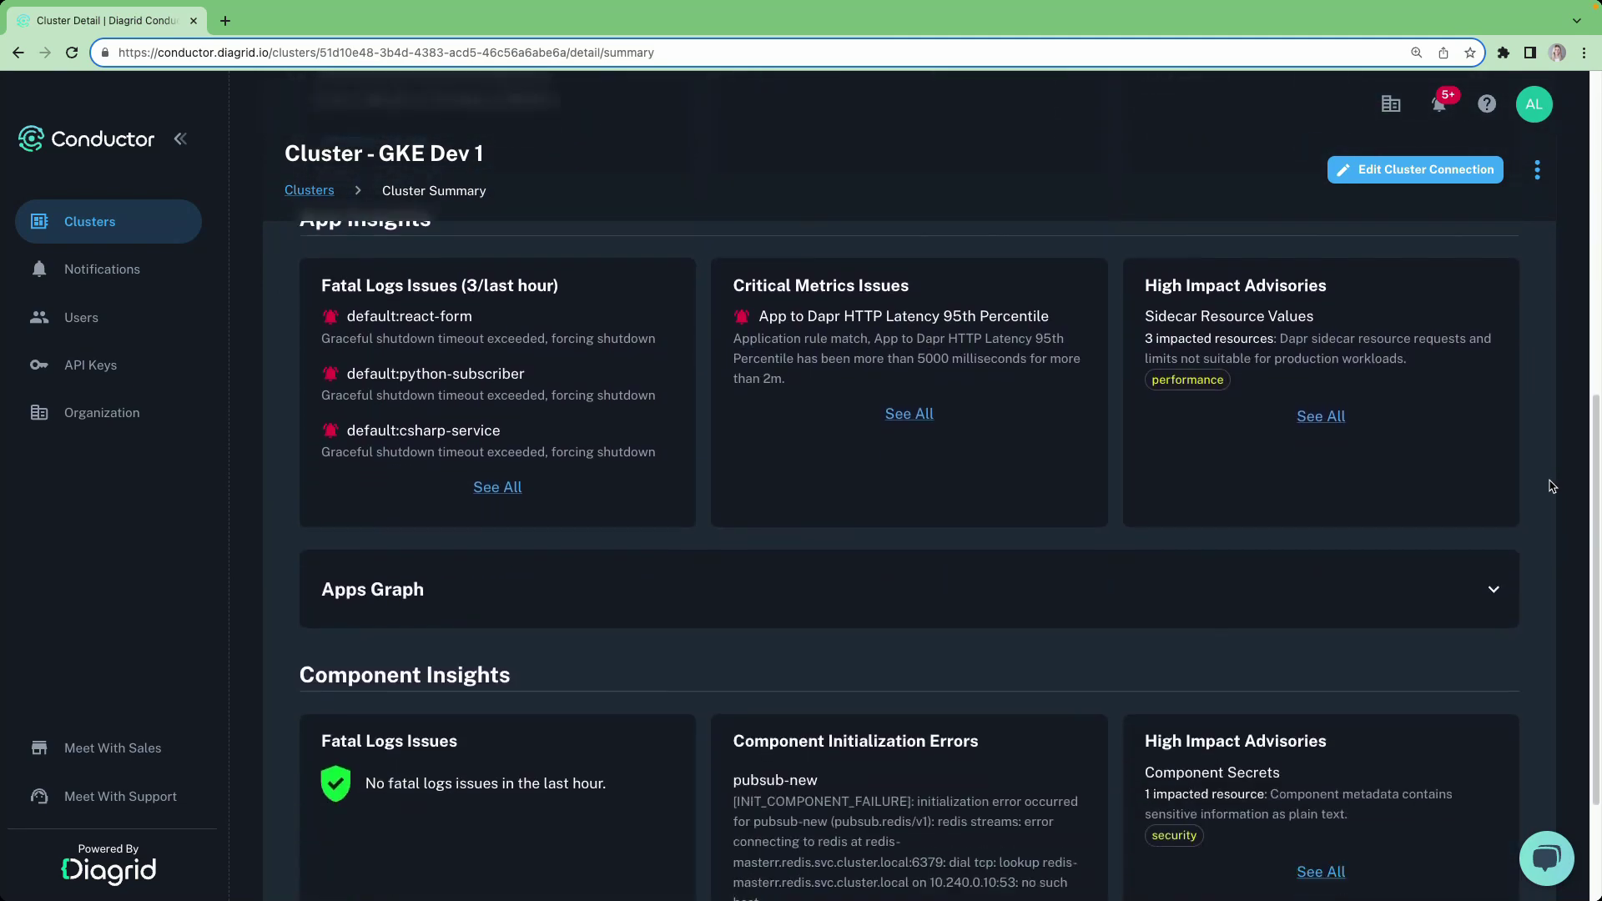
{"action": "scroll", "coordinate": [1552, 487], "scroll_direction": "up", "scroll_amount": 10}
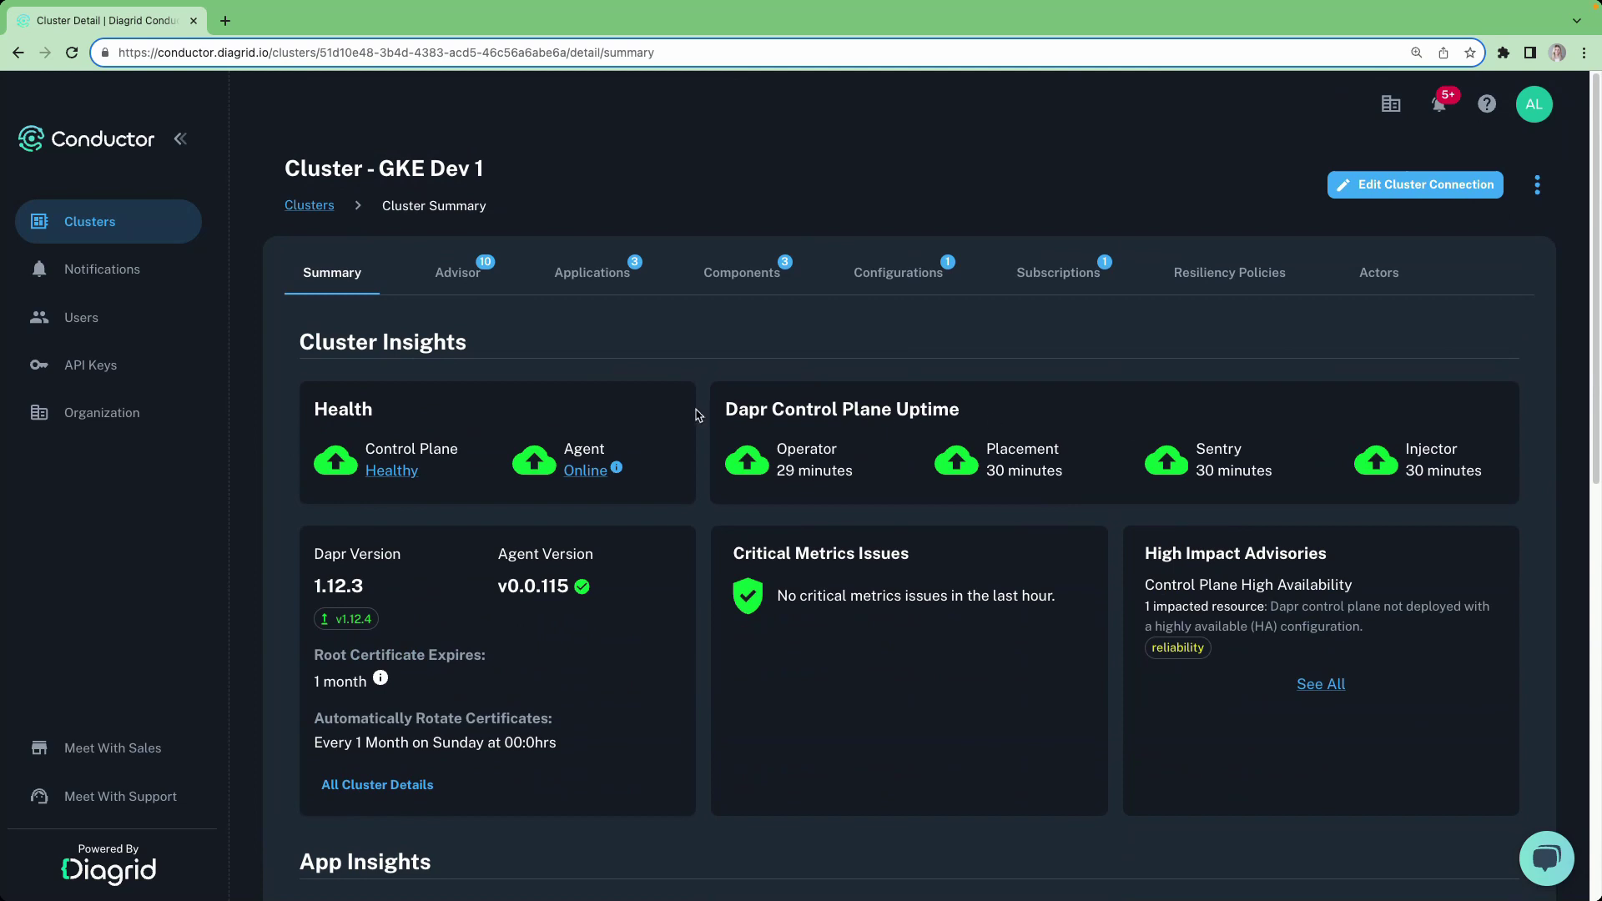
Examine the Dapr control plane health of GKE Dev 1, including its services and CPU and memory metrics, and return to the cluster summary
{"action": "left_click", "coordinate": [388, 472]}
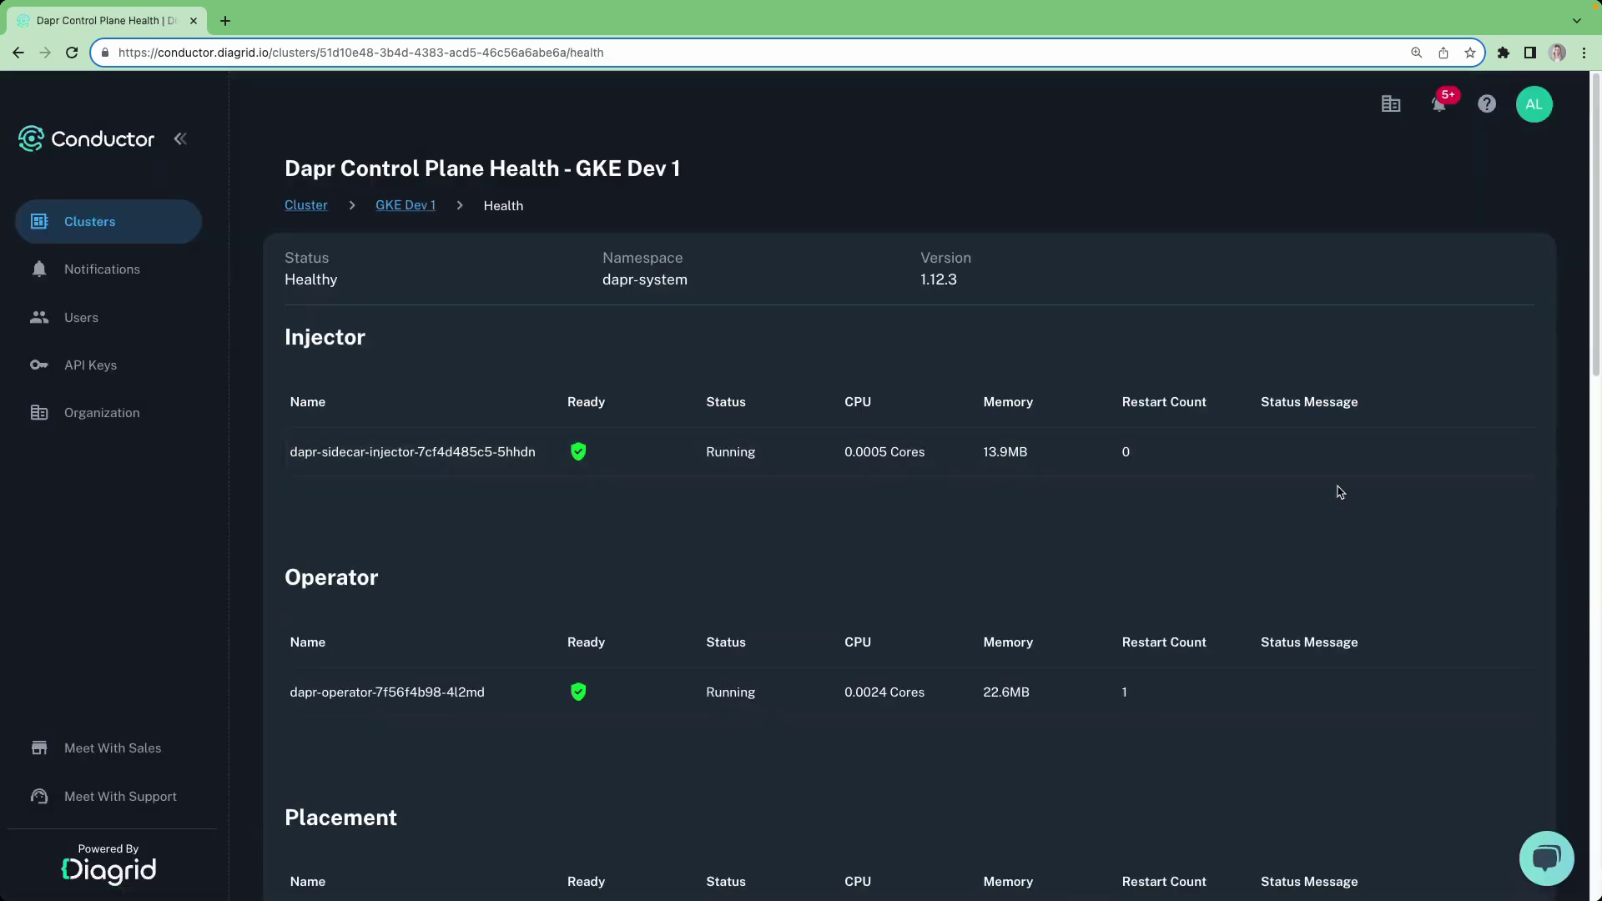
{"action": "scroll", "coordinate": [1417, 498], "scroll_direction": "down", "scroll_amount": 8}
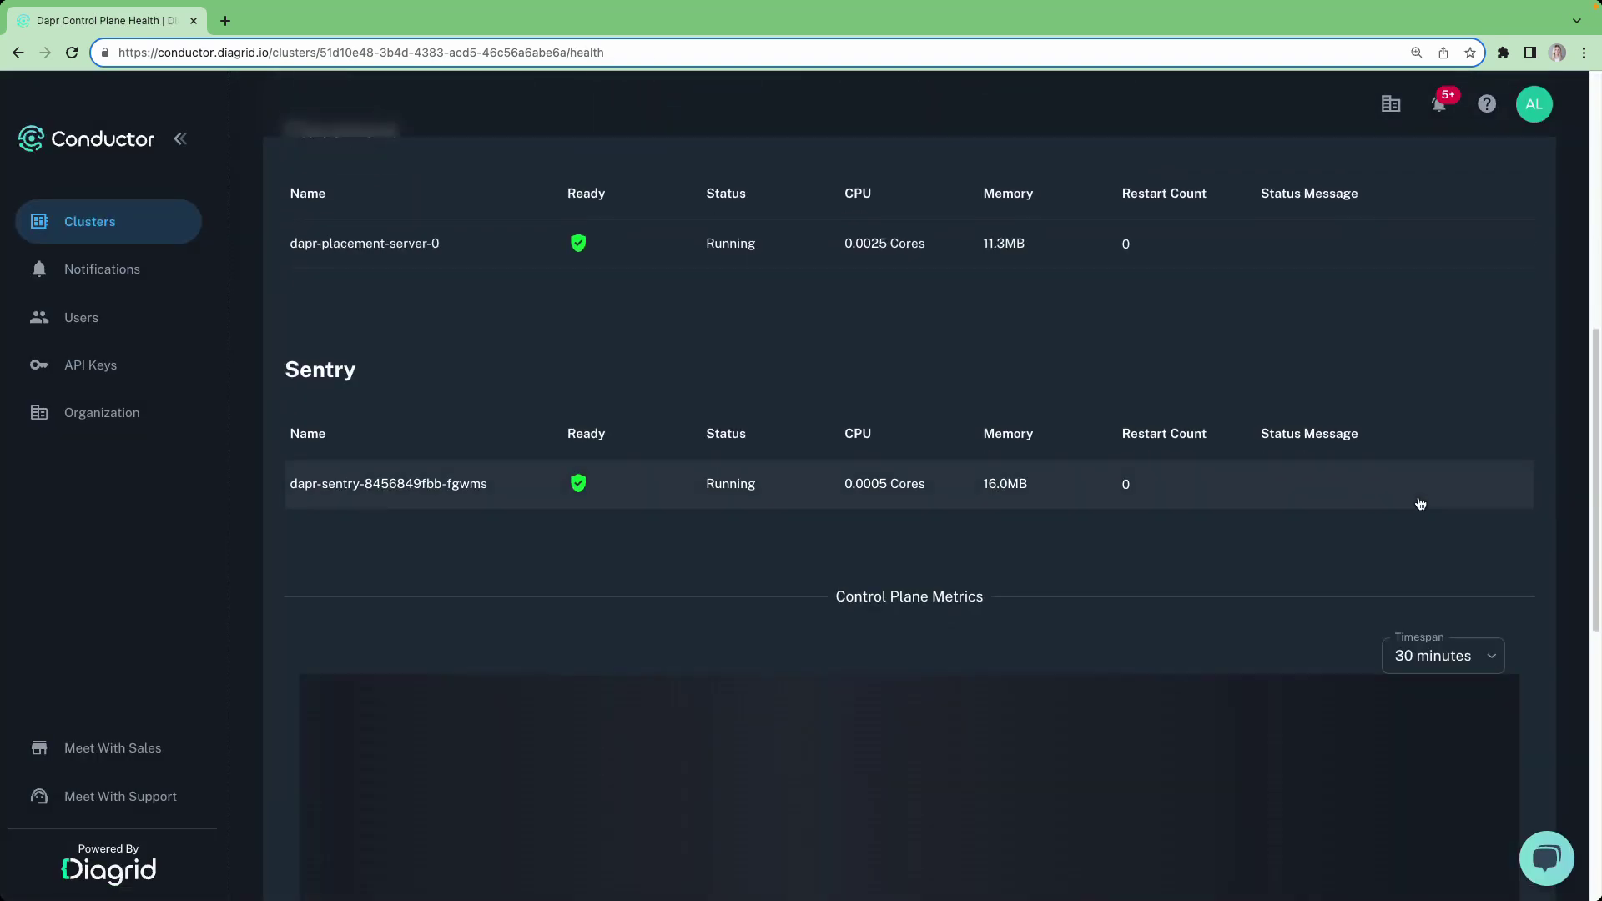
{"action": "scroll", "coordinate": [1421, 503], "scroll_direction": "down", "scroll_amount": 4}
{"action": "mouse_move", "coordinate": [1484, 504]}
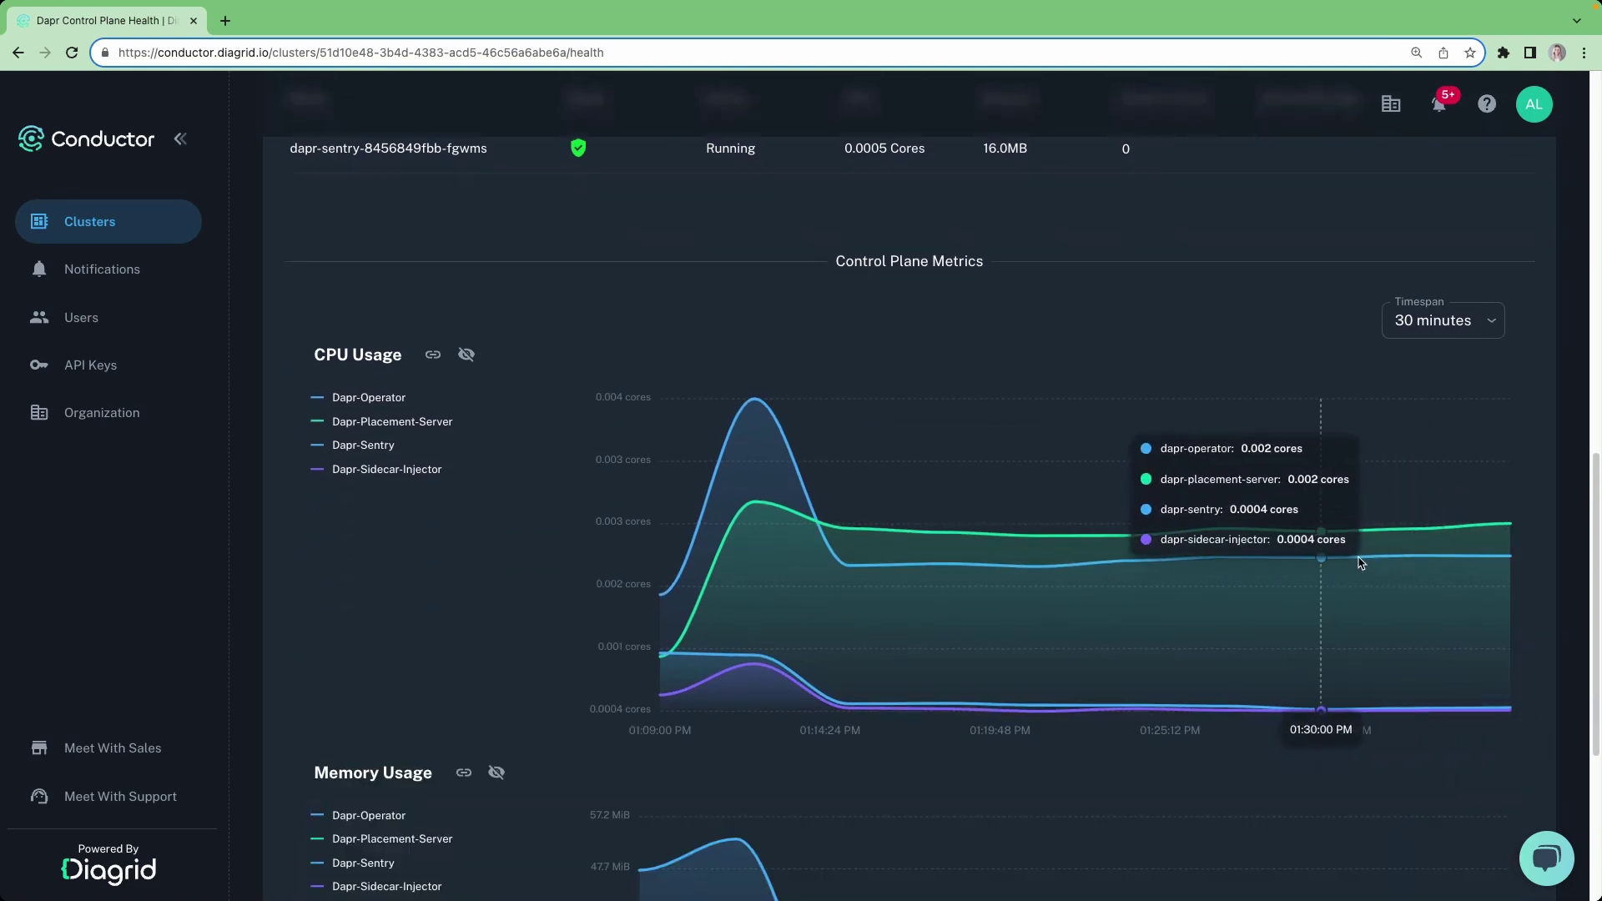
{"action": "scroll", "coordinate": [1361, 563], "scroll_direction": "down", "scroll_amount": 1}
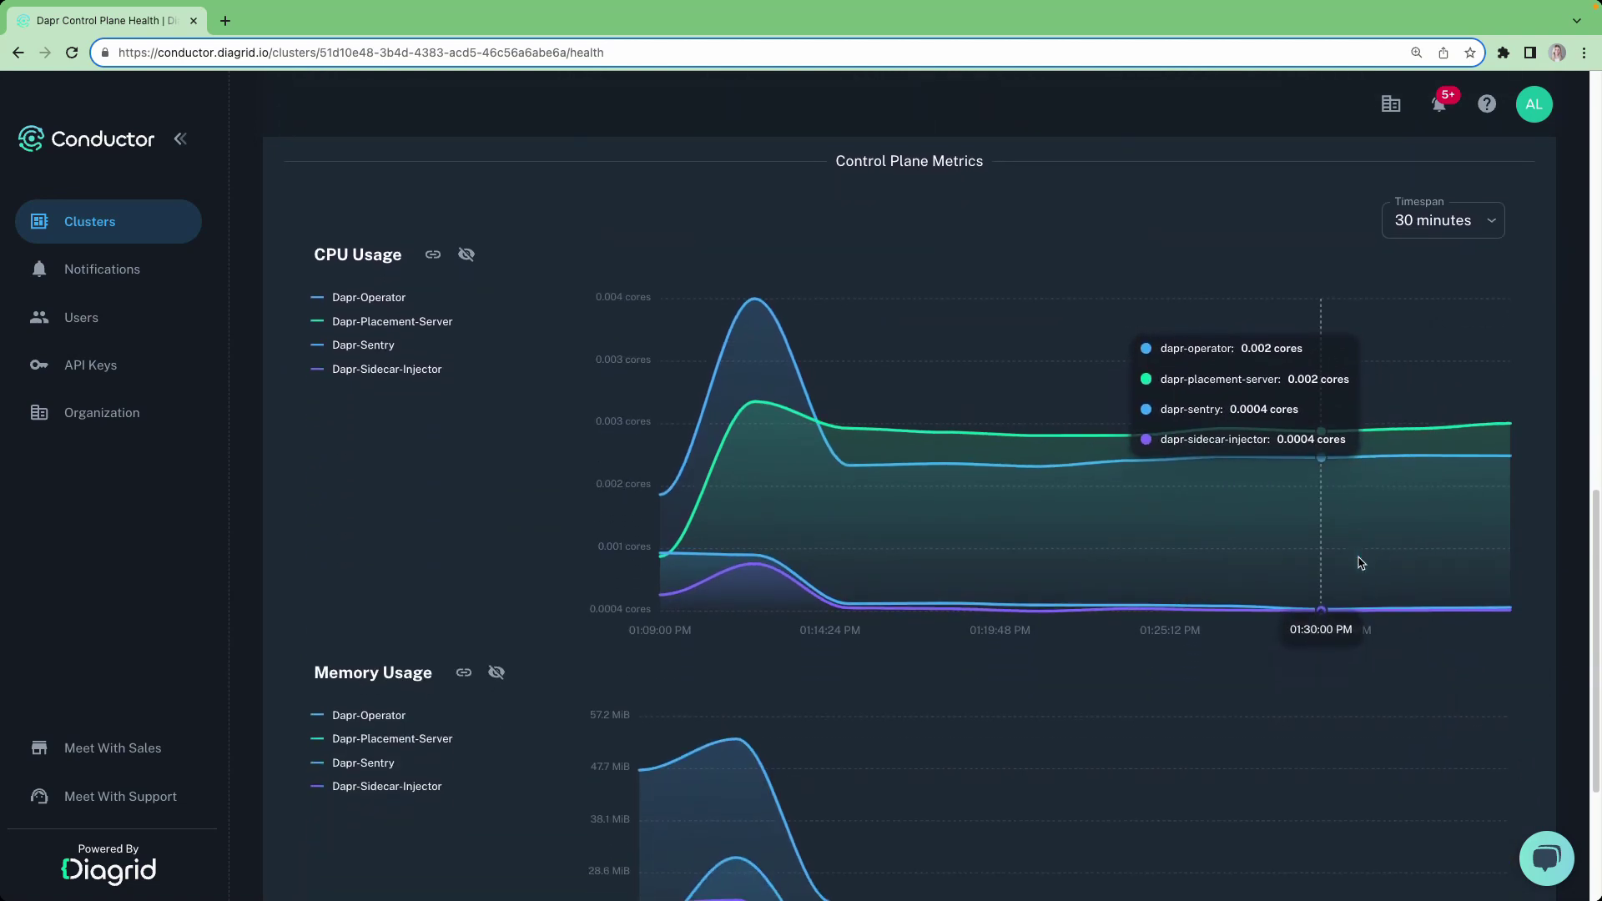
{"action": "scroll", "coordinate": [1552, 519], "scroll_direction": "up", "scroll_amount": 10}
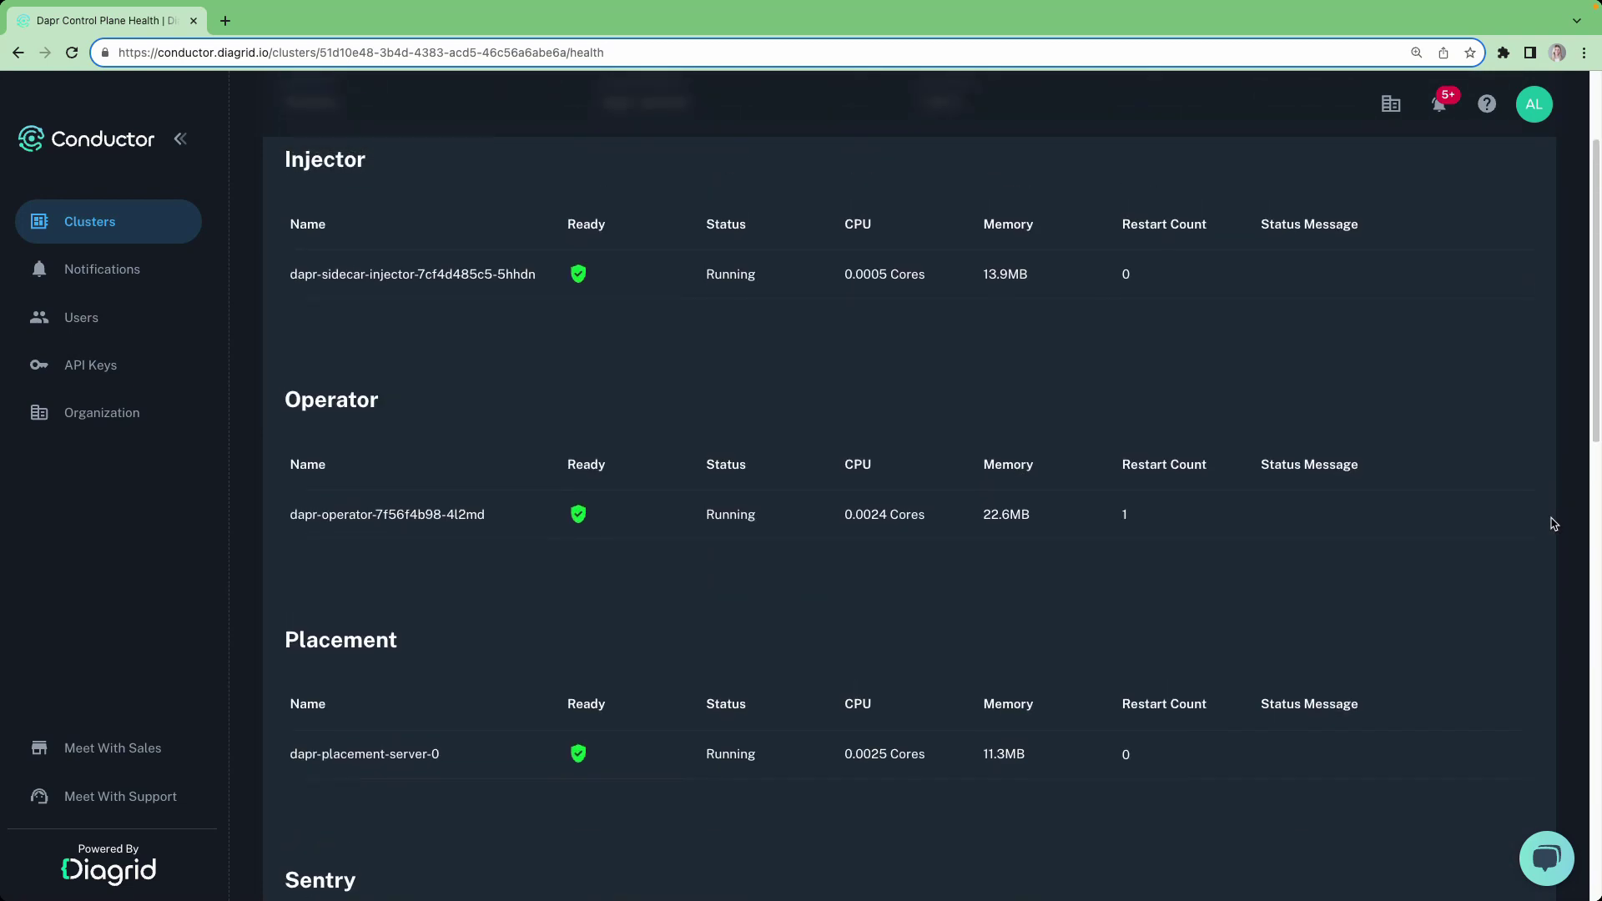
{"action": "scroll", "coordinate": [1554, 523], "scroll_direction": "up", "scroll_amount": 2}
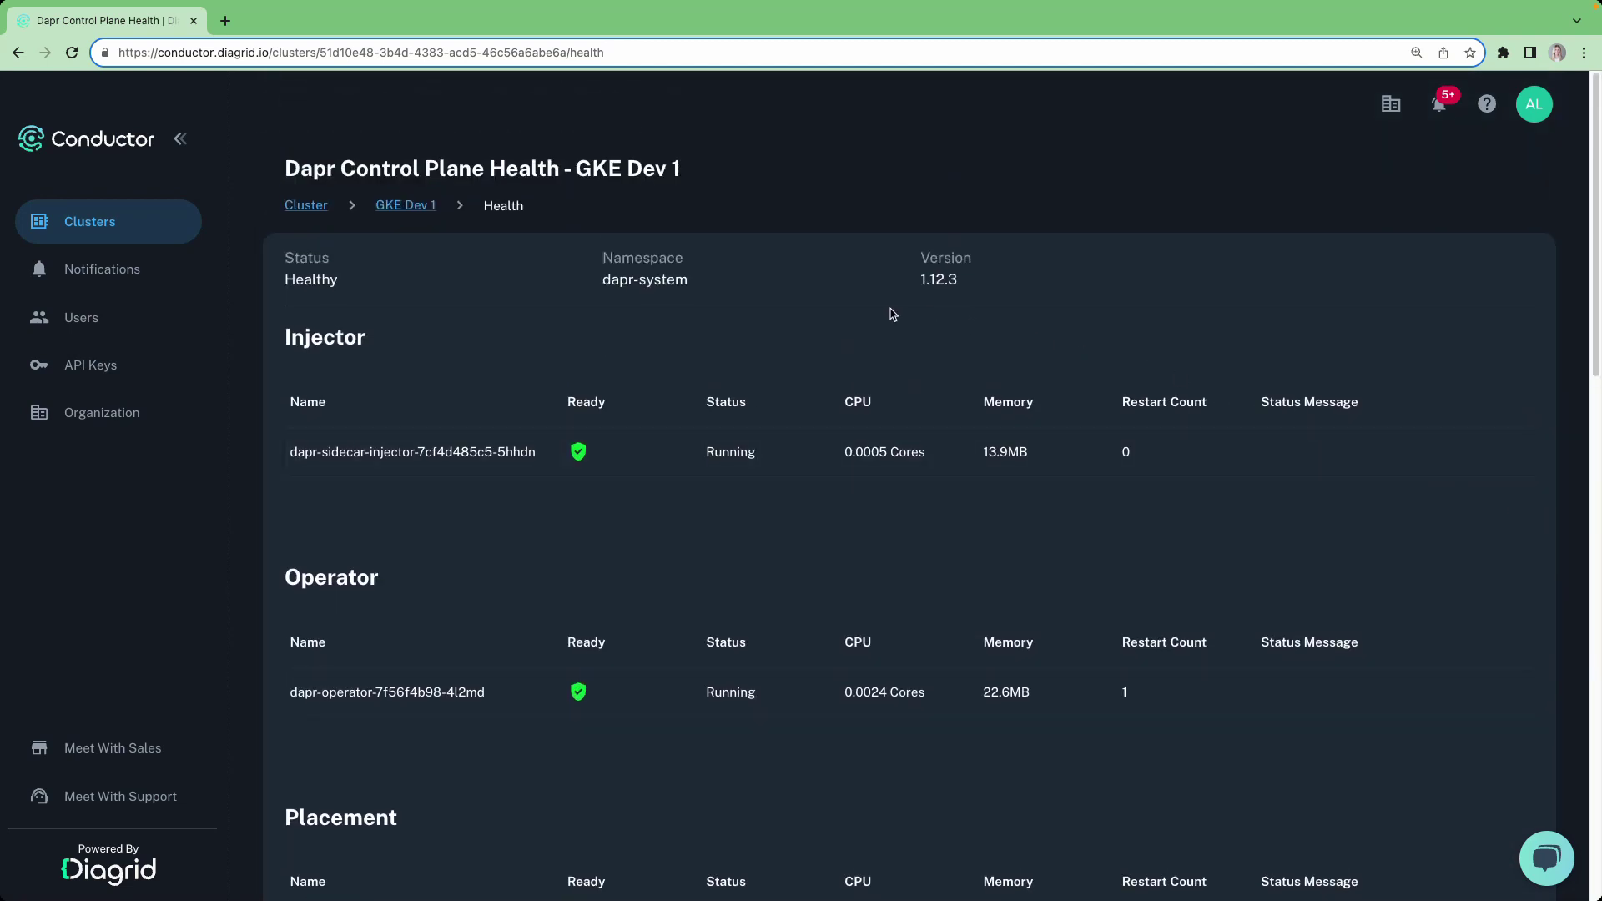
{"action": "left_click", "coordinate": [406, 206]}
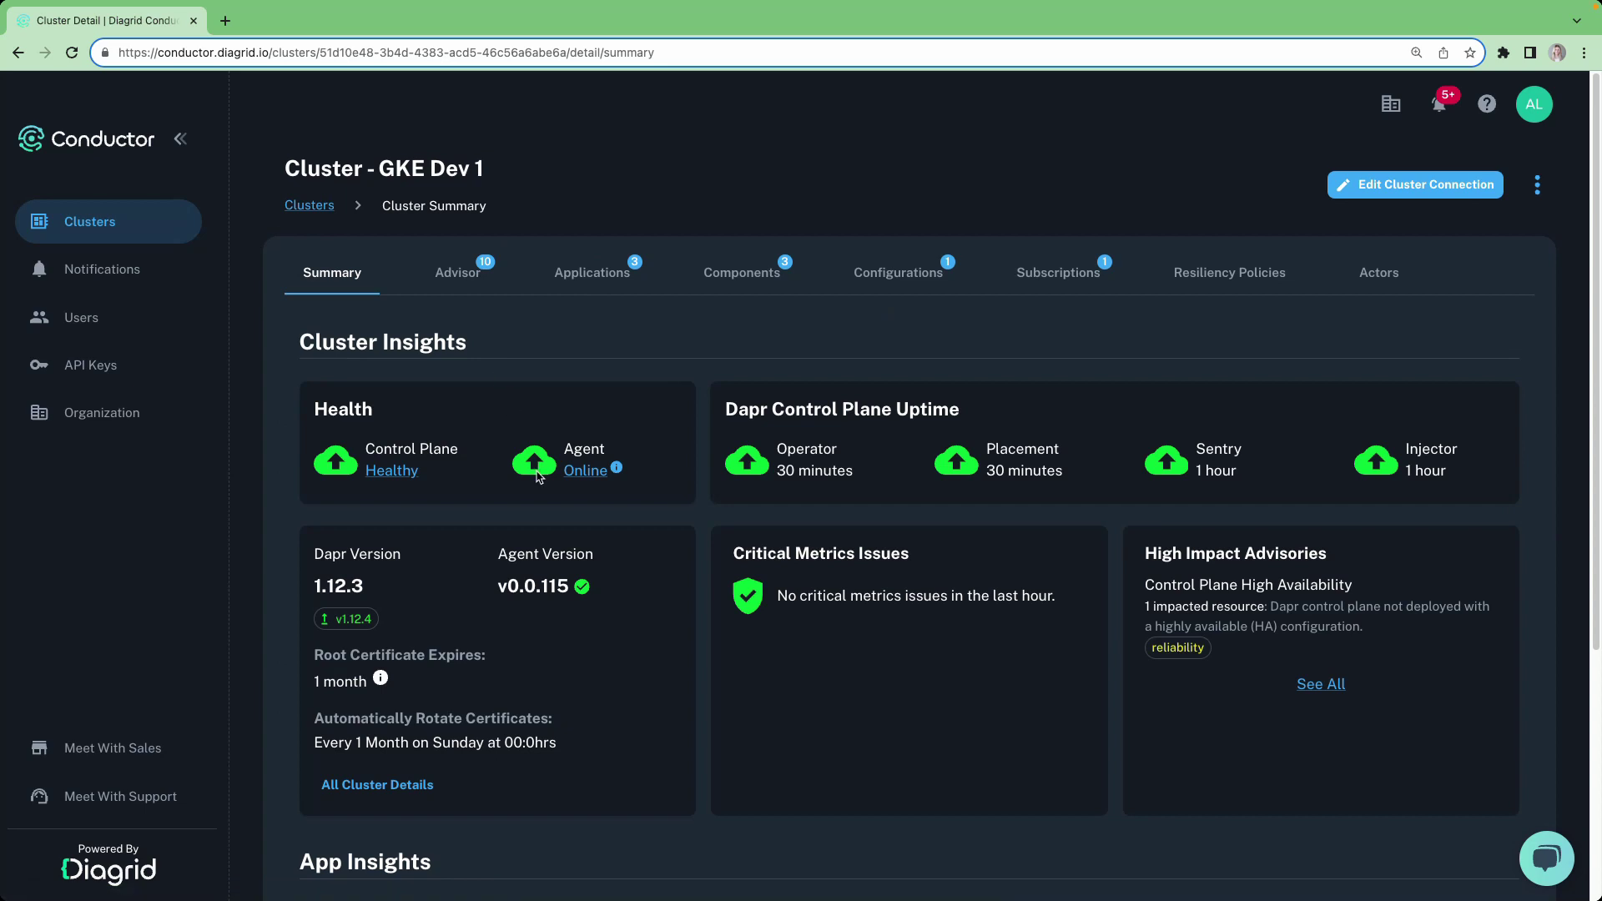
Review the full cluster details of GKE Dev 1 and the reliability recommendation for control plane high availability
{"action": "left_click", "coordinate": [404, 802]}
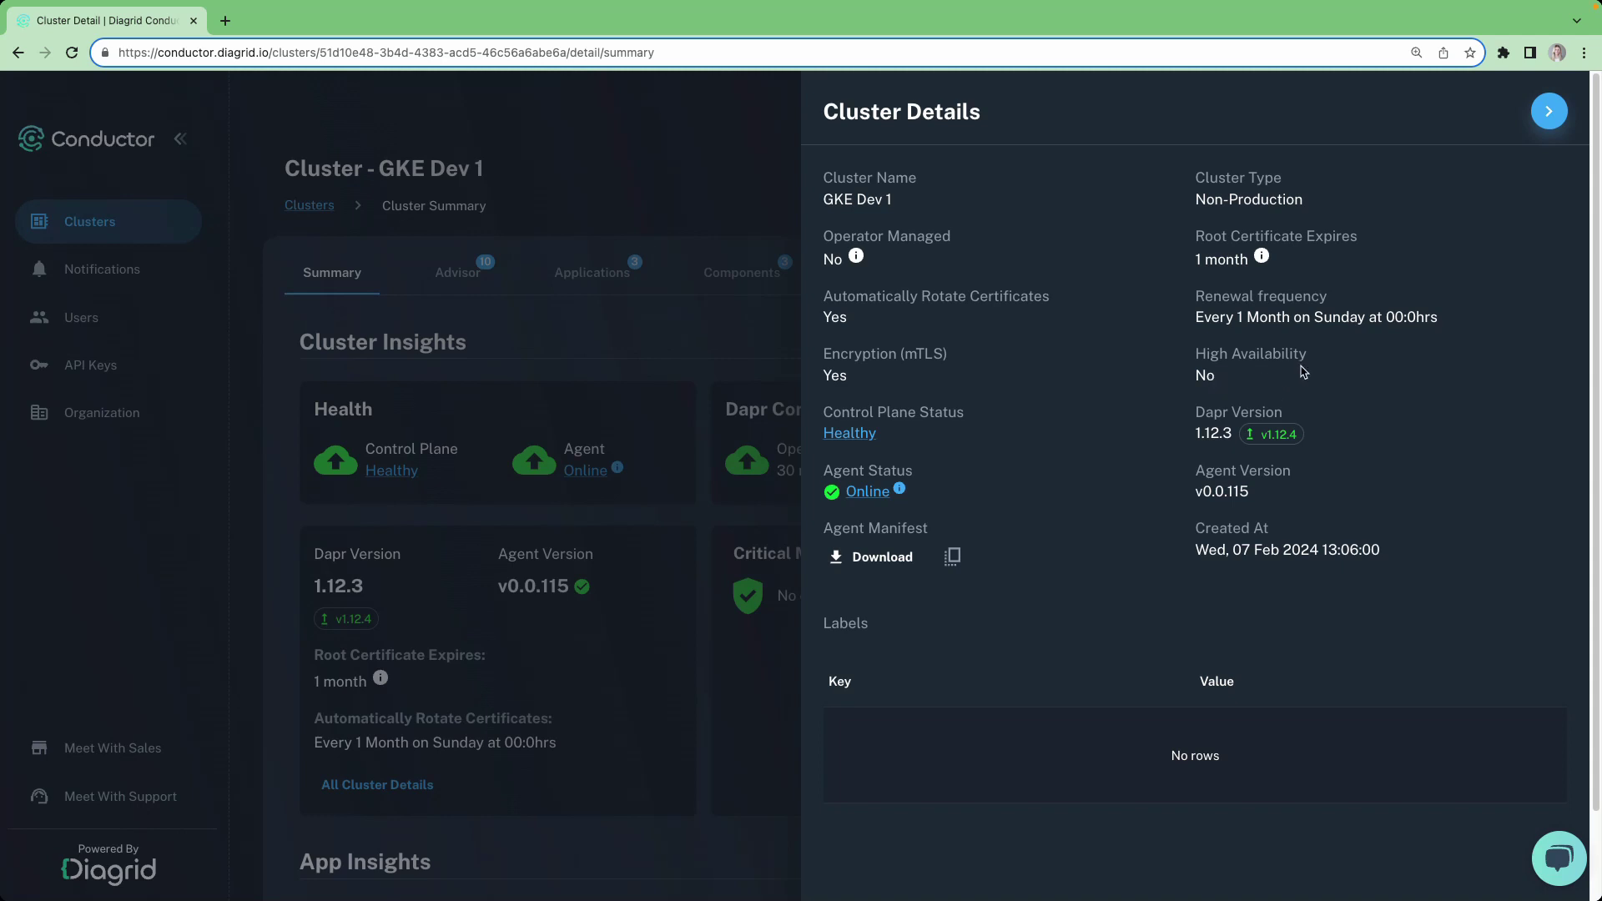
{"action": "left_click", "coordinate": [1549, 112]}
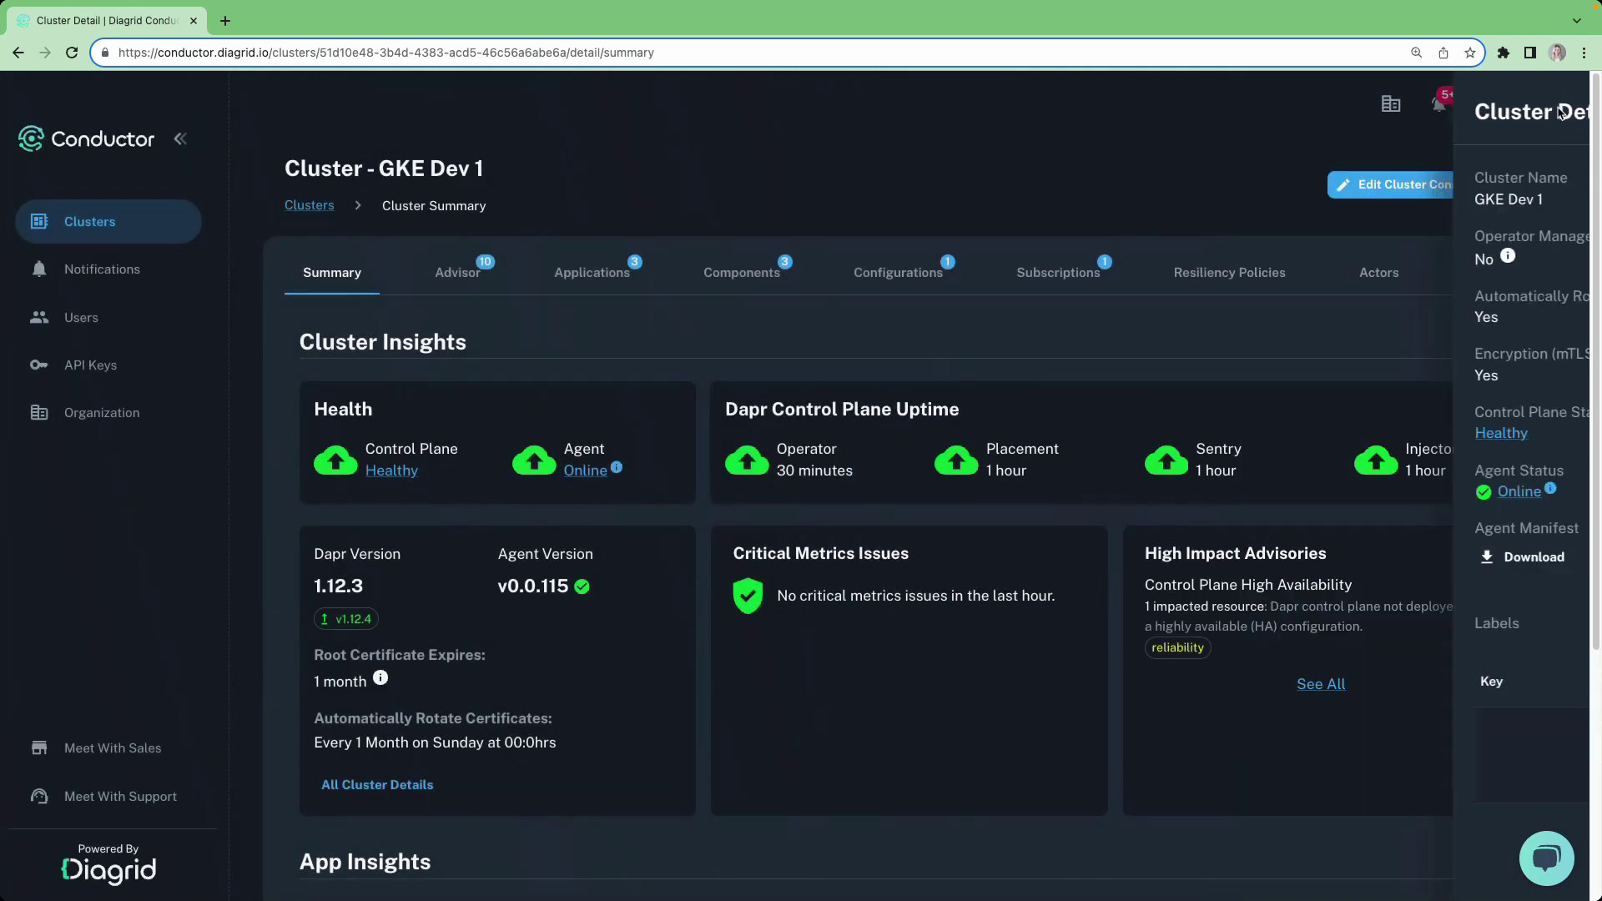
{"action": "scroll", "coordinate": [1557, 511], "scroll_direction": "down", "scroll_amount": 1}
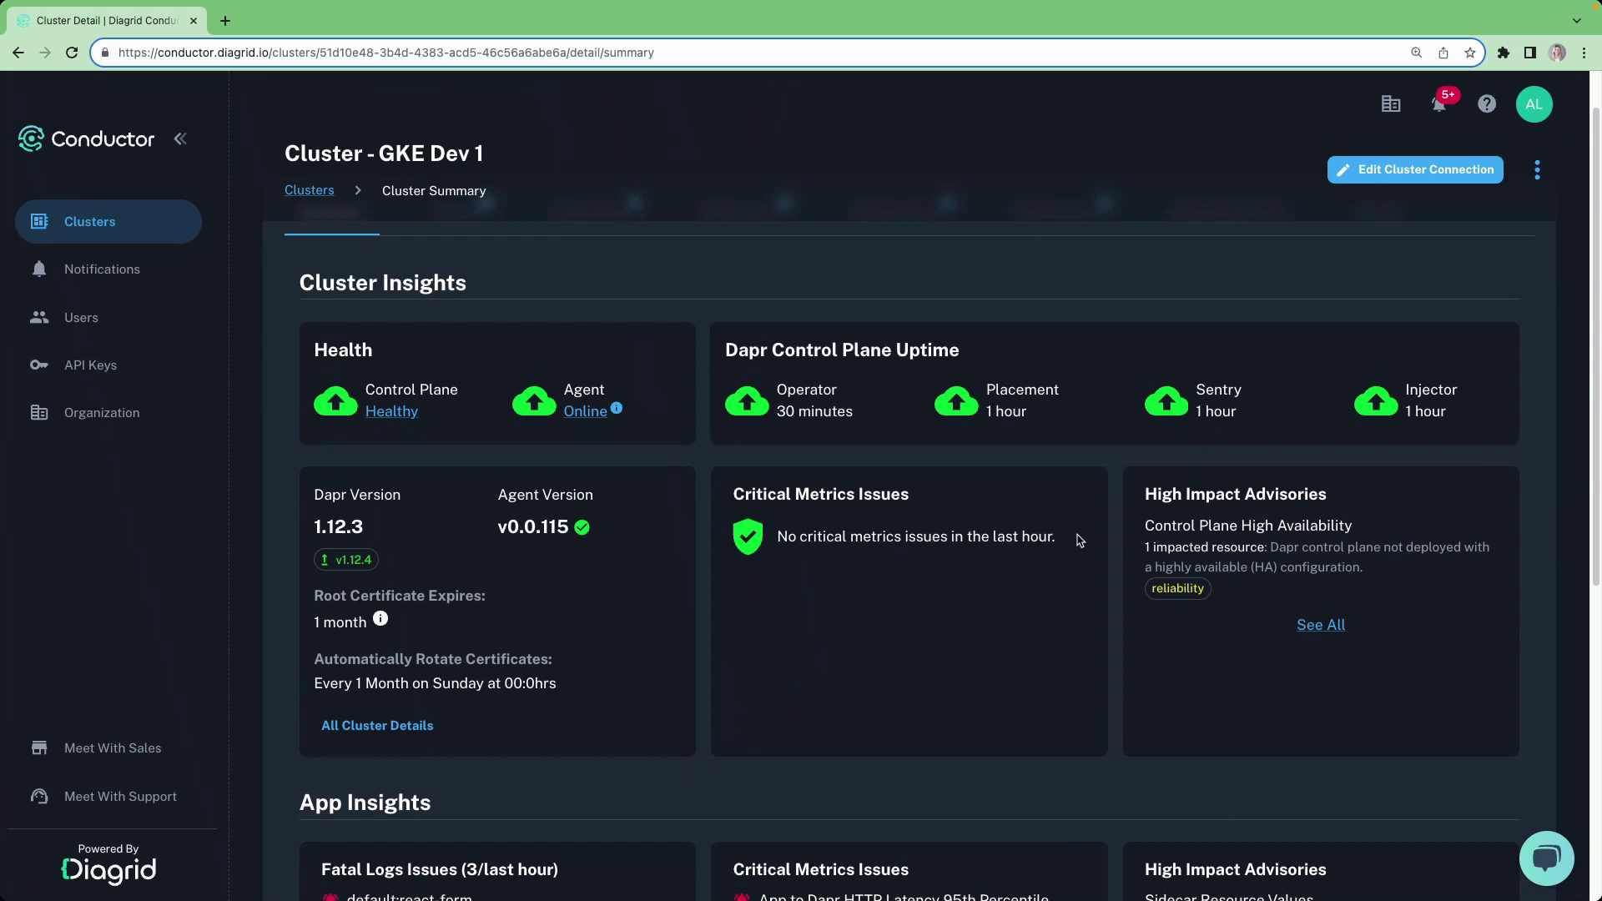
{"action": "left_click", "coordinate": [1383, 550]}
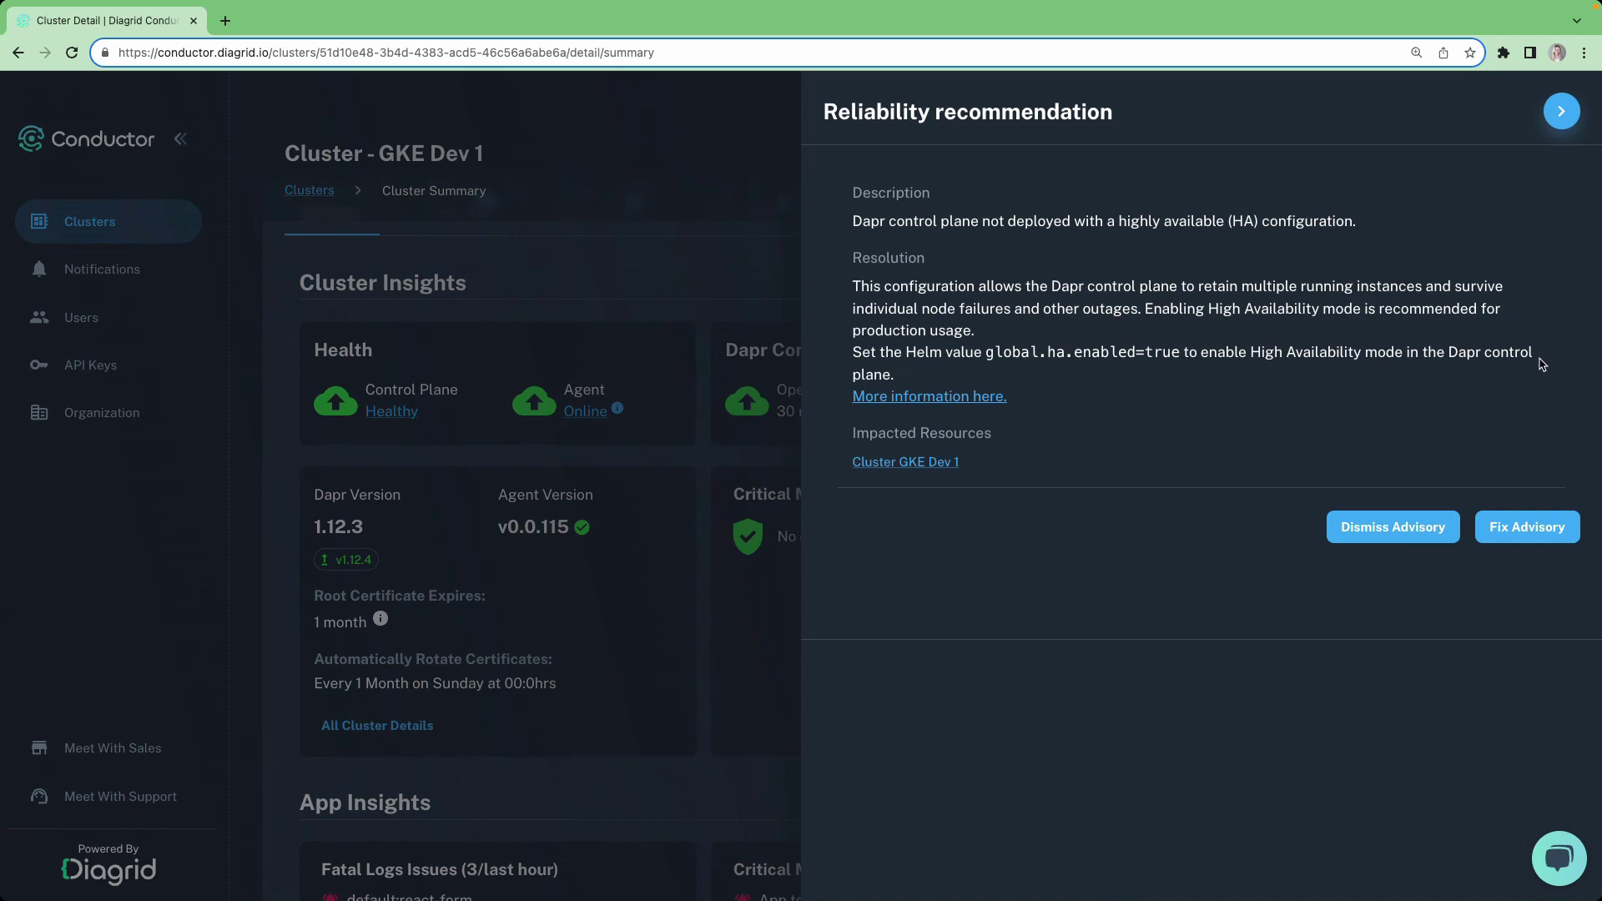
{"action": "left_click", "coordinate": [1561, 111]}
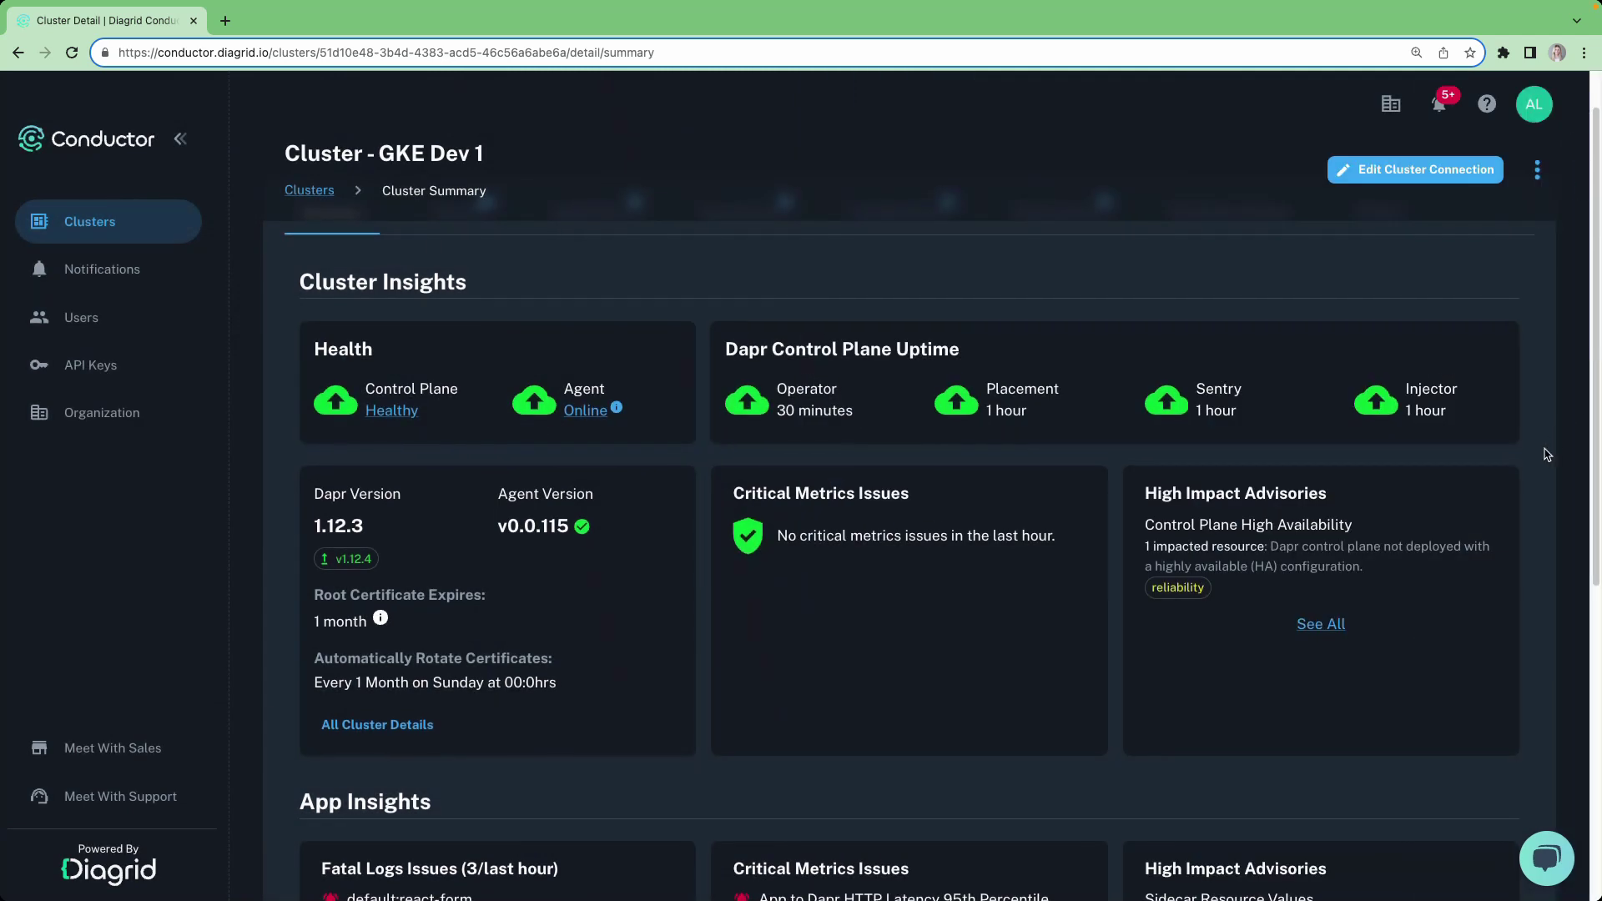
Read the details of the default:react-form fatal log issue under App Insights and close them
{"action": "scroll", "coordinate": [1550, 442], "scroll_direction": "down", "scroll_amount": 2}
{"action": "scroll", "coordinate": [1549, 453], "scroll_direction": "down", "scroll_amount": 3}
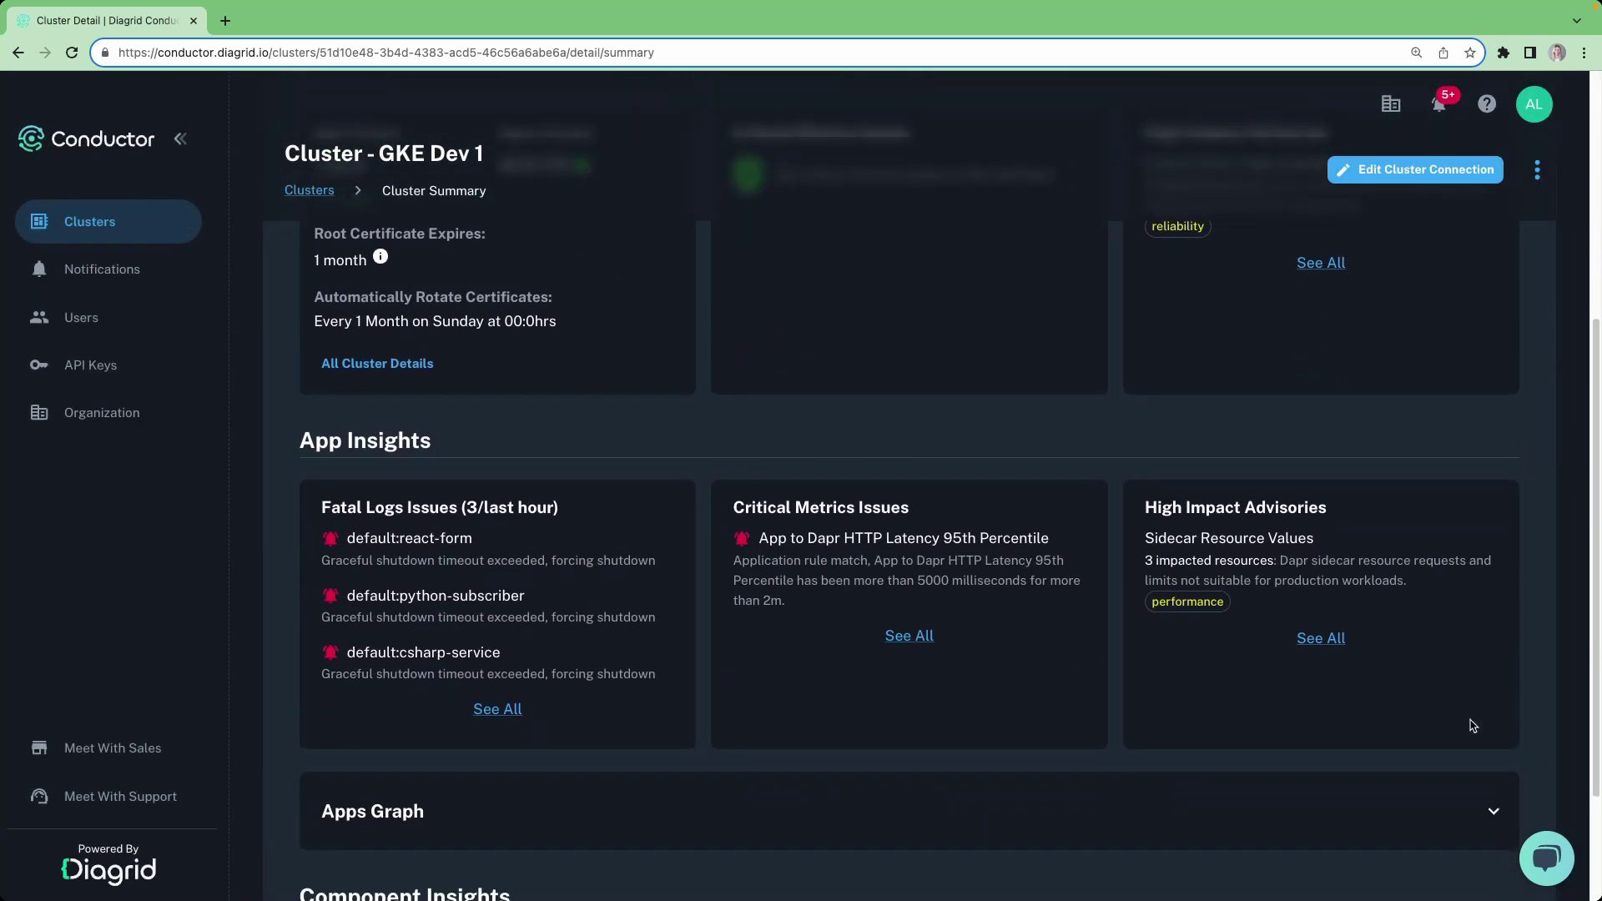
{"action": "left_click", "coordinate": [573, 558]}
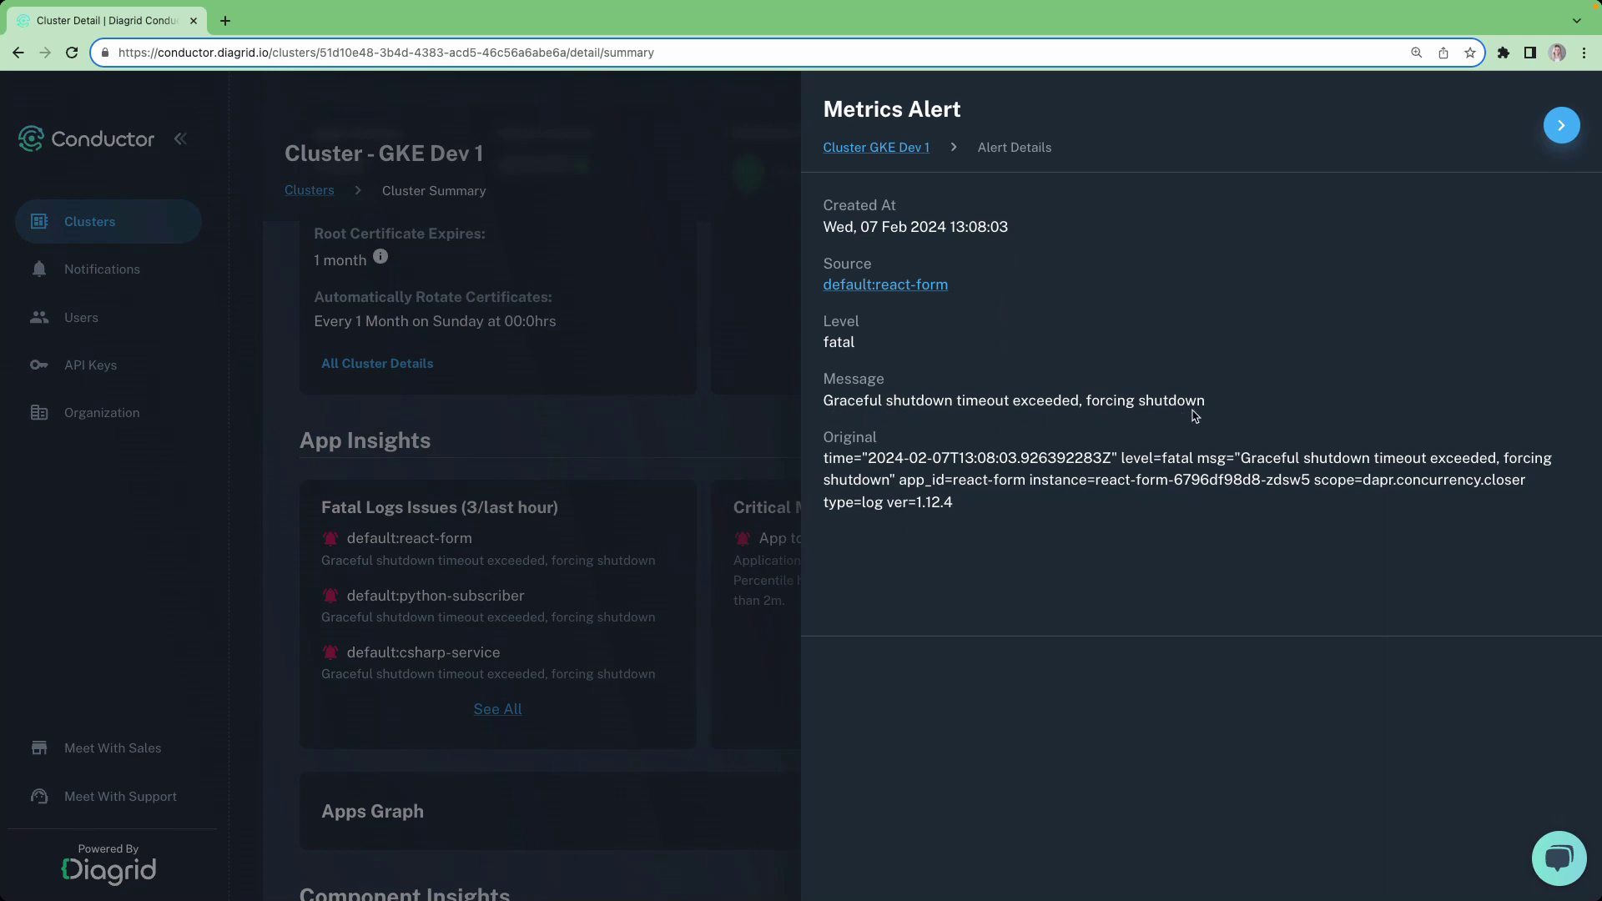
{"action": "left_click", "coordinate": [1561, 125]}
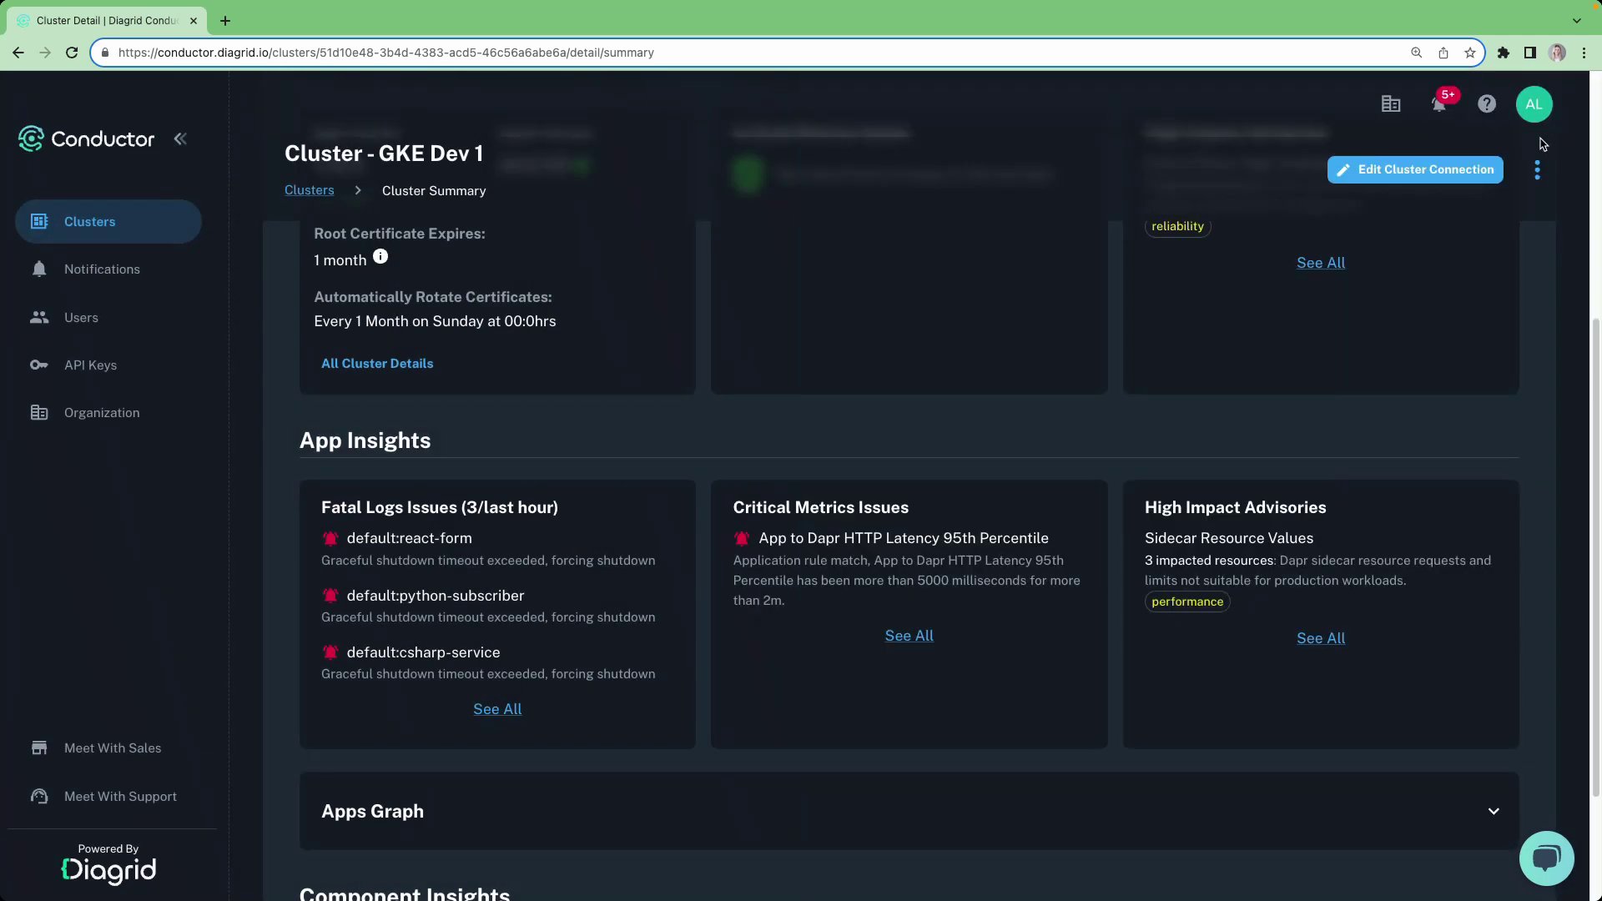
Read the App to Dapr HTTP Latency 95th Percentile metrics alert, including its message, and close it
{"action": "left_click", "coordinate": [865, 560]}
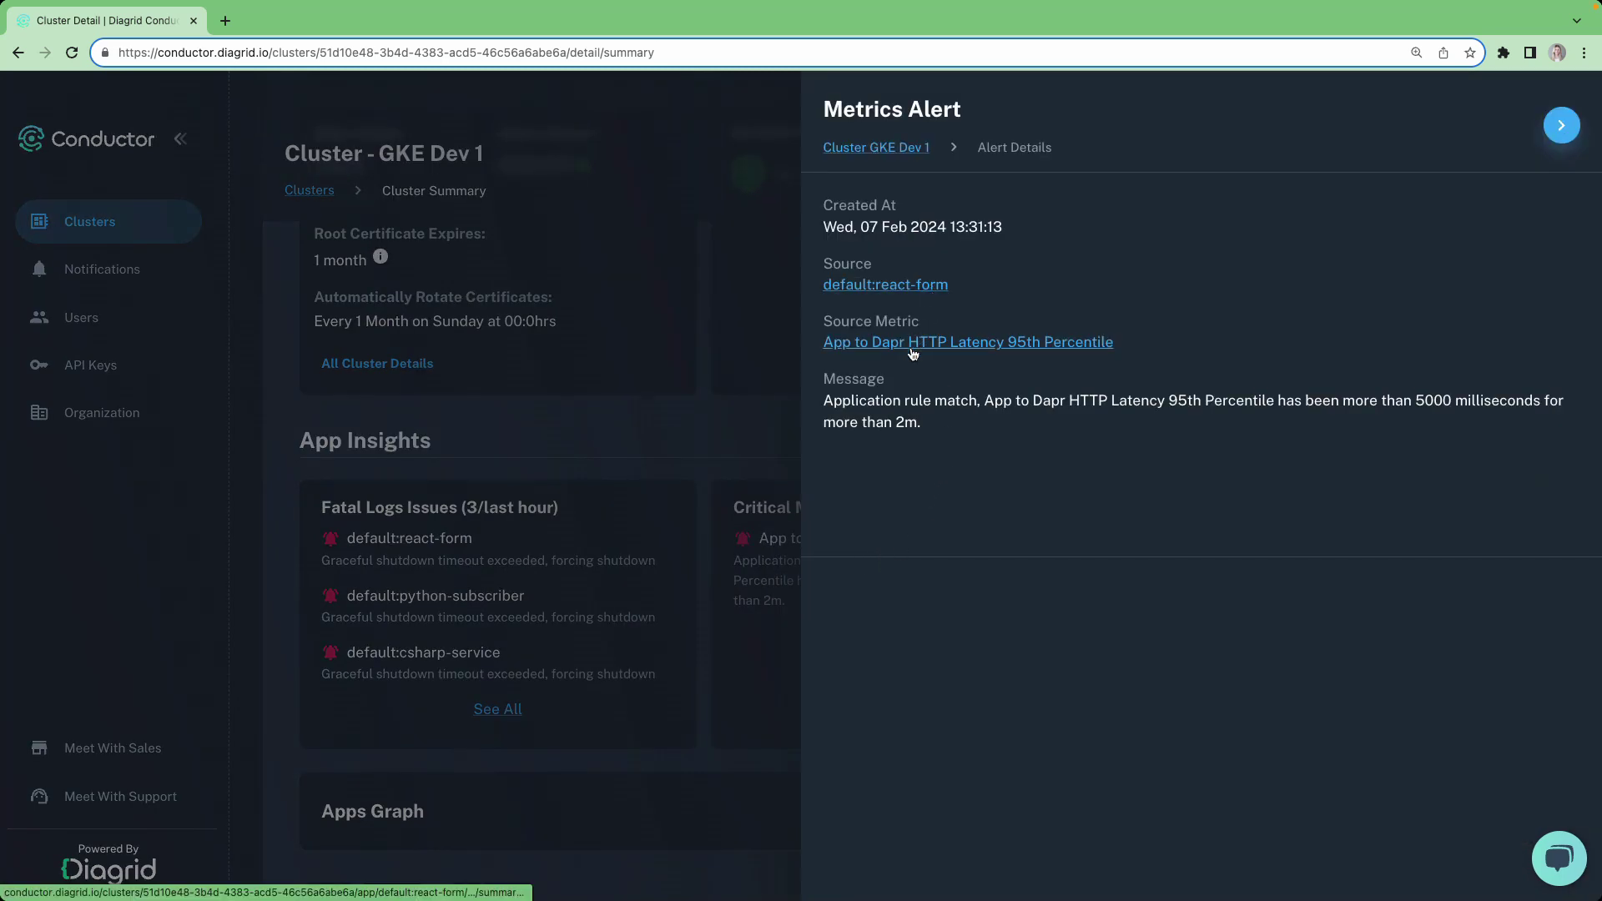
{"action": "left_click_drag", "start_coordinate": [927, 422], "coordinate": [1516, 415]}
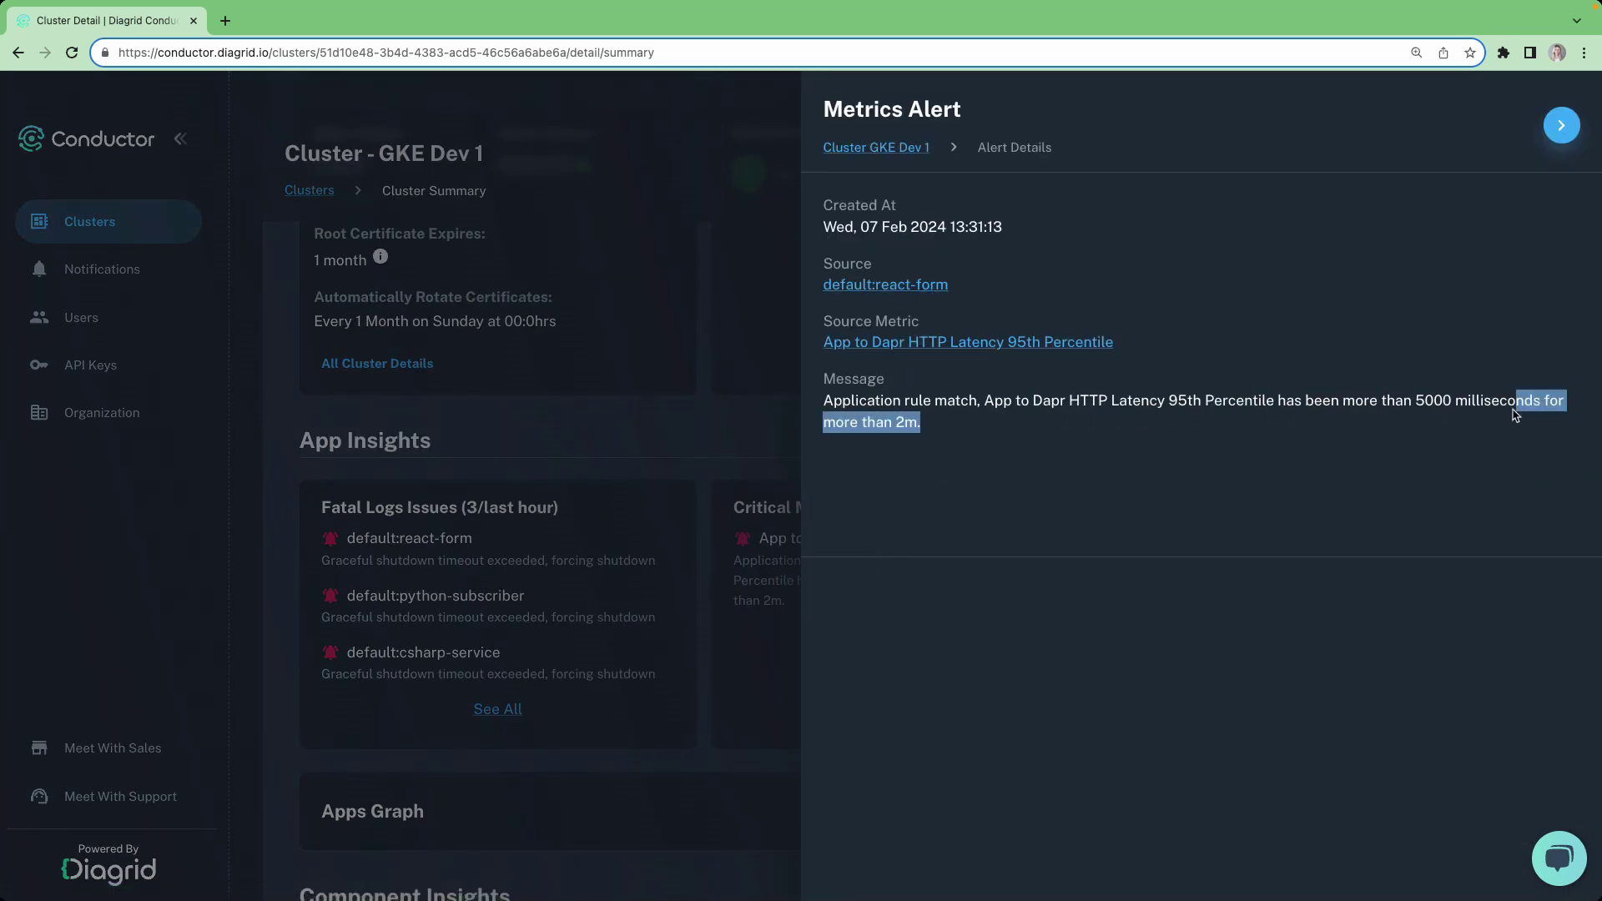
{"action": "left_click", "coordinate": [1120, 453]}
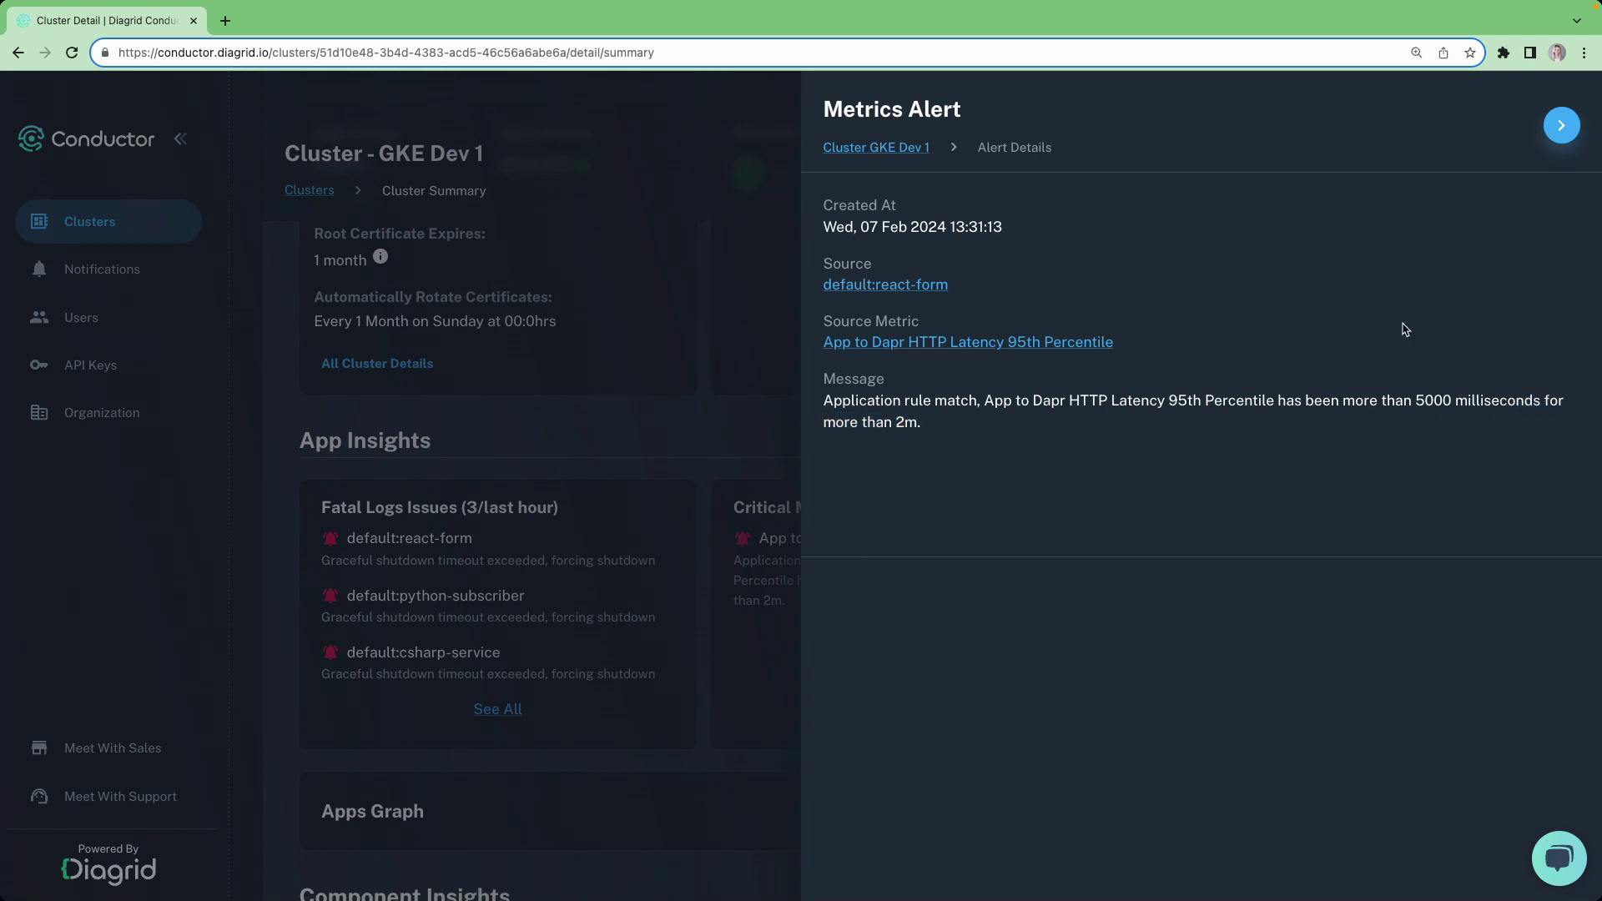
{"action": "left_click", "coordinate": [1561, 127]}
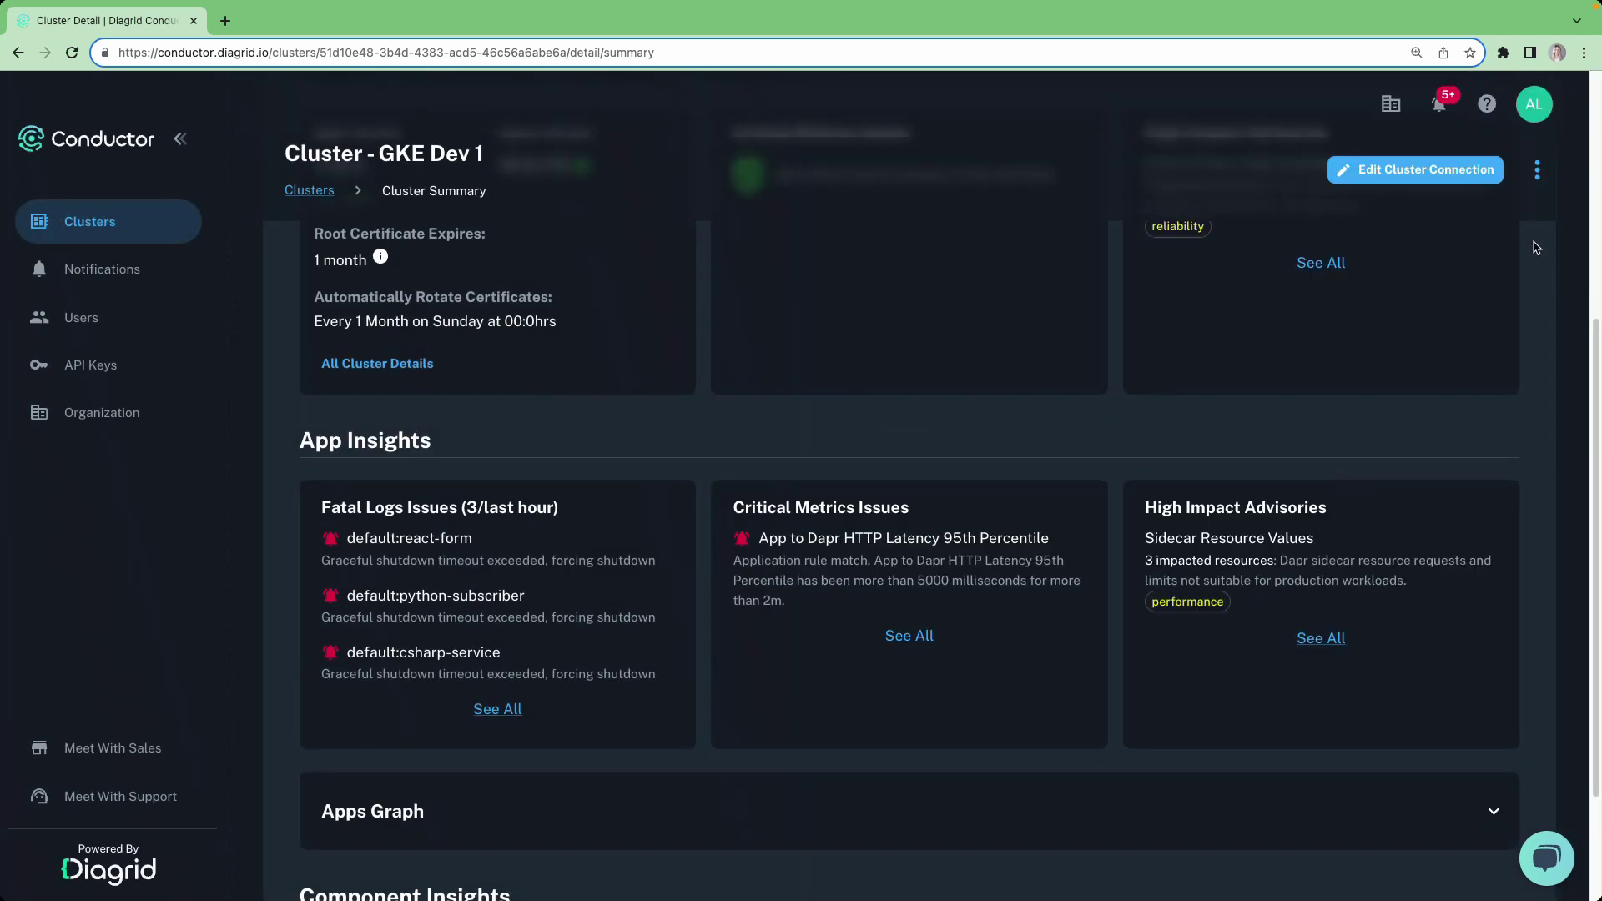
View the Grafana dashboard template download information and dismiss it without downloading
{"action": "left_click", "coordinate": [1487, 103]}
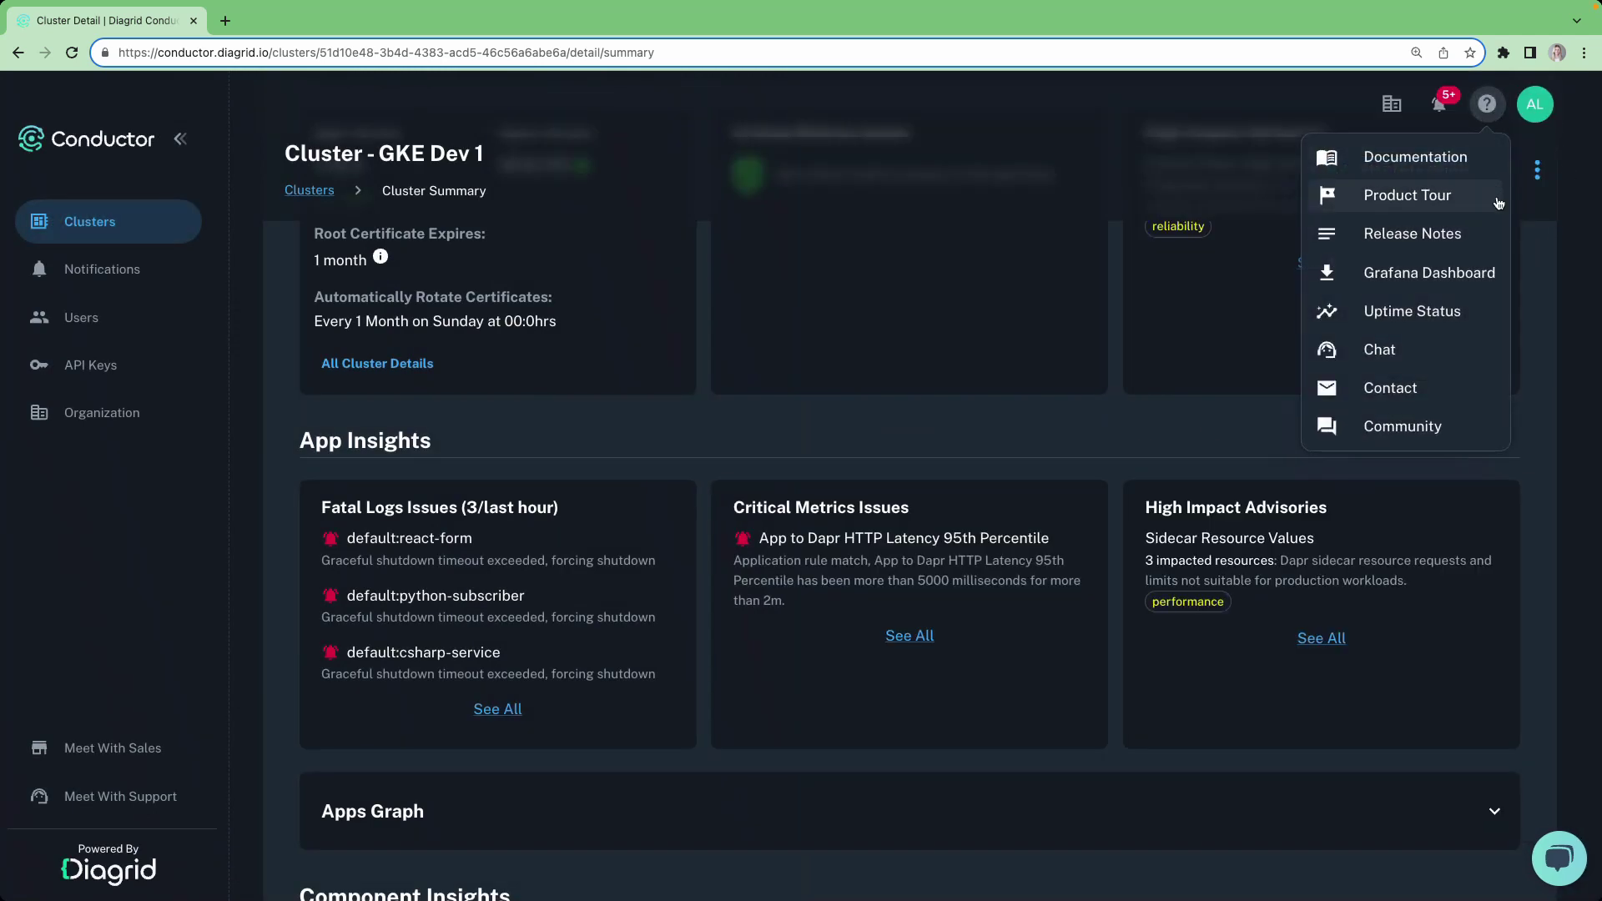
{"action": "left_click", "coordinate": [1380, 283]}
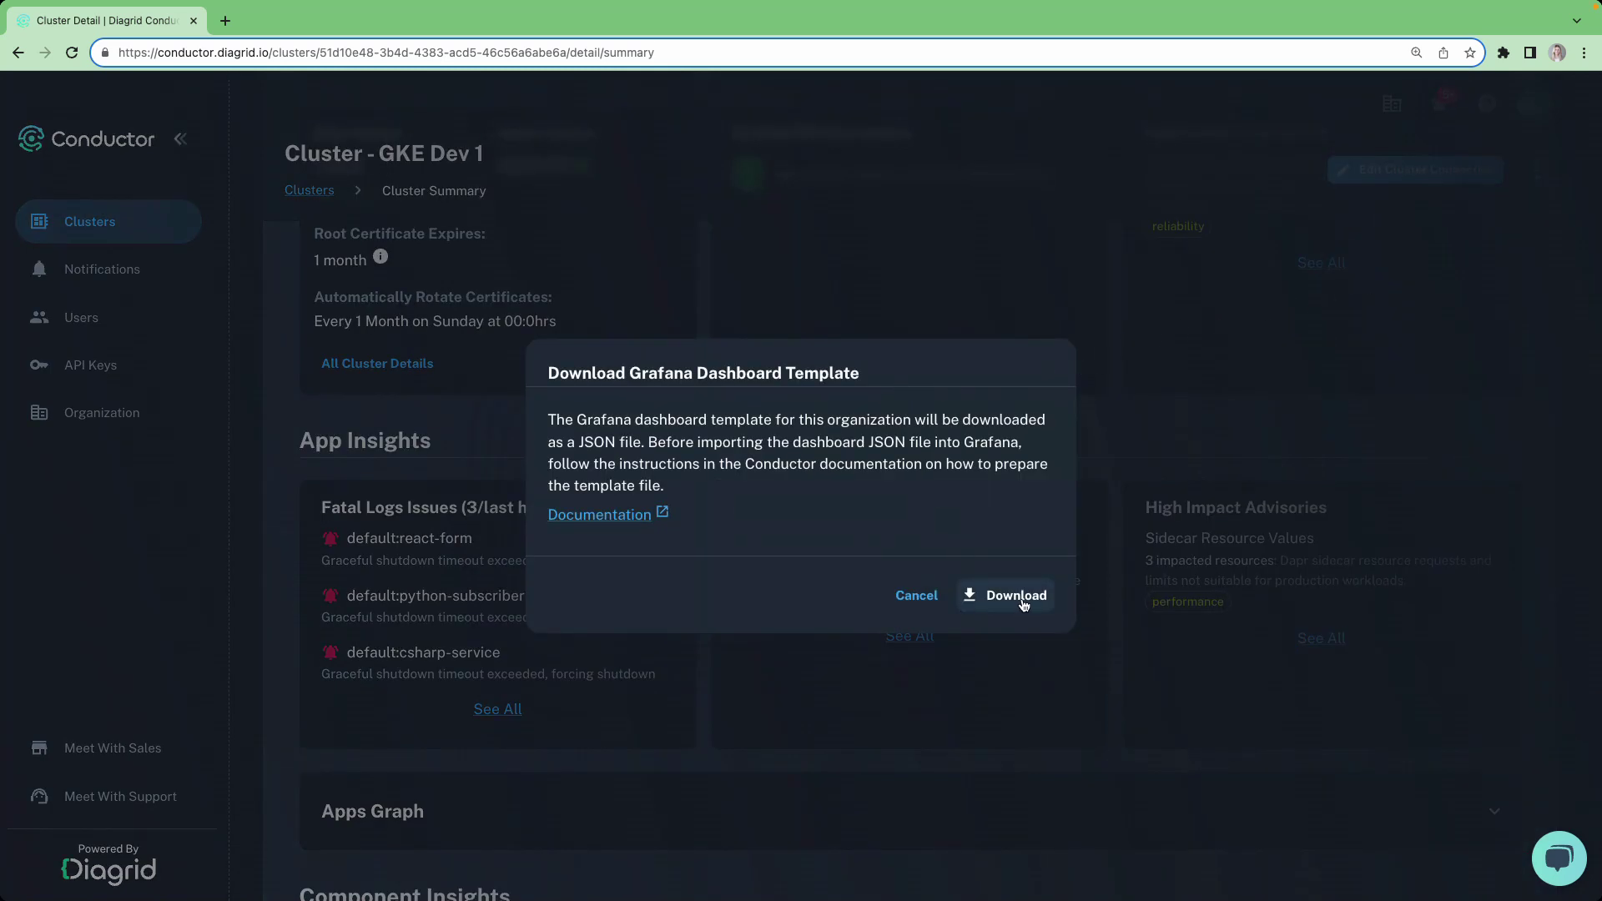
{"action": "left_click", "coordinate": [918, 597]}
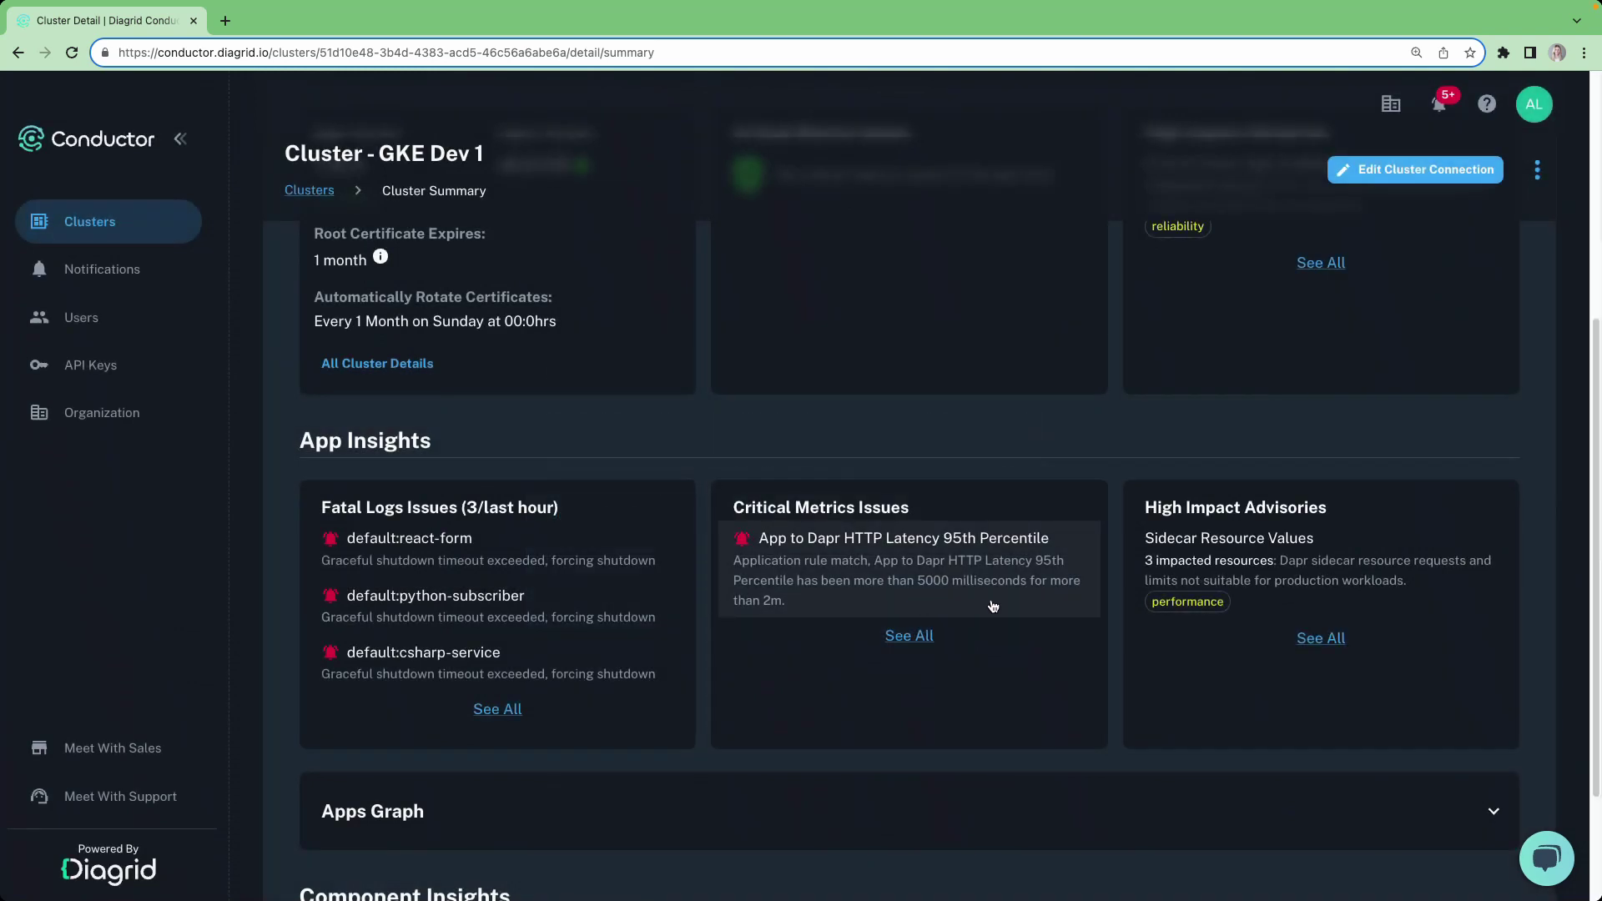
Review the Sidecar Resource Values performance recommendation, list its impacted applications, and close it
{"action": "left_click", "coordinate": [1454, 585]}
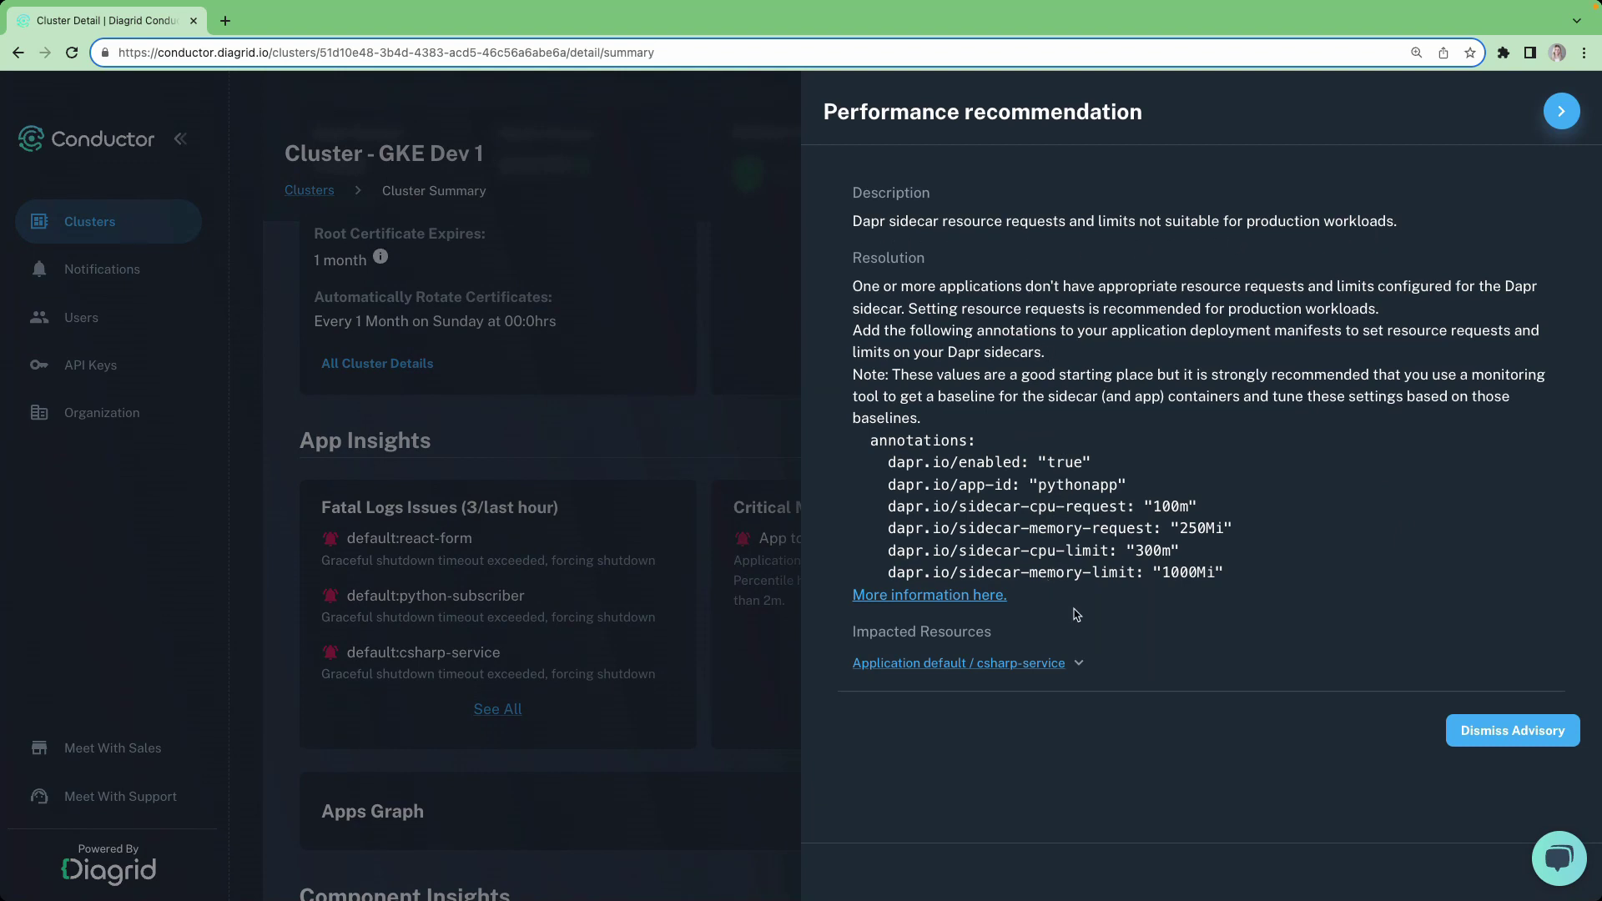
{"action": "left_click", "coordinate": [1079, 666]}
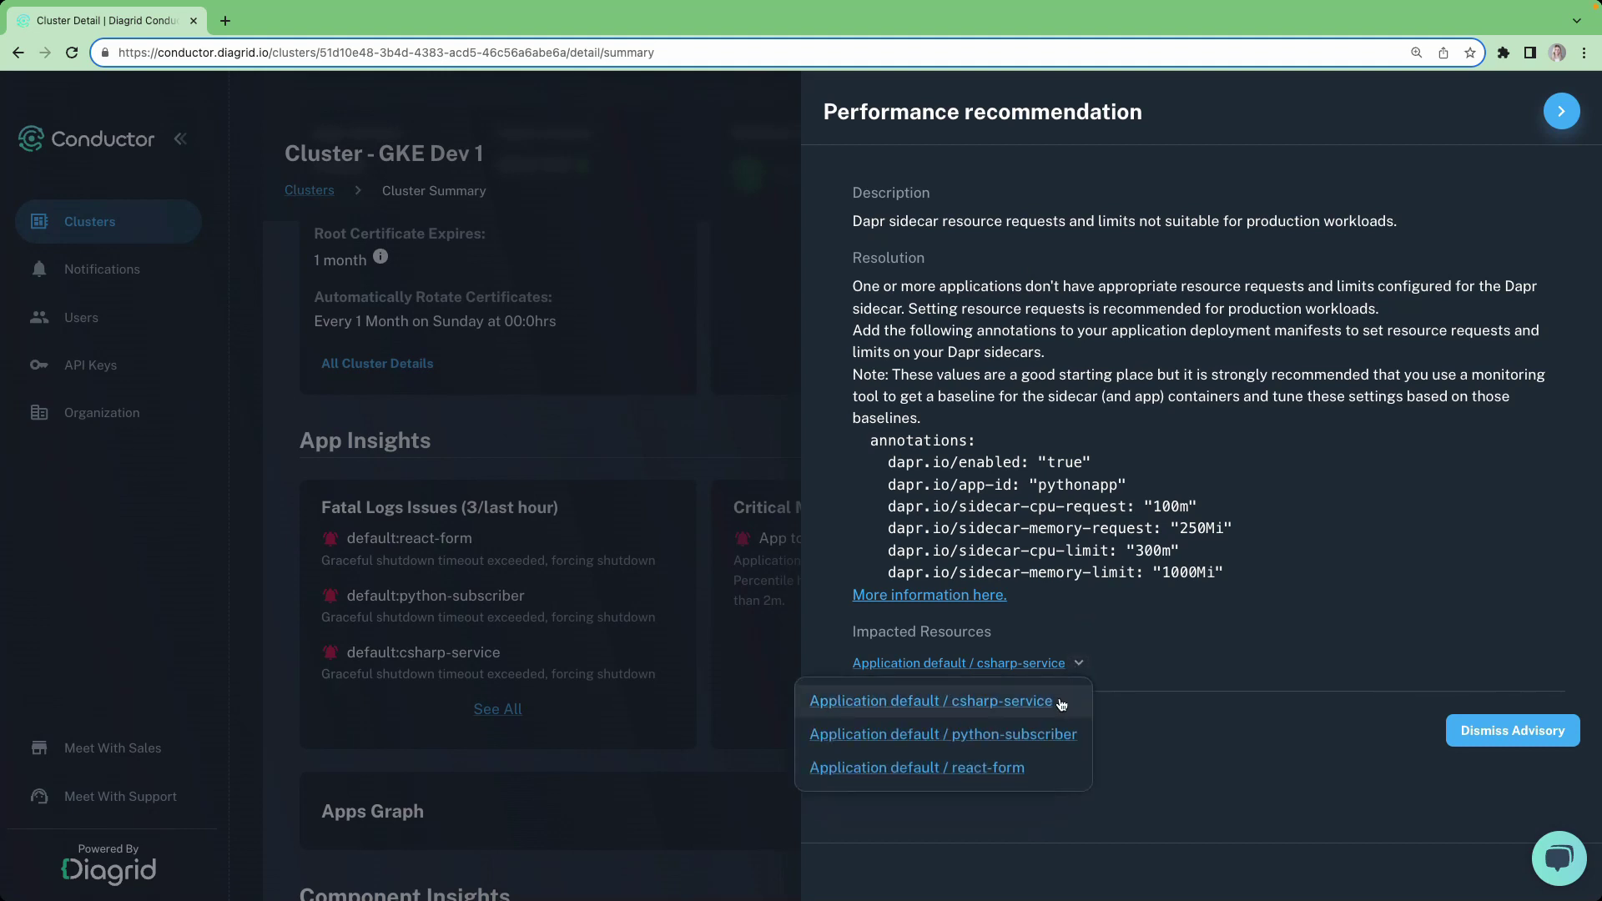
{"action": "left_click", "coordinate": [1176, 654]}
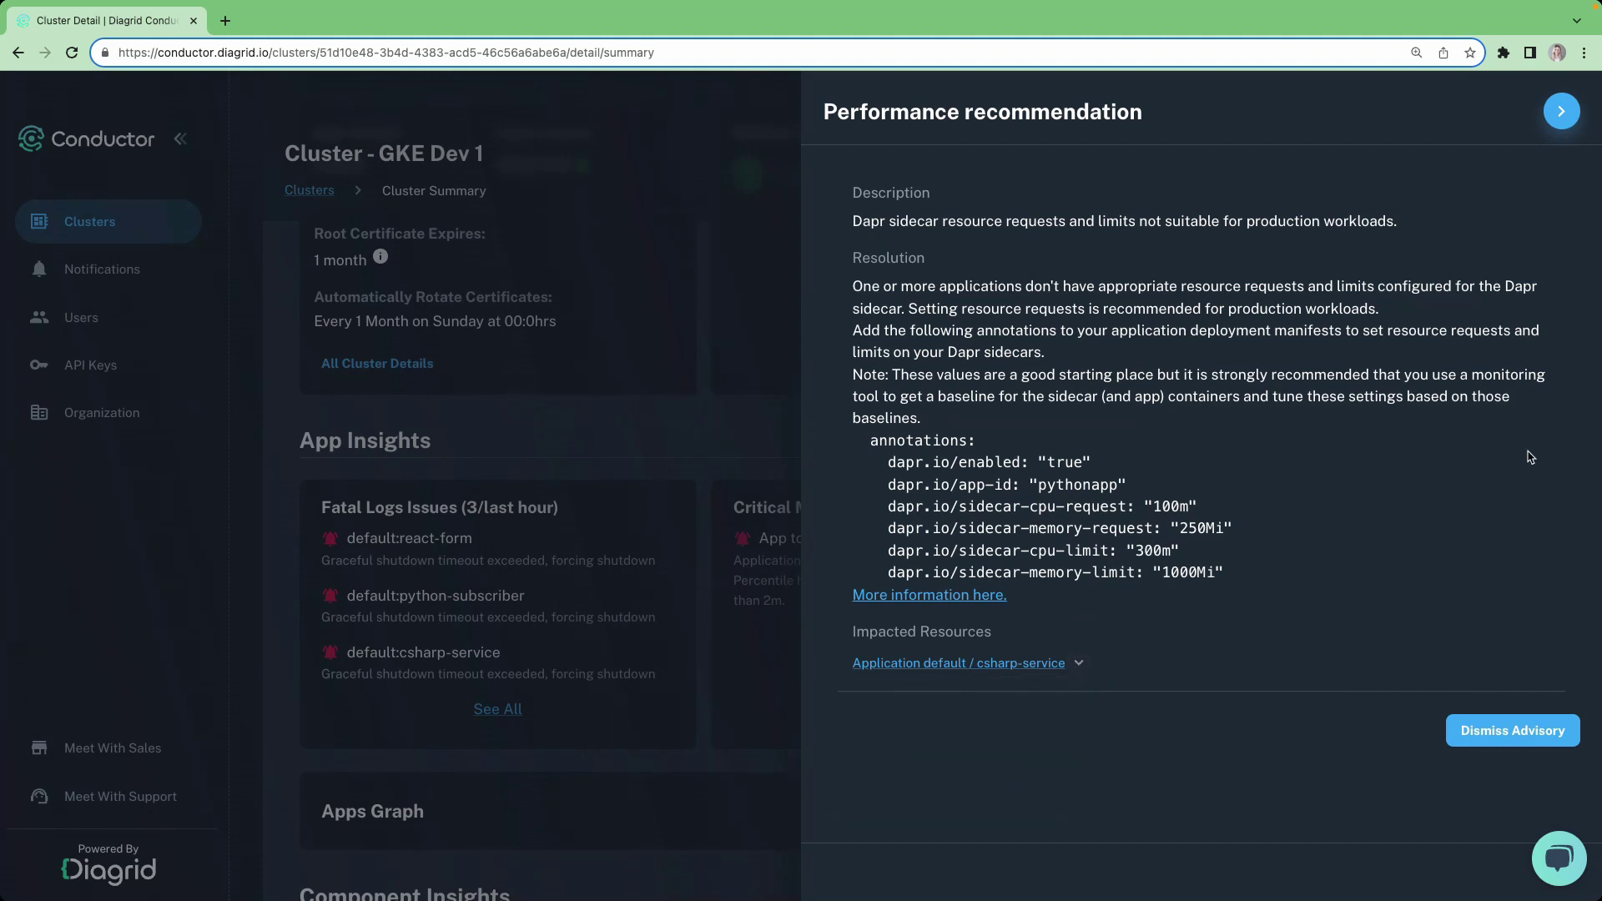
{"action": "left_click", "coordinate": [1561, 111]}
Expand the Apps Graph in the cluster summary and show the legend for its connections and health statuses
{"action": "scroll", "coordinate": [1578, 476], "scroll_direction": "down", "scroll_amount": 1}
{"action": "scroll", "coordinate": [1578, 476], "scroll_direction": "down", "scroll_amount": 5}
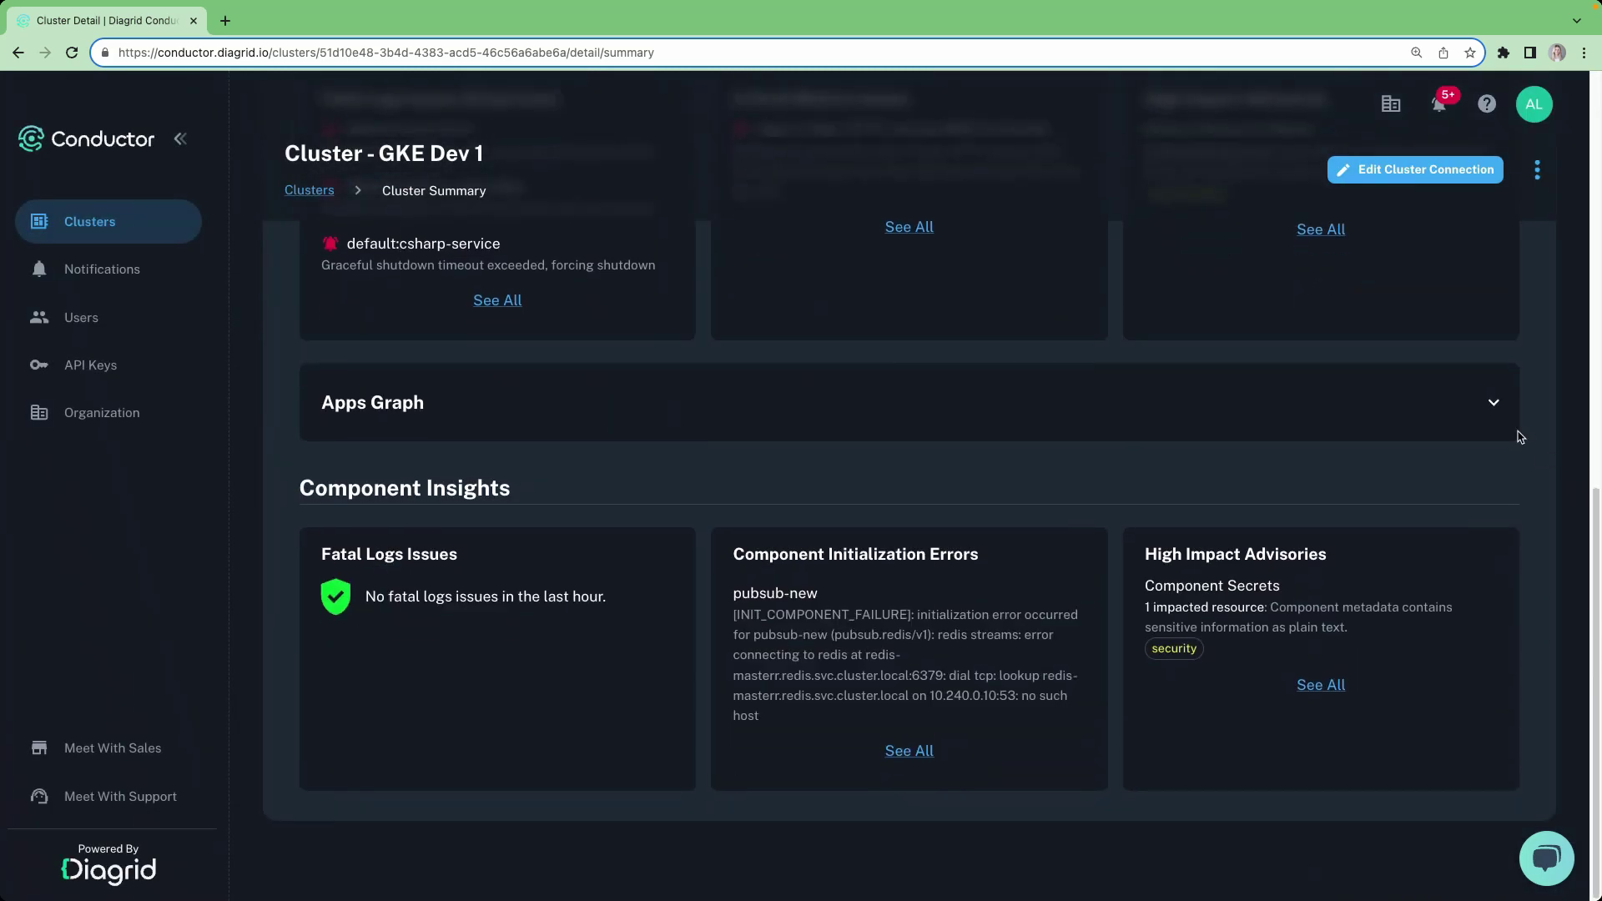
{"action": "left_click", "coordinate": [1494, 409]}
{"action": "scroll", "coordinate": [1549, 422], "scroll_direction": "down", "scroll_amount": 3}
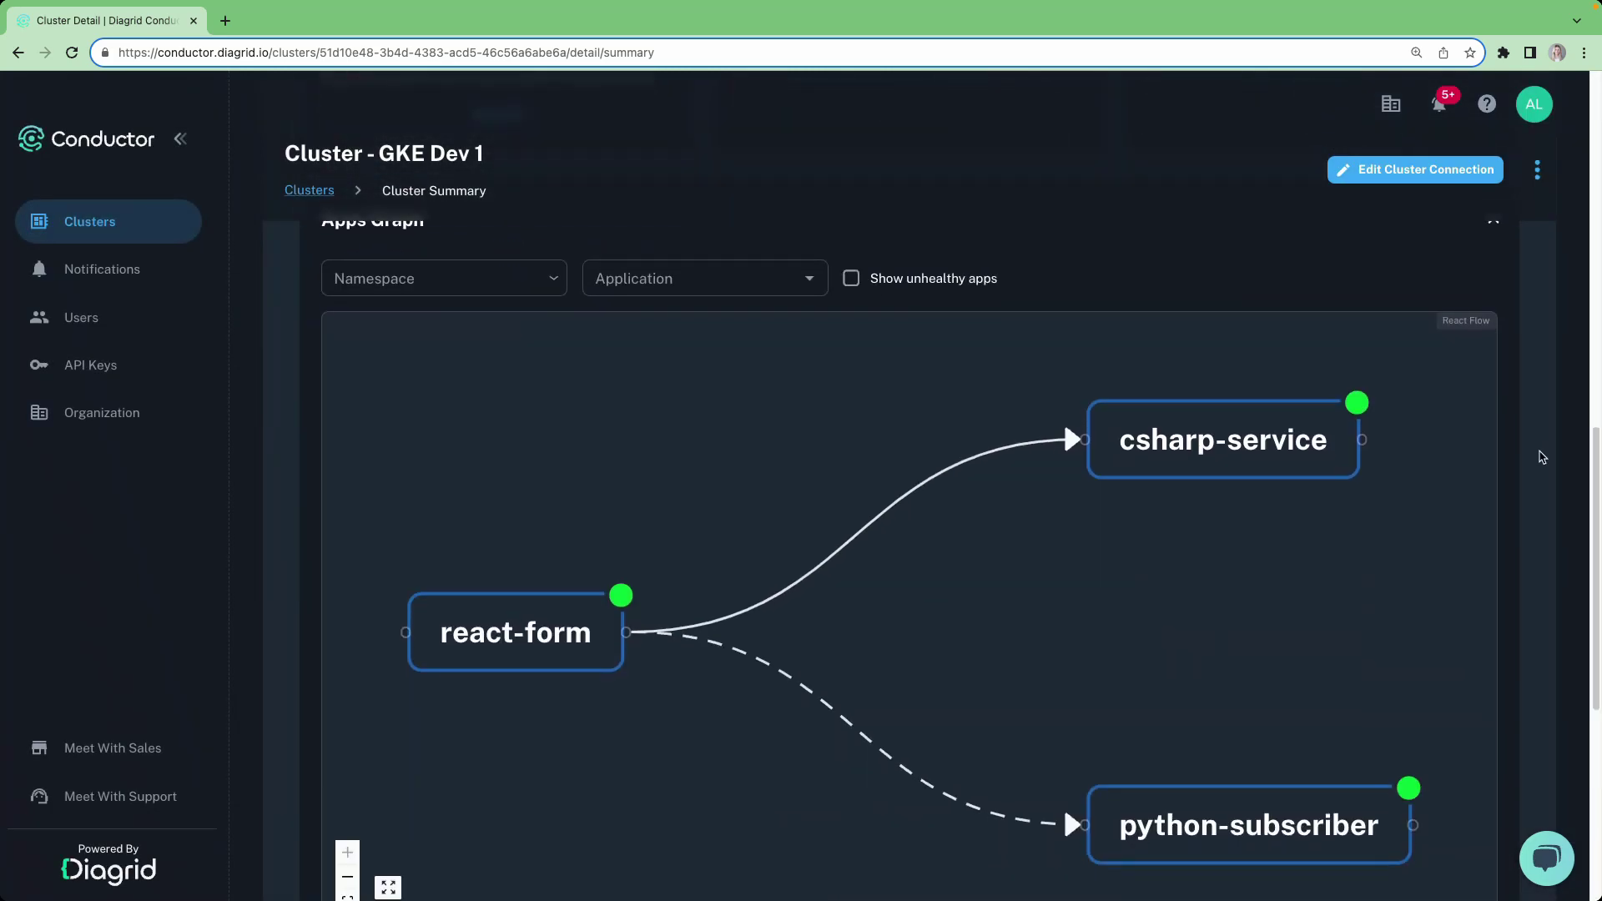
{"action": "scroll", "coordinate": [1526, 562], "scroll_direction": "down", "scroll_amount": 2}
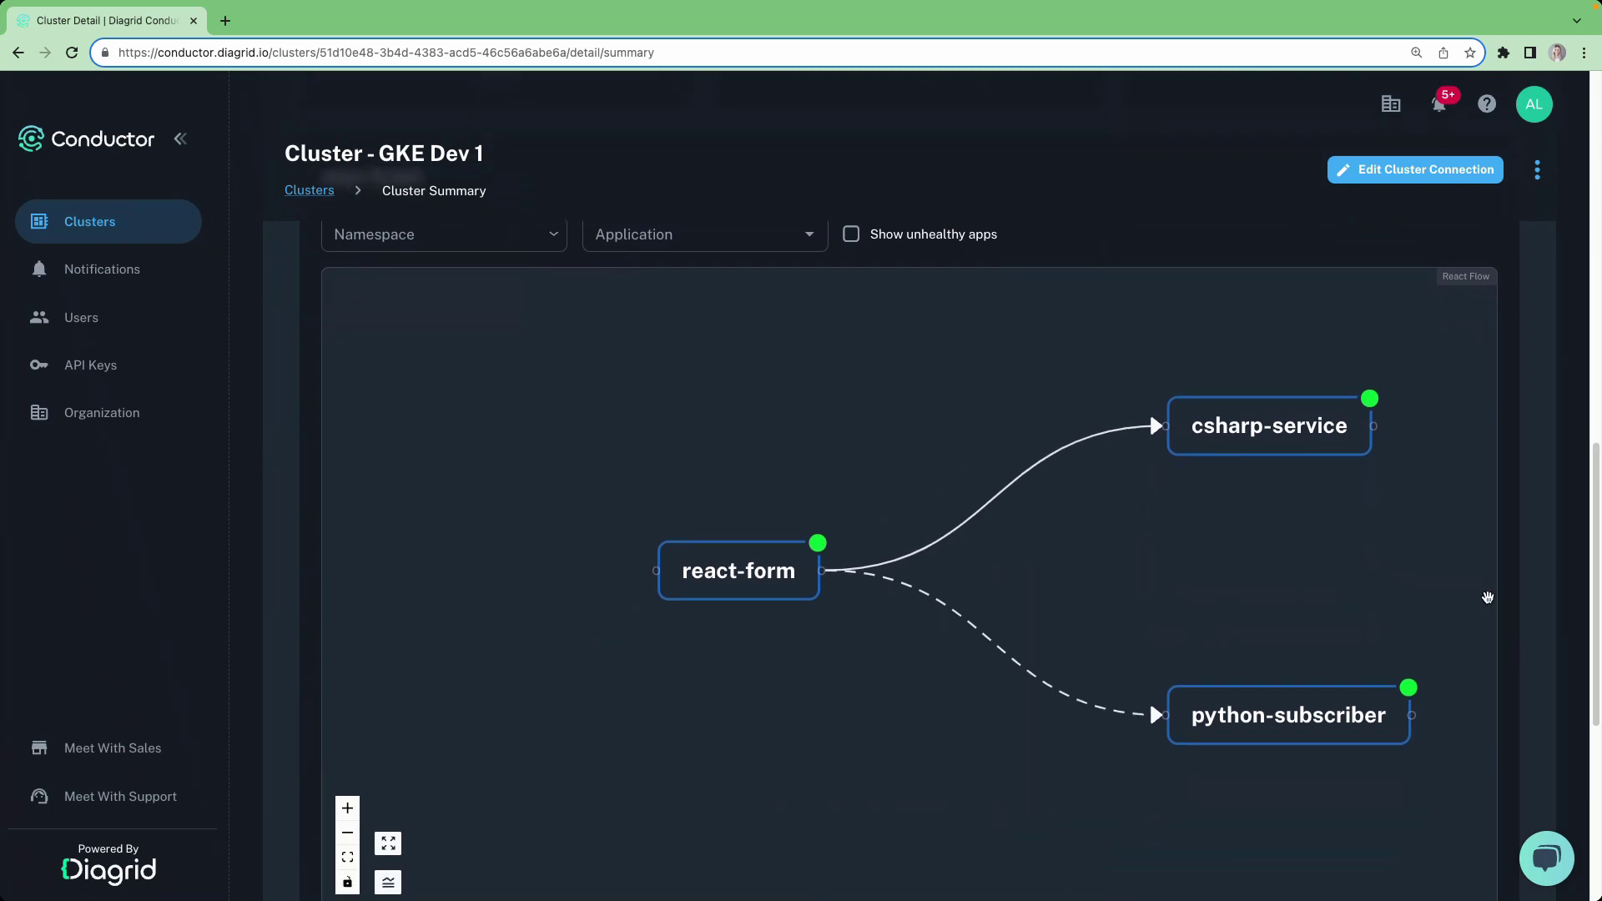
{"action": "left_click", "coordinate": [389, 876]}
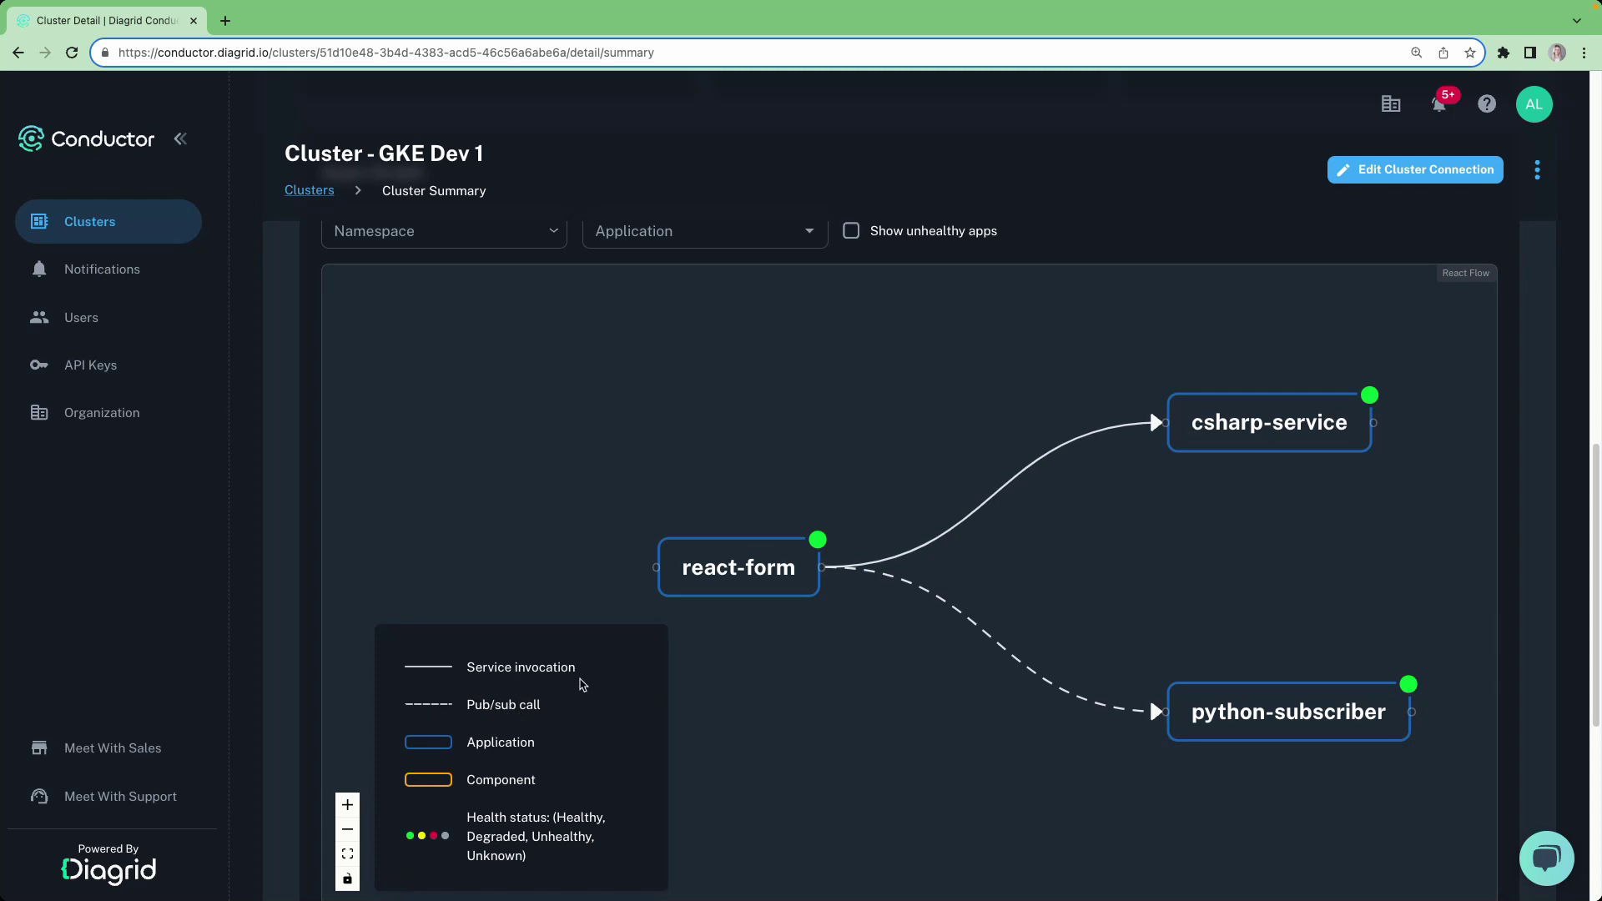
Select the react-form application in the Apps Graph to load its details
{"action": "left_click_drag", "start_coordinate": [773, 687], "coordinate": [607, 637]}
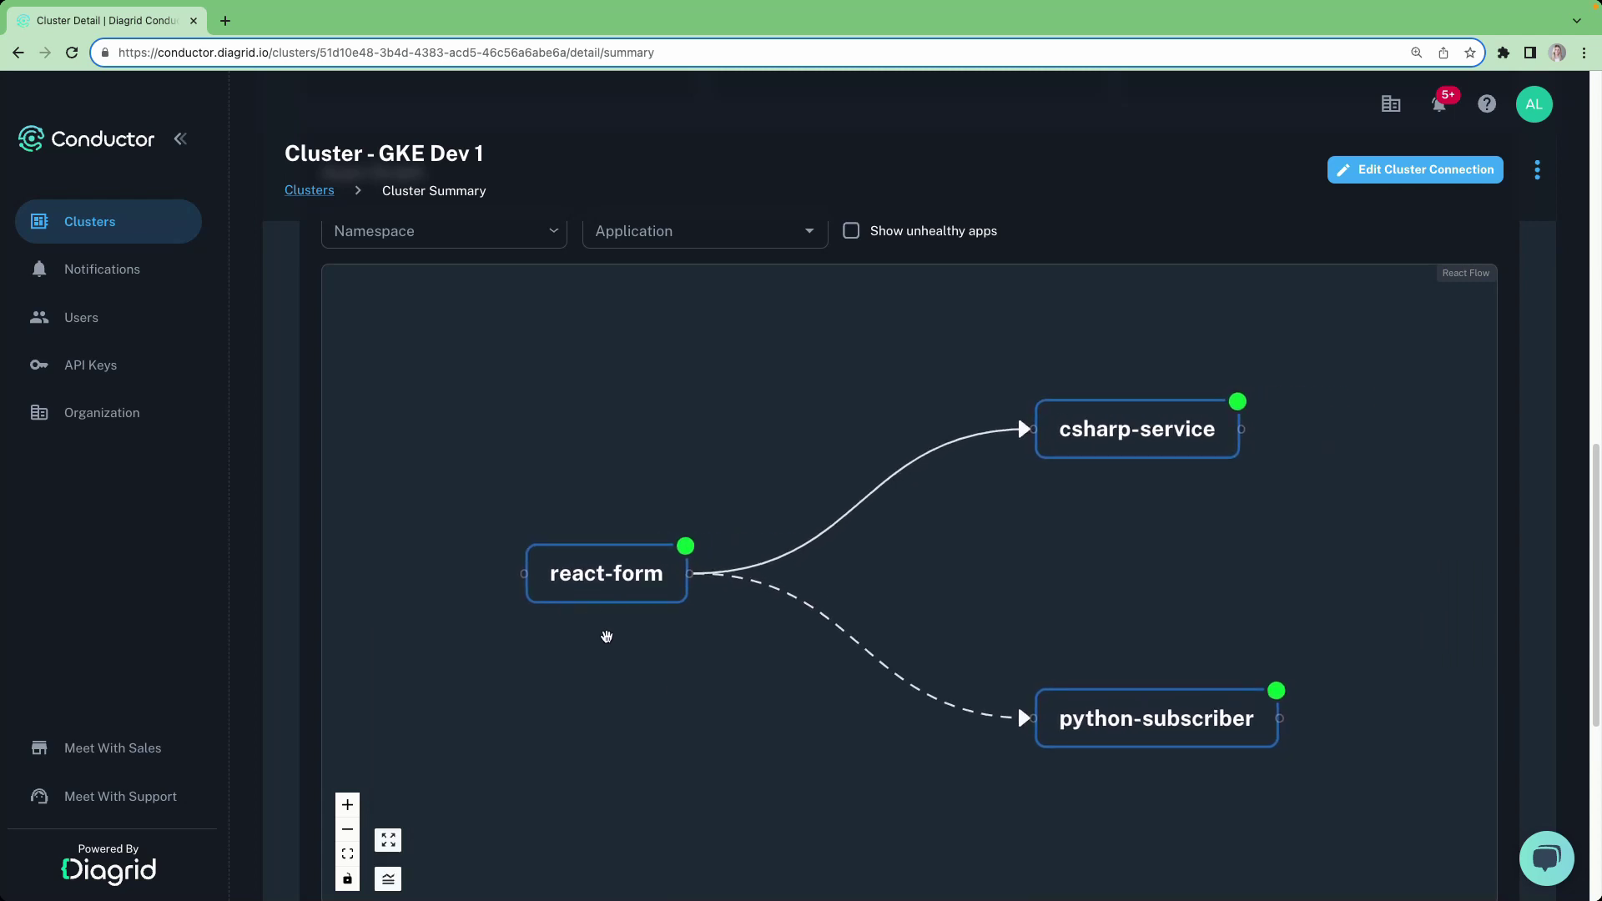
{"action": "left_click", "coordinate": [583, 597]}
{"action": "left_click", "coordinate": [485, 814]}
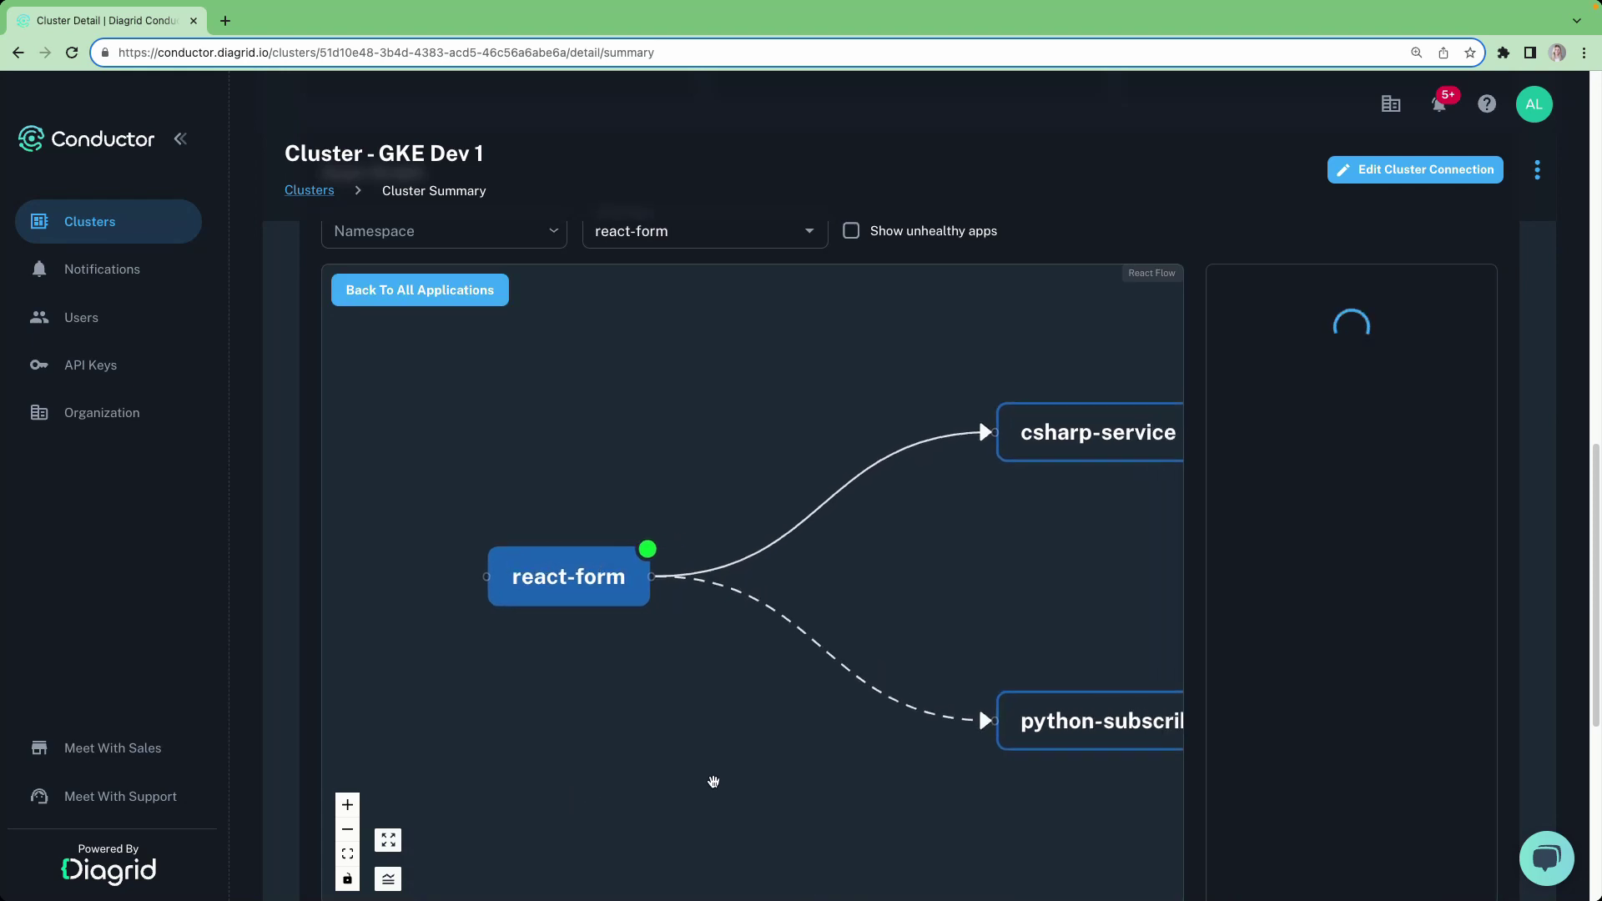
Fit the whole react-form graph in view and examine the metrics on its connections to csharp-service and from pubsub to python-subscriber
{"action": "scroll", "coordinate": [769, 753], "scroll_direction": "down", "scroll_amount": 3}
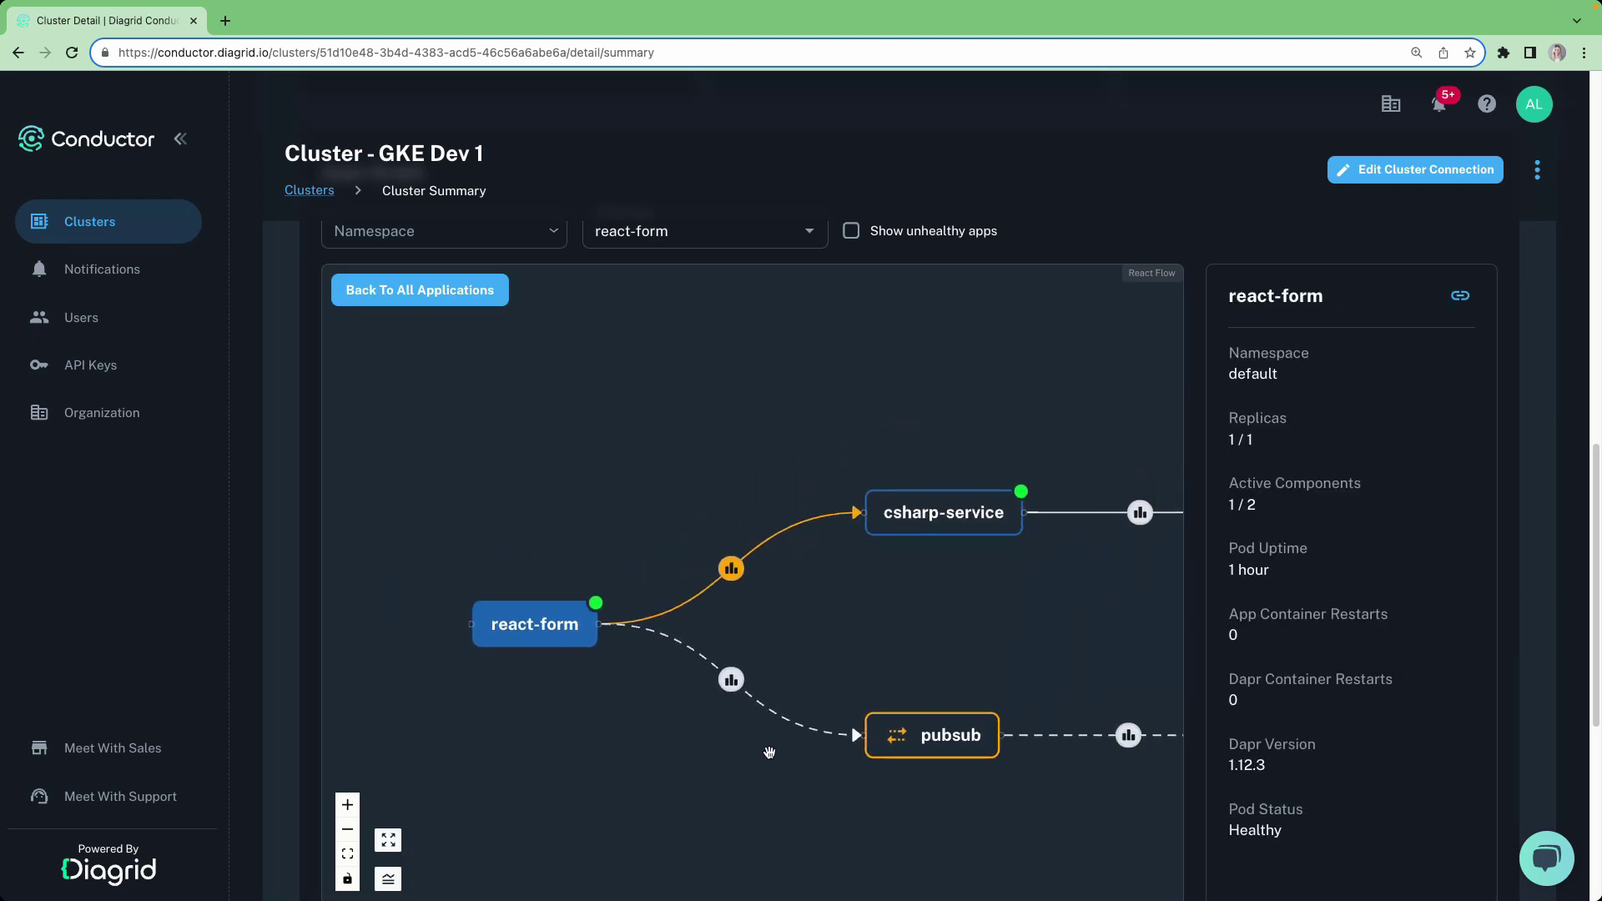
{"action": "left_click_drag", "start_coordinate": [770, 754], "coordinate": [608, 748]}
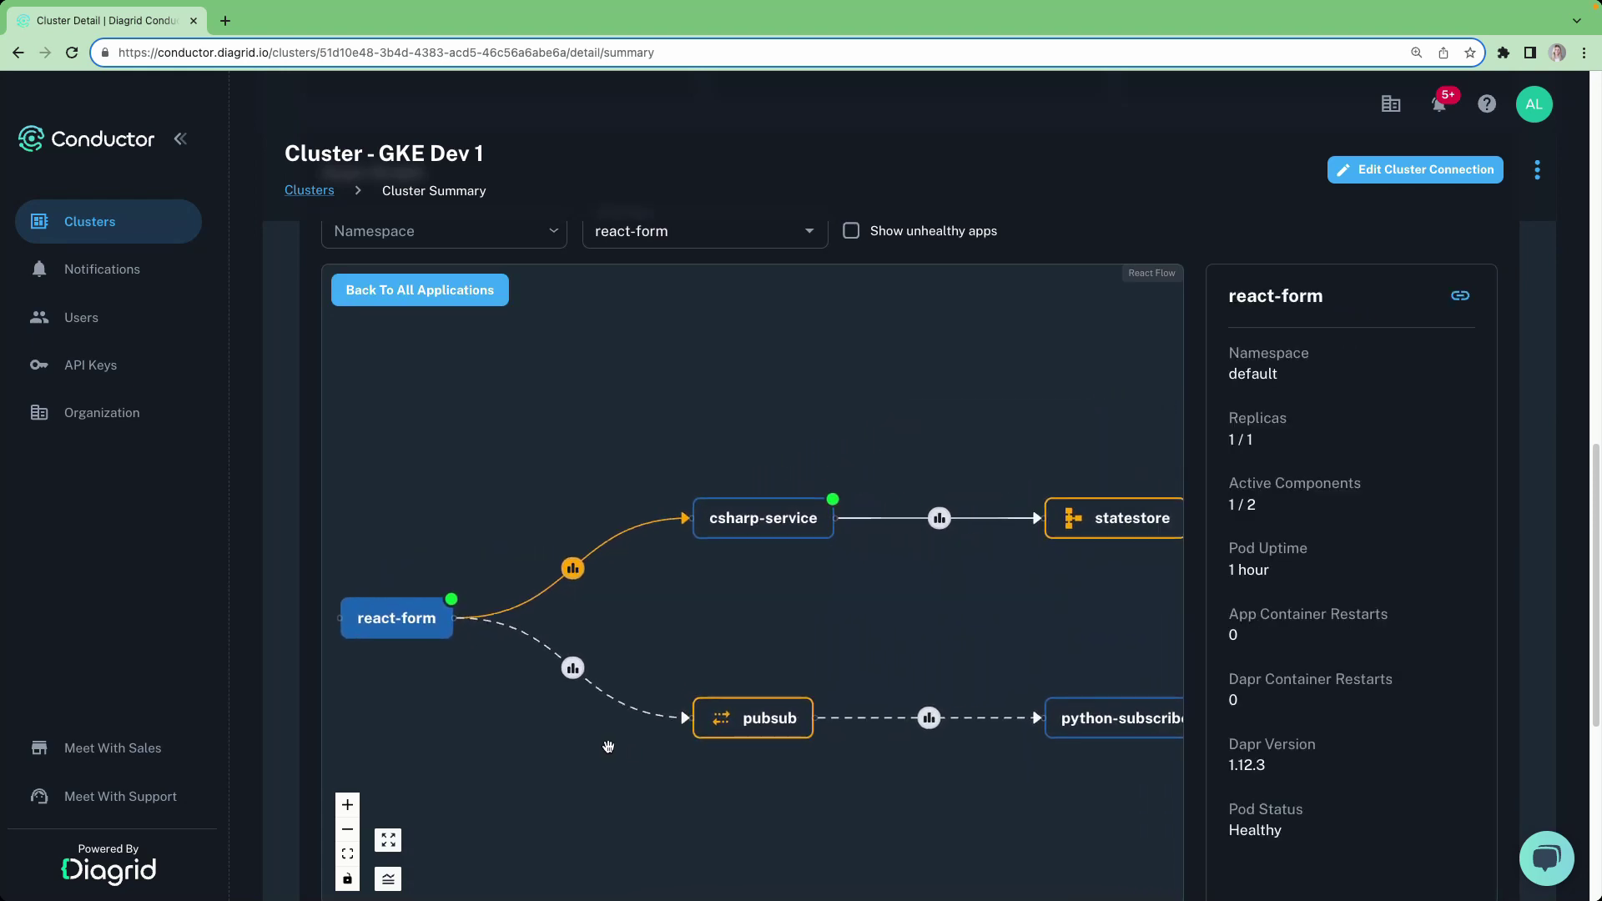
{"action": "scroll", "coordinate": [608, 748], "scroll_direction": "down", "scroll_amount": 2}
{"action": "mouse_move", "coordinate": [582, 597]}
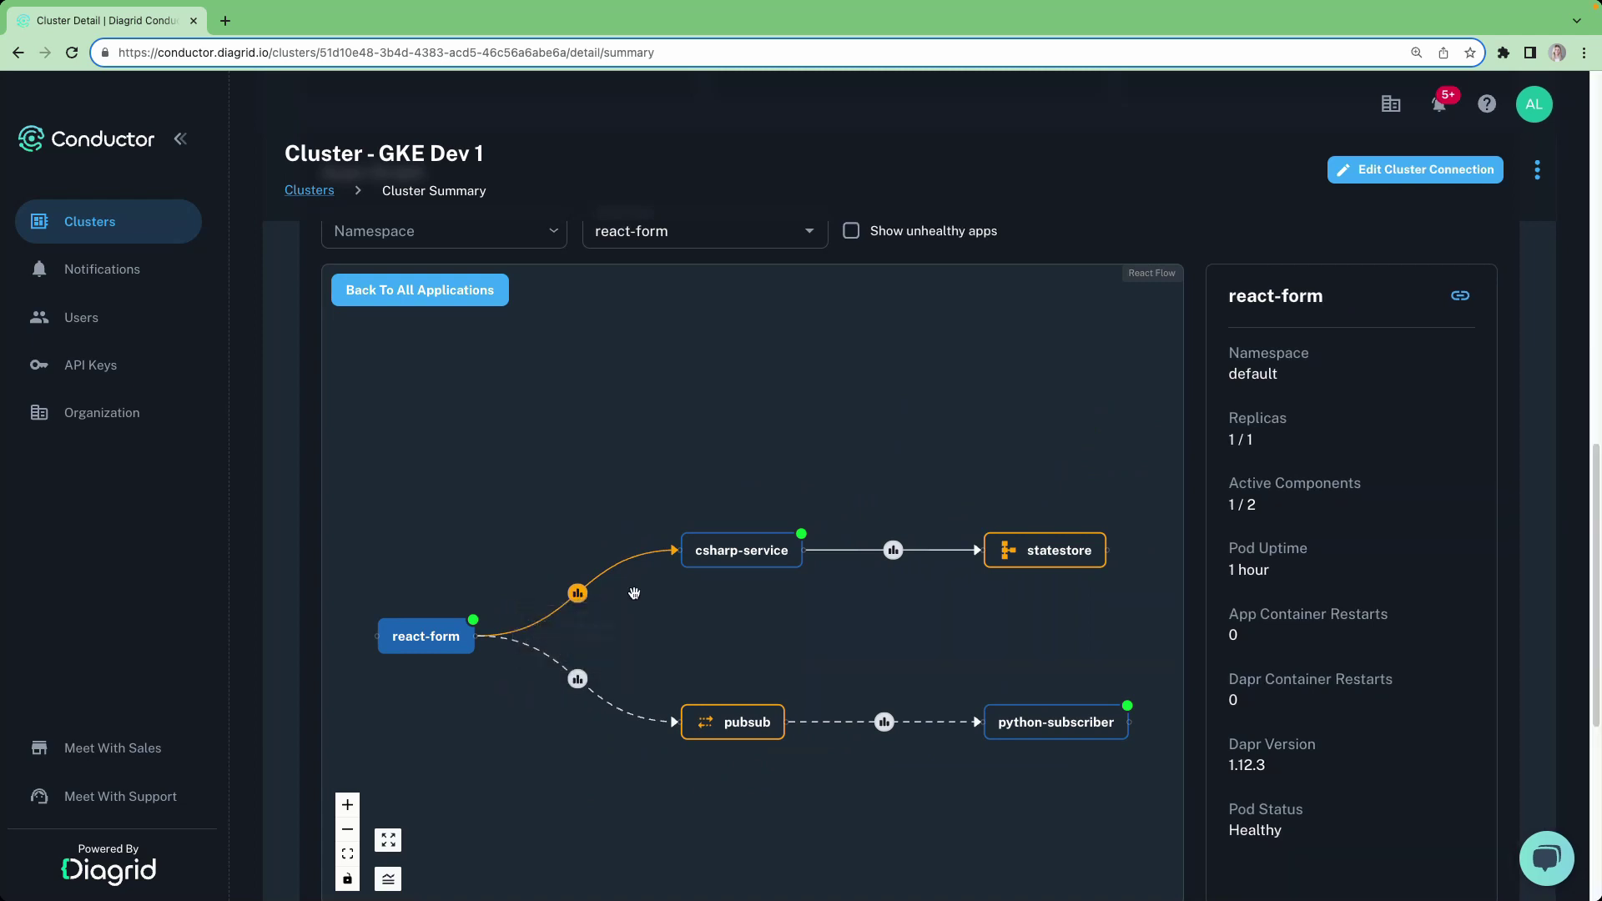
{"action": "mouse_move", "coordinate": [893, 730]}
In Component Insights, review and close the Component Secrets security advisory and the YAML behind the pubsub-new initialization error
{"action": "scroll", "coordinate": [1541, 734], "scroll_direction": "down", "scroll_amount": 3}
{"action": "scroll", "coordinate": [1541, 734], "scroll_direction": "down", "scroll_amount": 5}
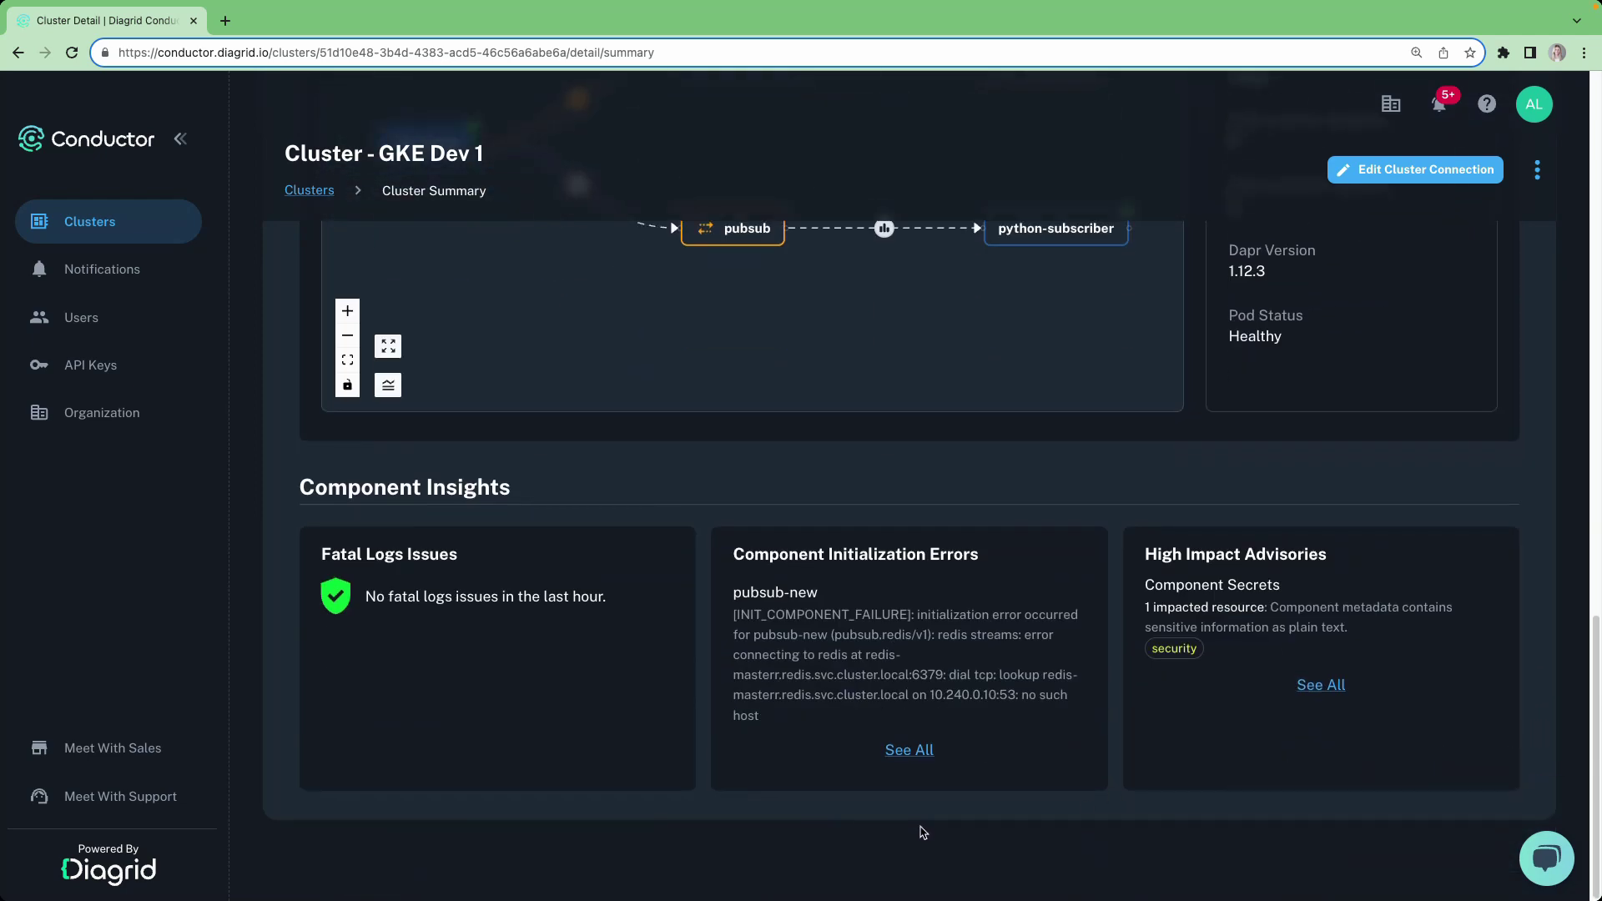
{"action": "left_click", "coordinate": [1258, 618]}
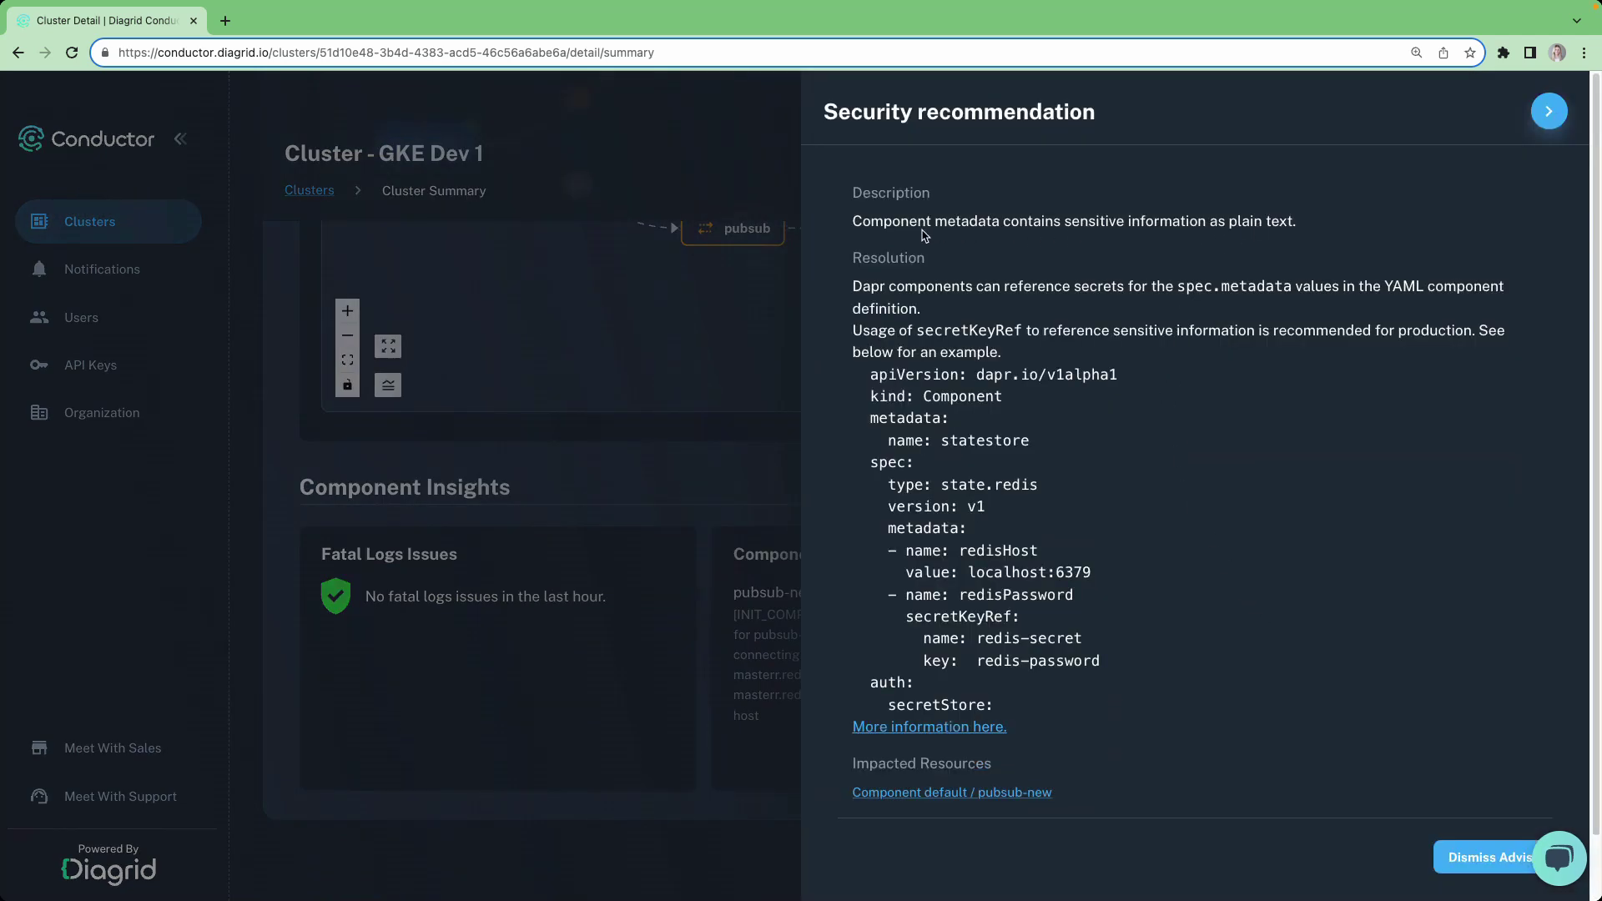
{"action": "left_click", "coordinate": [1549, 111]}
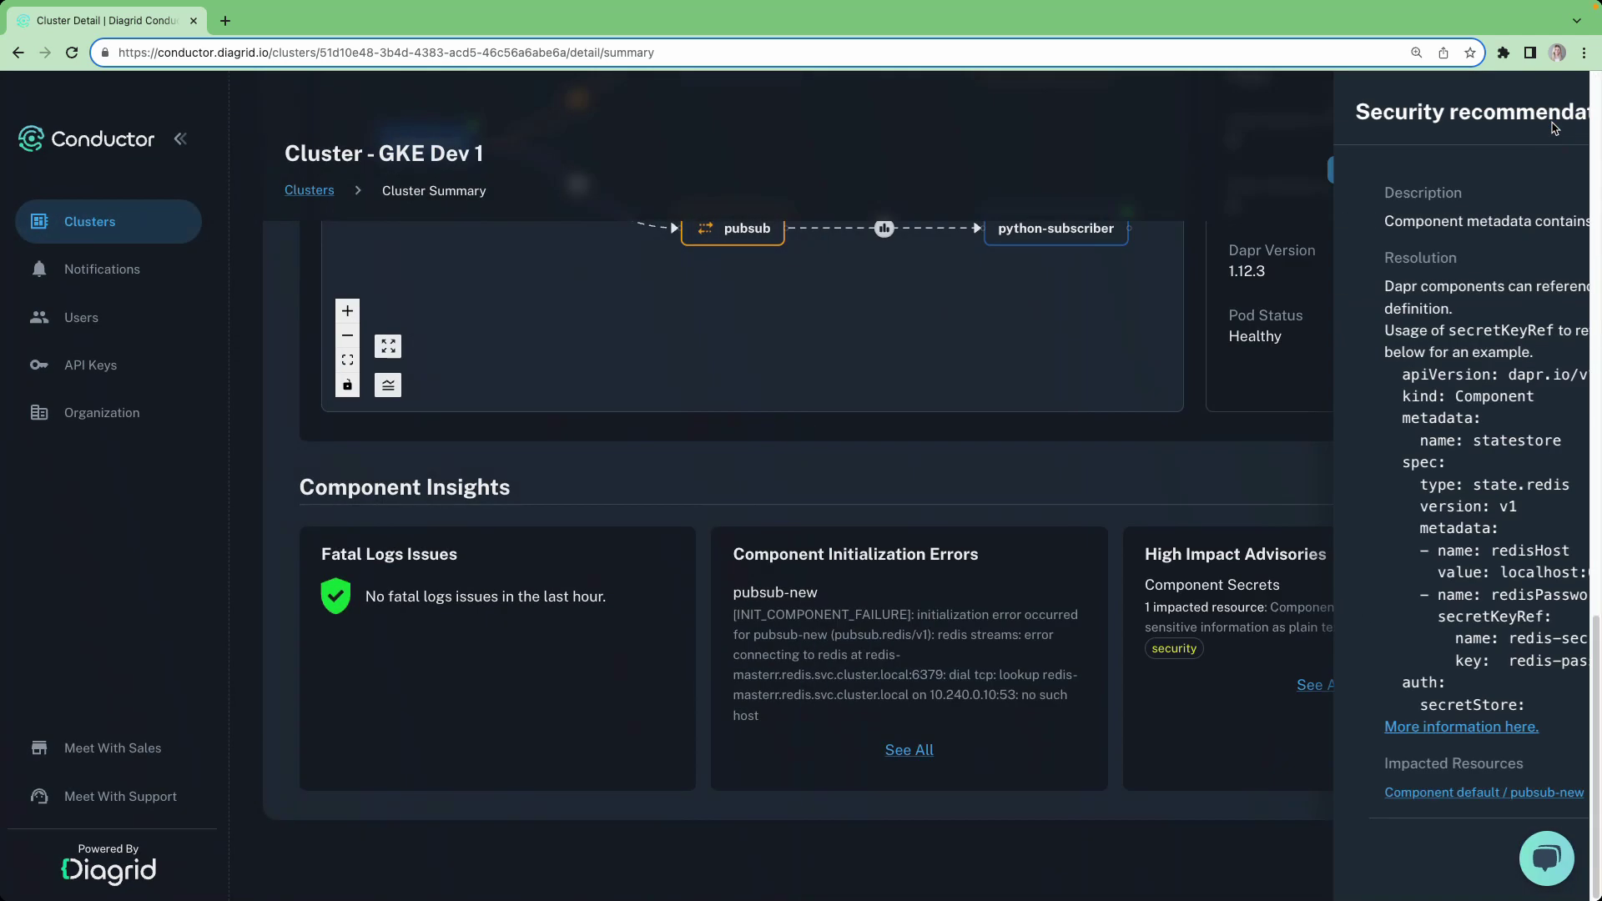
{"action": "left_click", "coordinate": [891, 660]}
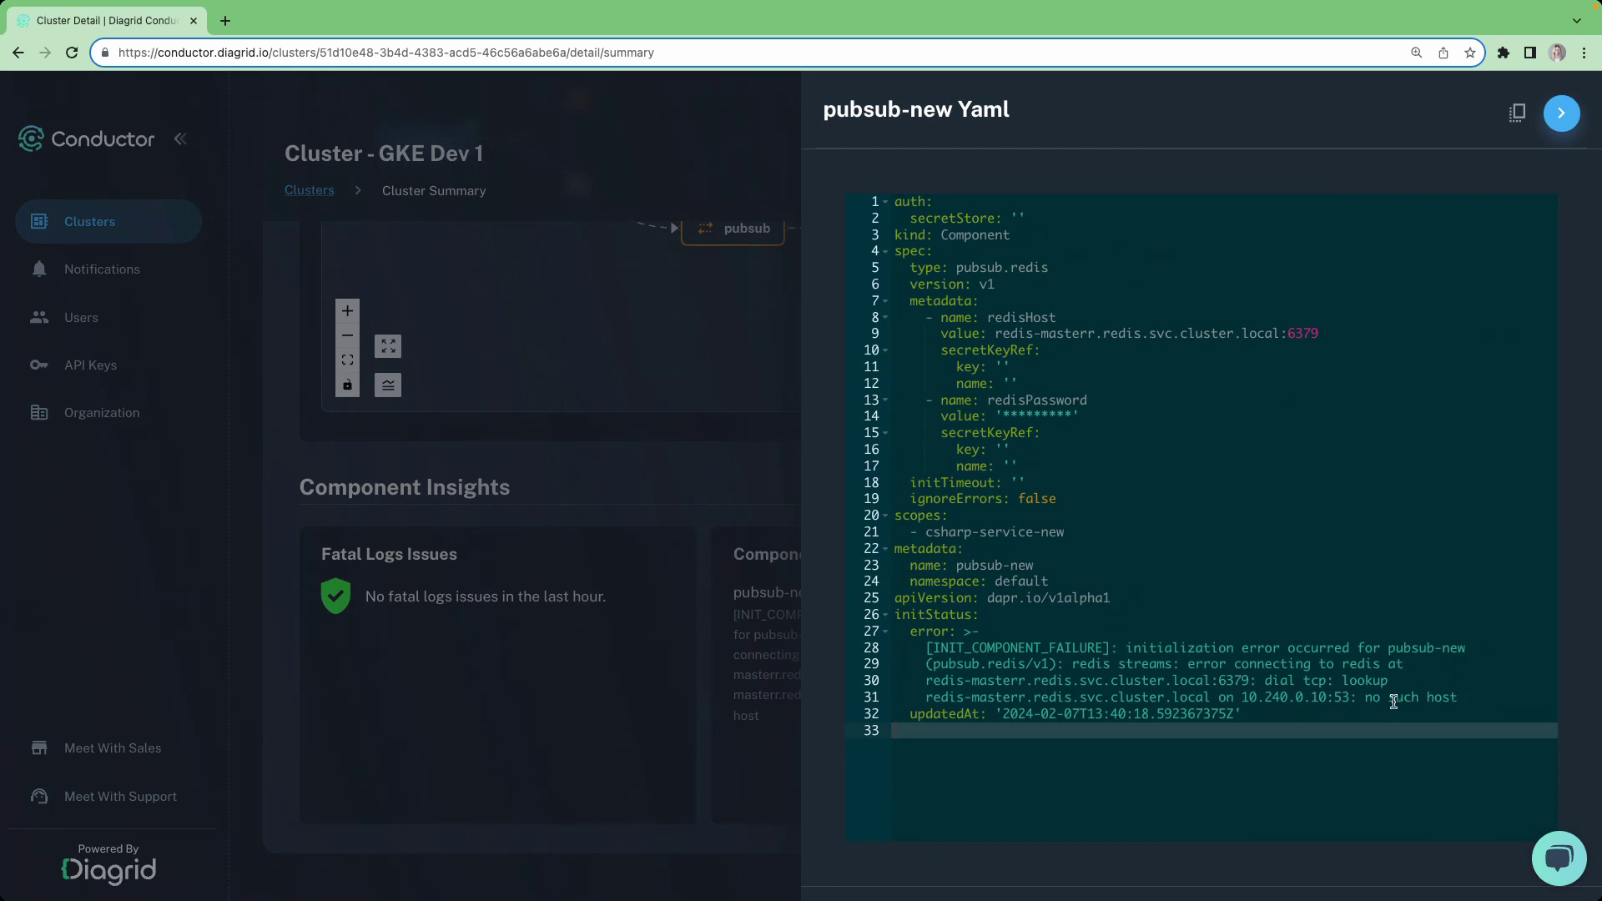
{"action": "left_click", "coordinate": [1563, 115]}
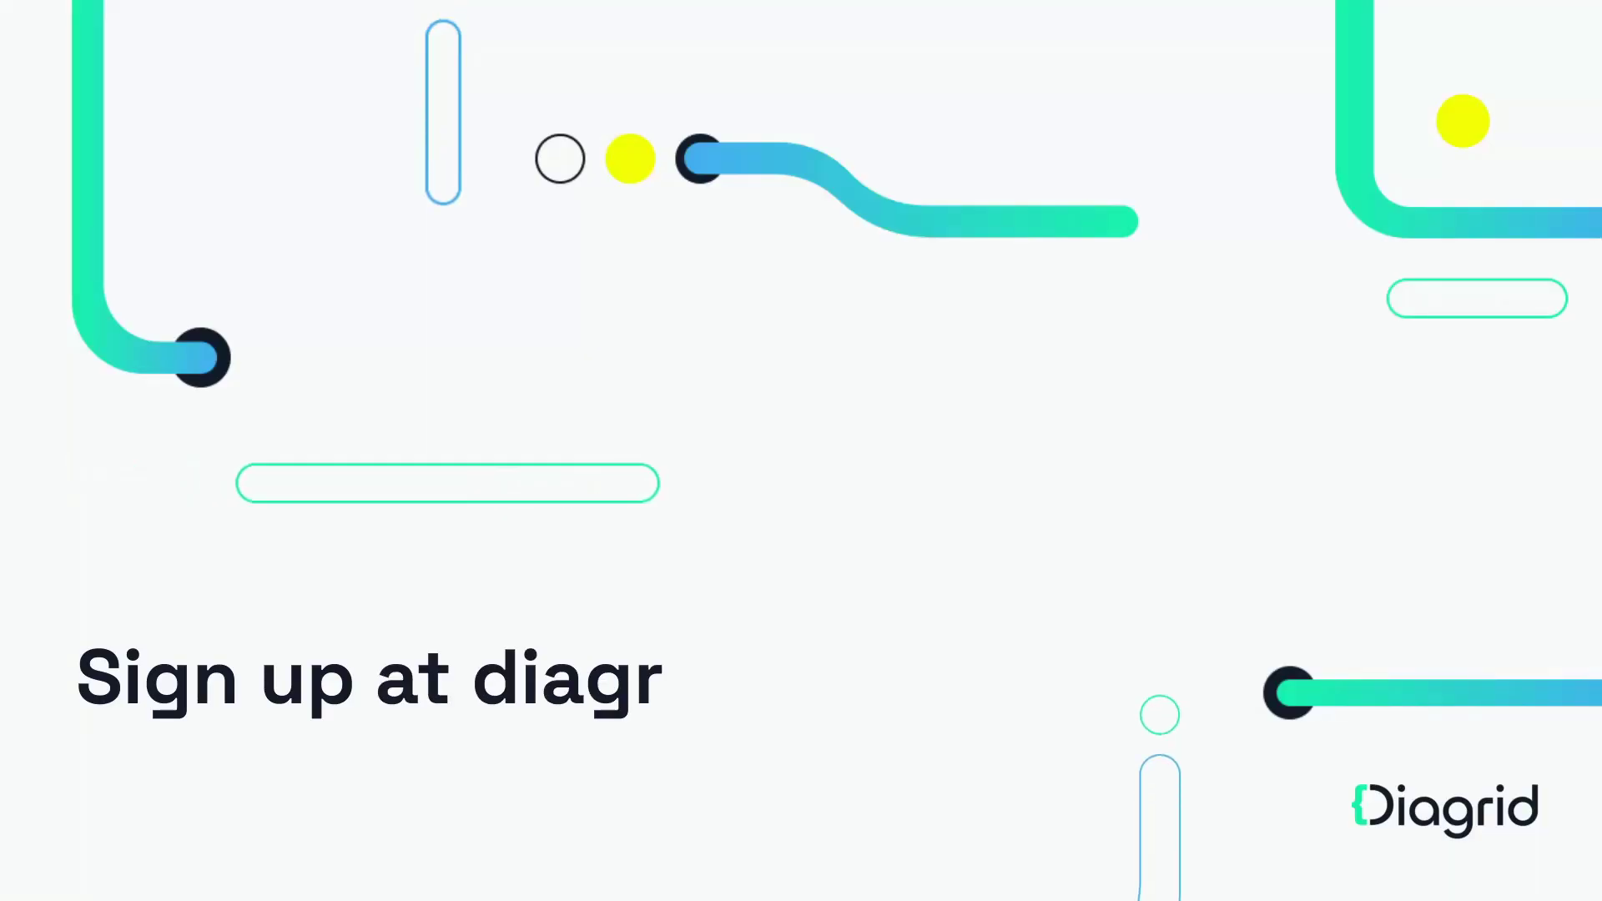